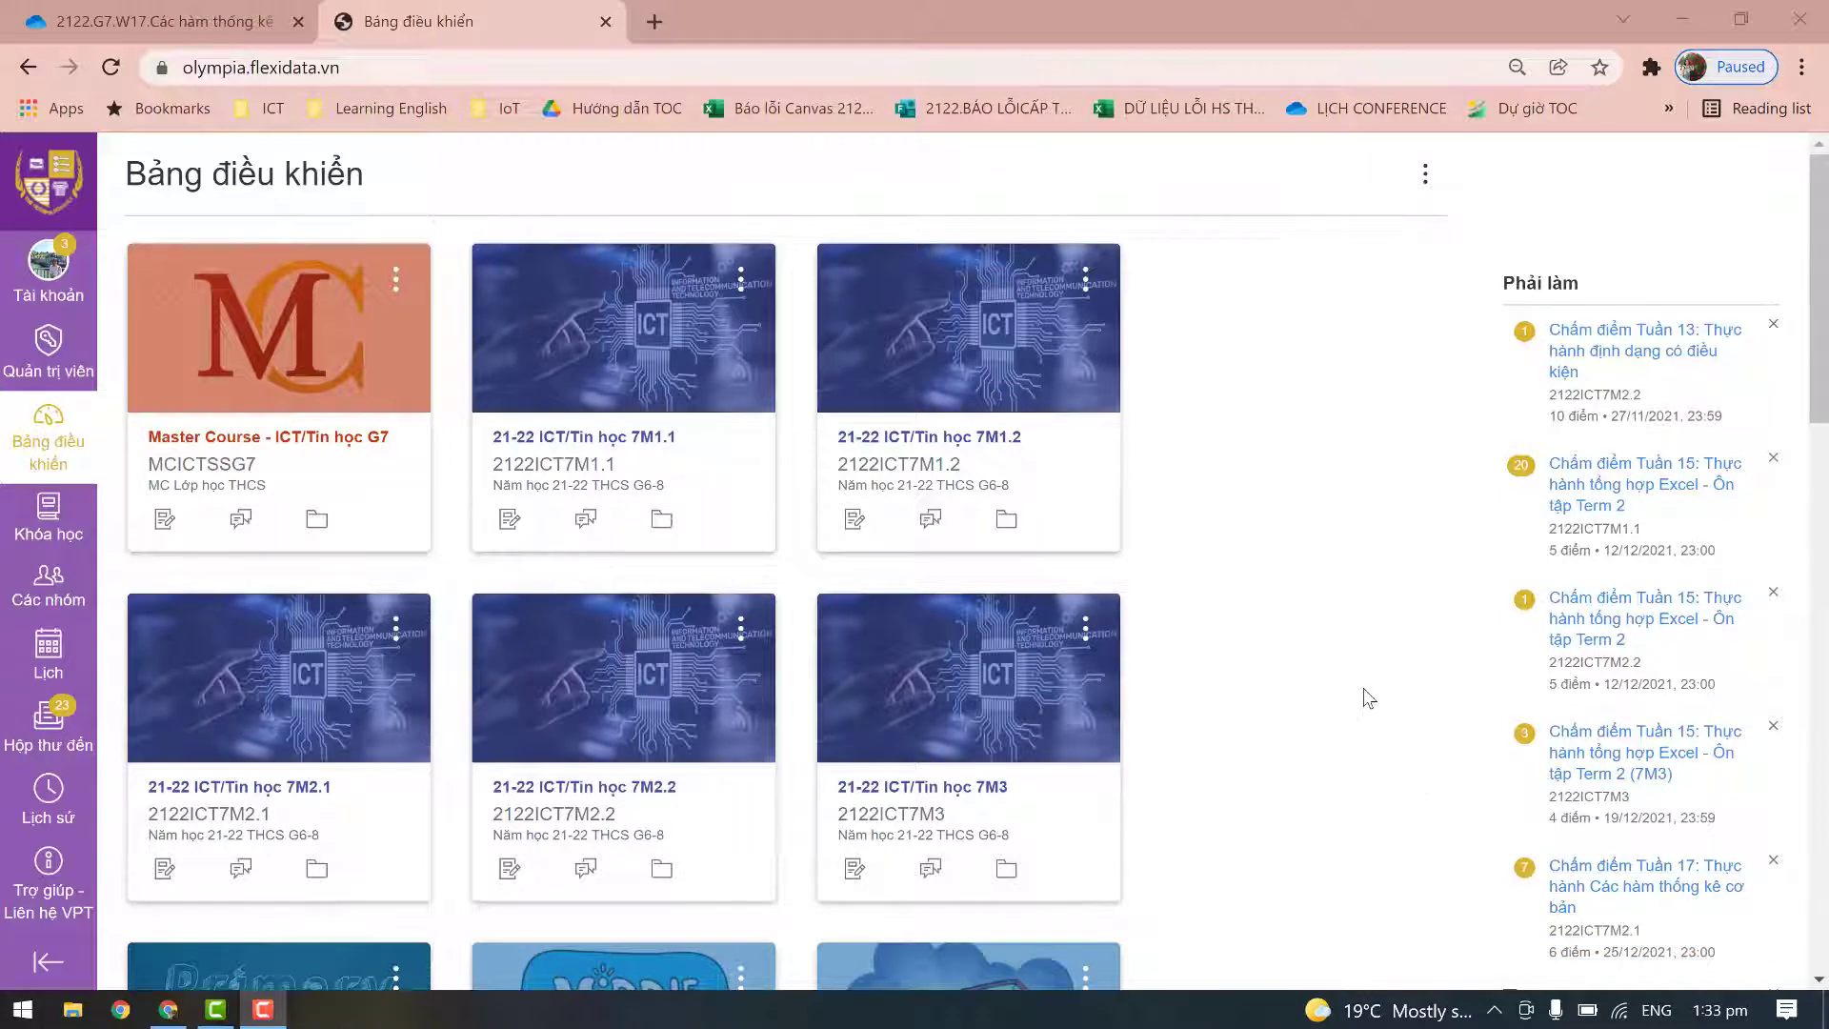
Open the 21-22 ICT/Tin học 7M1.1 course's Modules page and find the Microsoft Excel topic
click(604, 444)
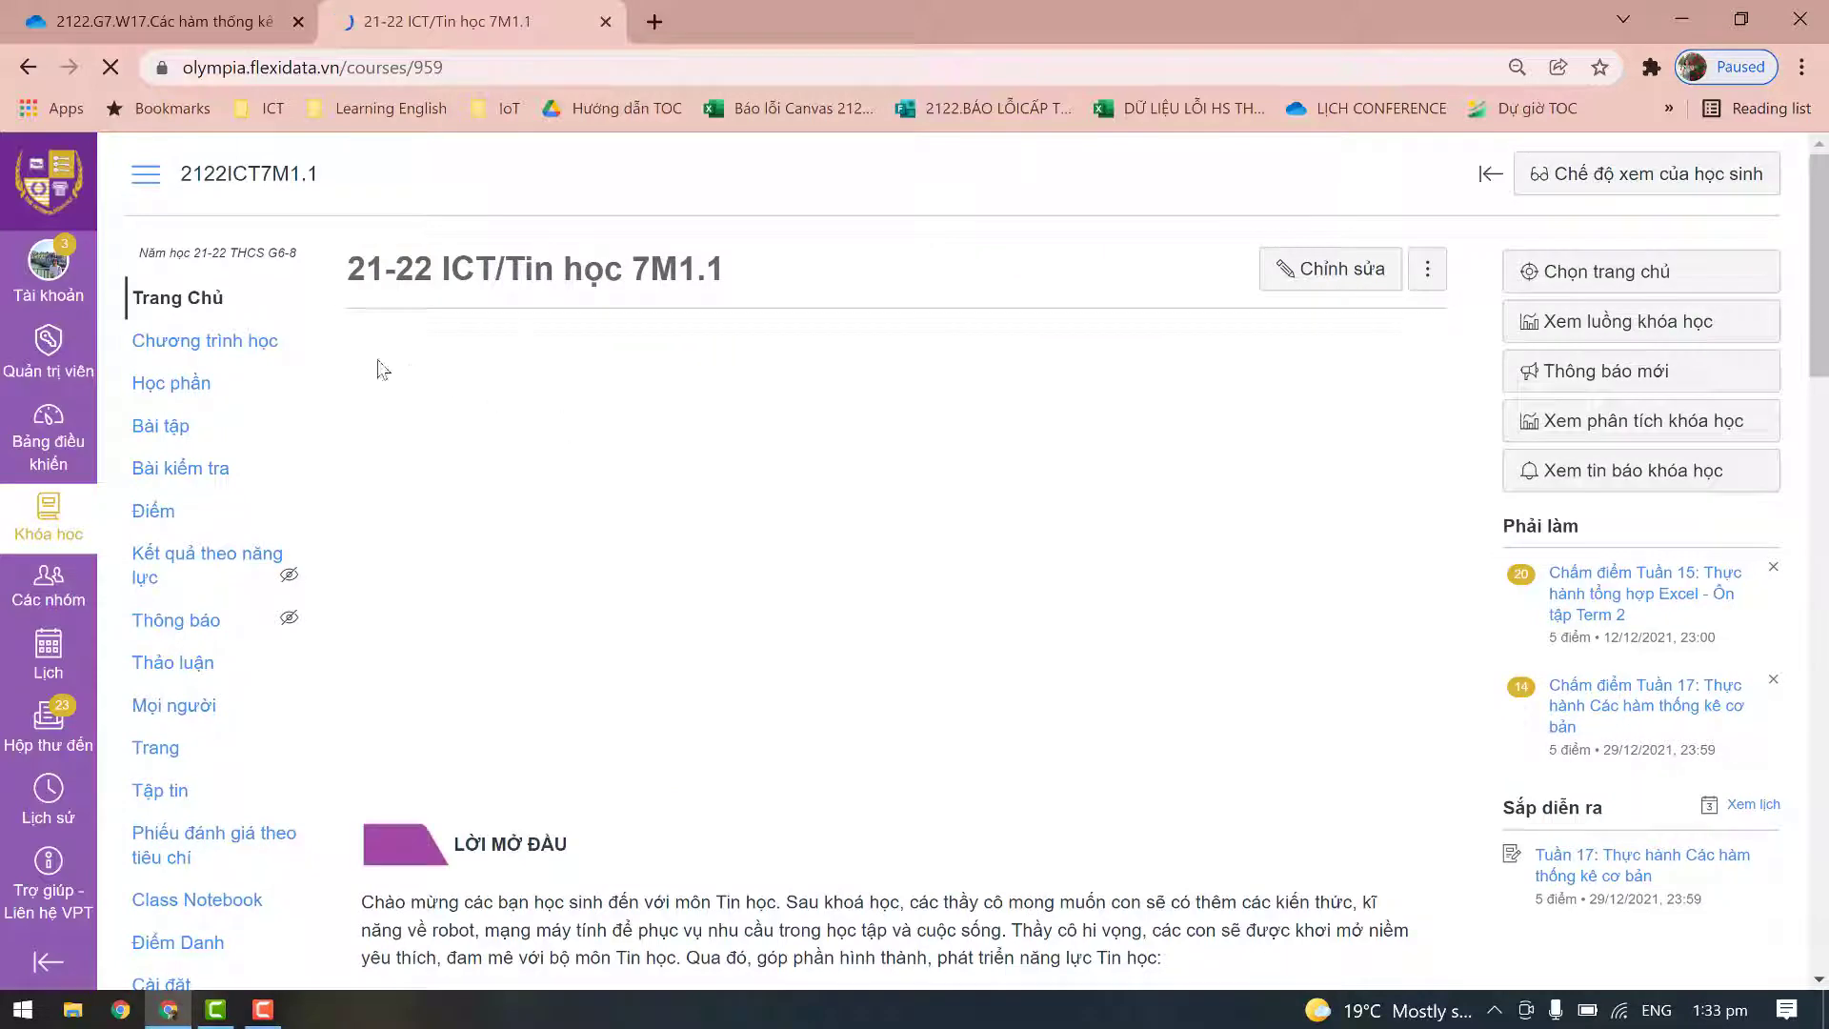
click(174, 386)
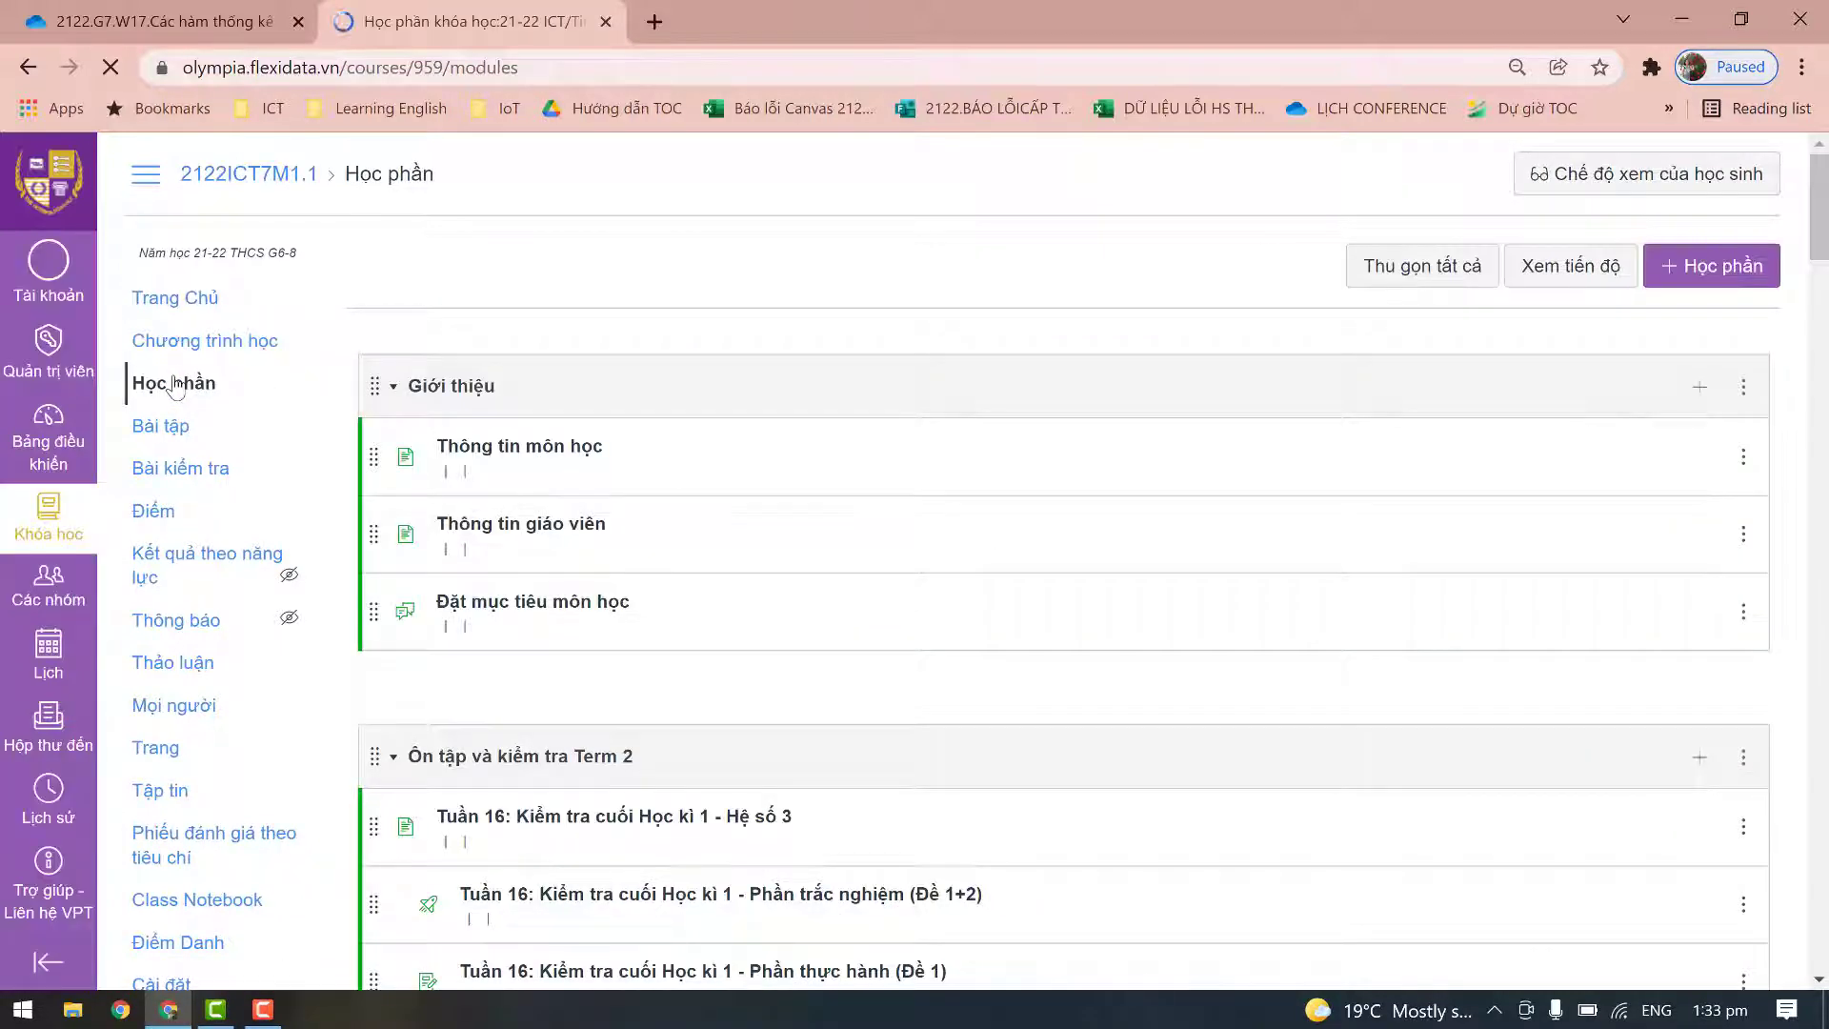
scroll(844, 756, down, 5)
scroll(844, 757, down, 2)
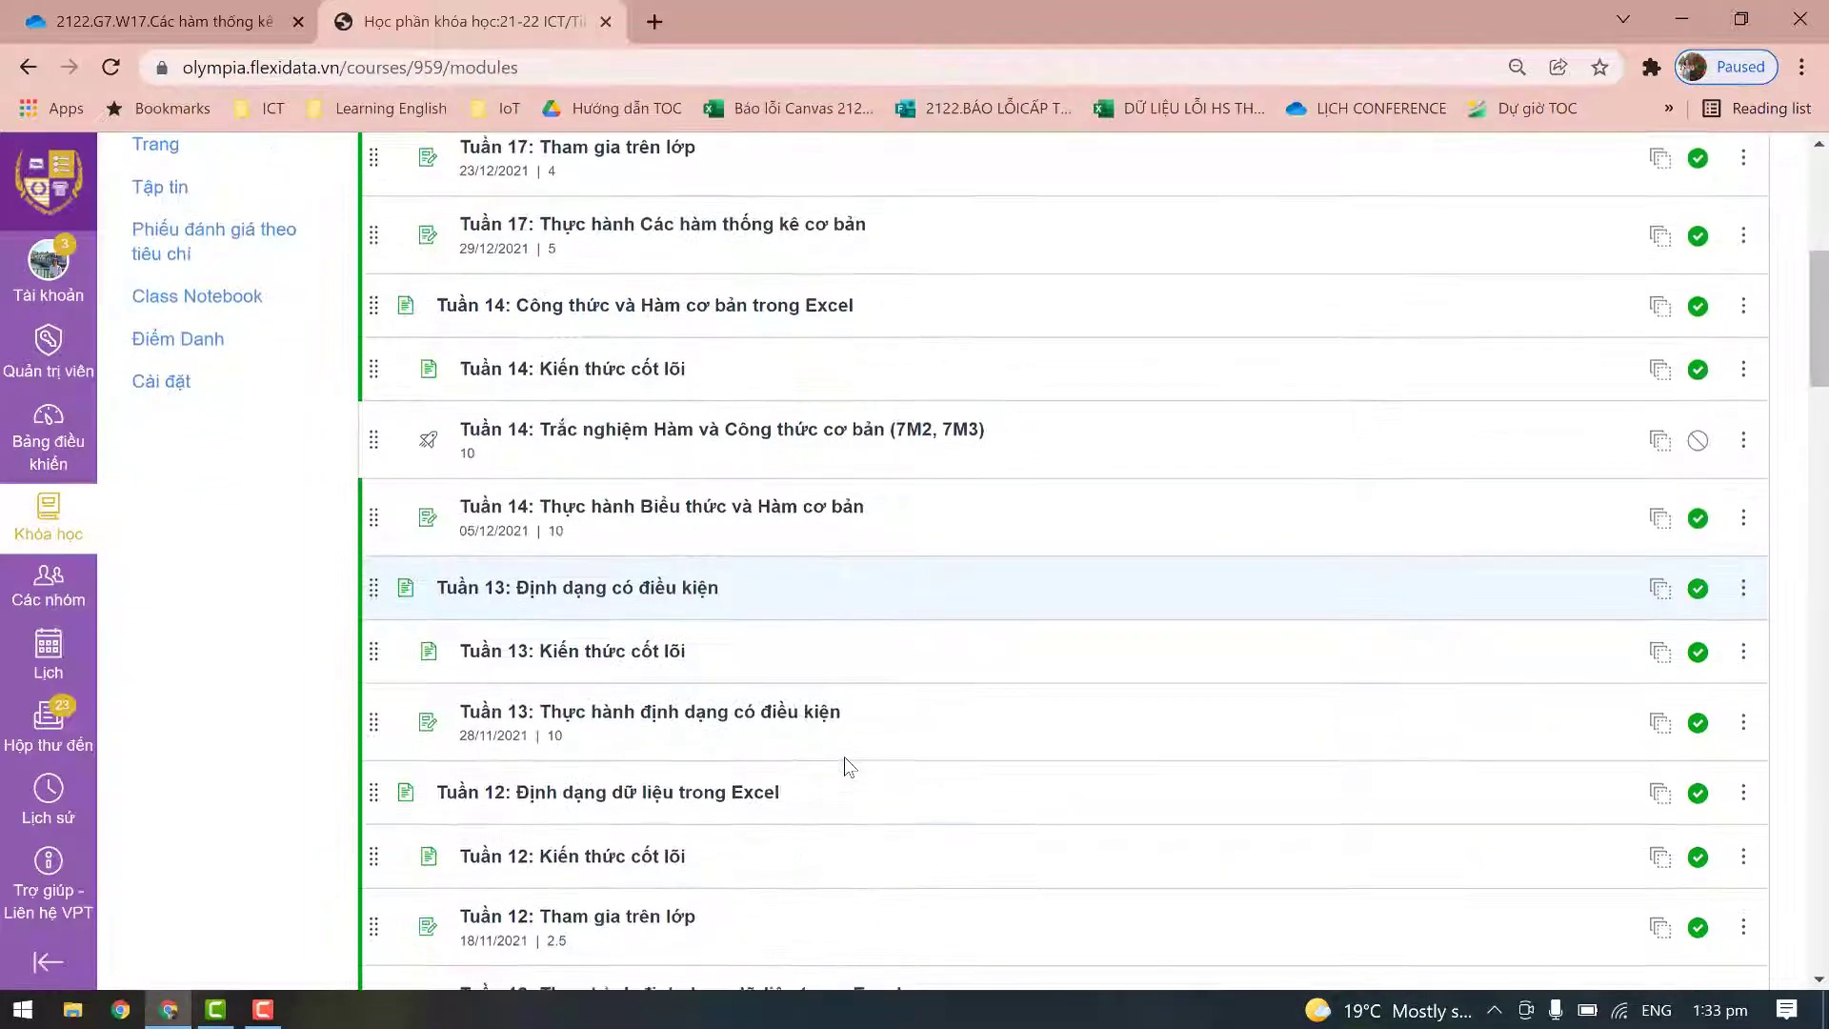
scroll(844, 762, up, 1)
scroll(844, 762, up, 2)
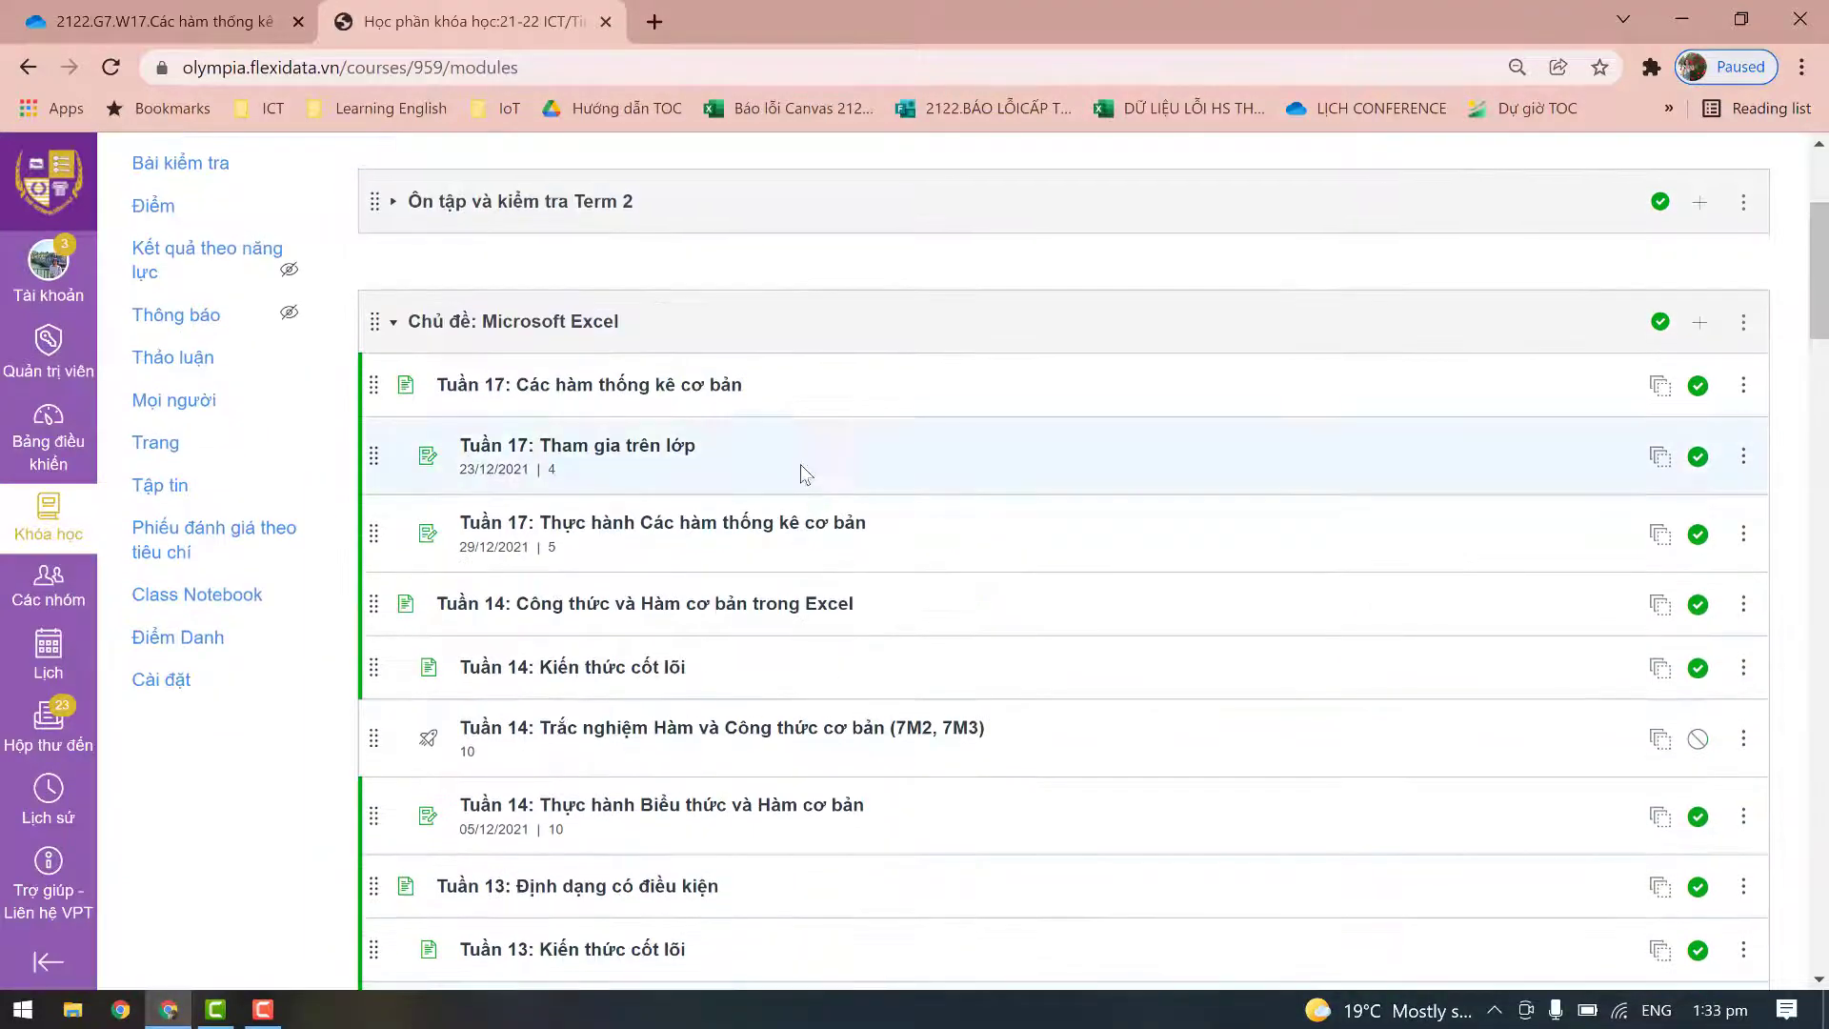
Open the Tuần 17 Thực hành assignment and its linked practice workbook
click(761, 530)
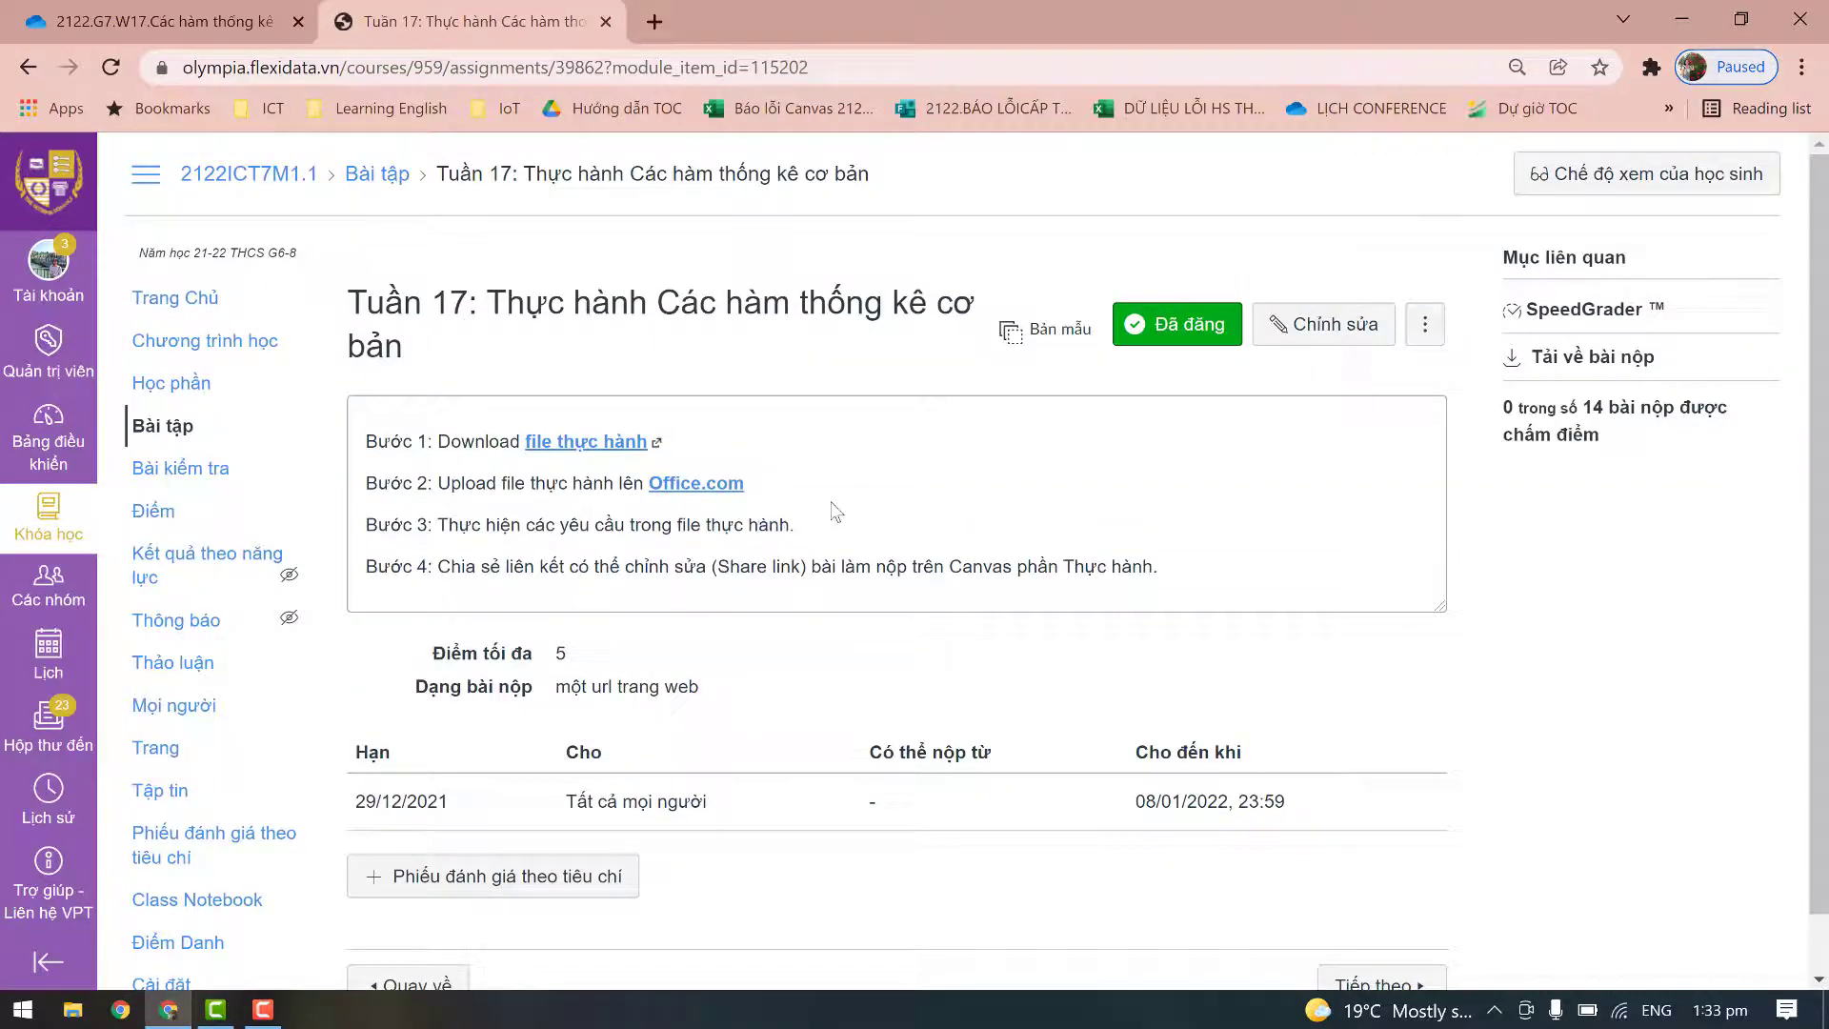
click(592, 451)
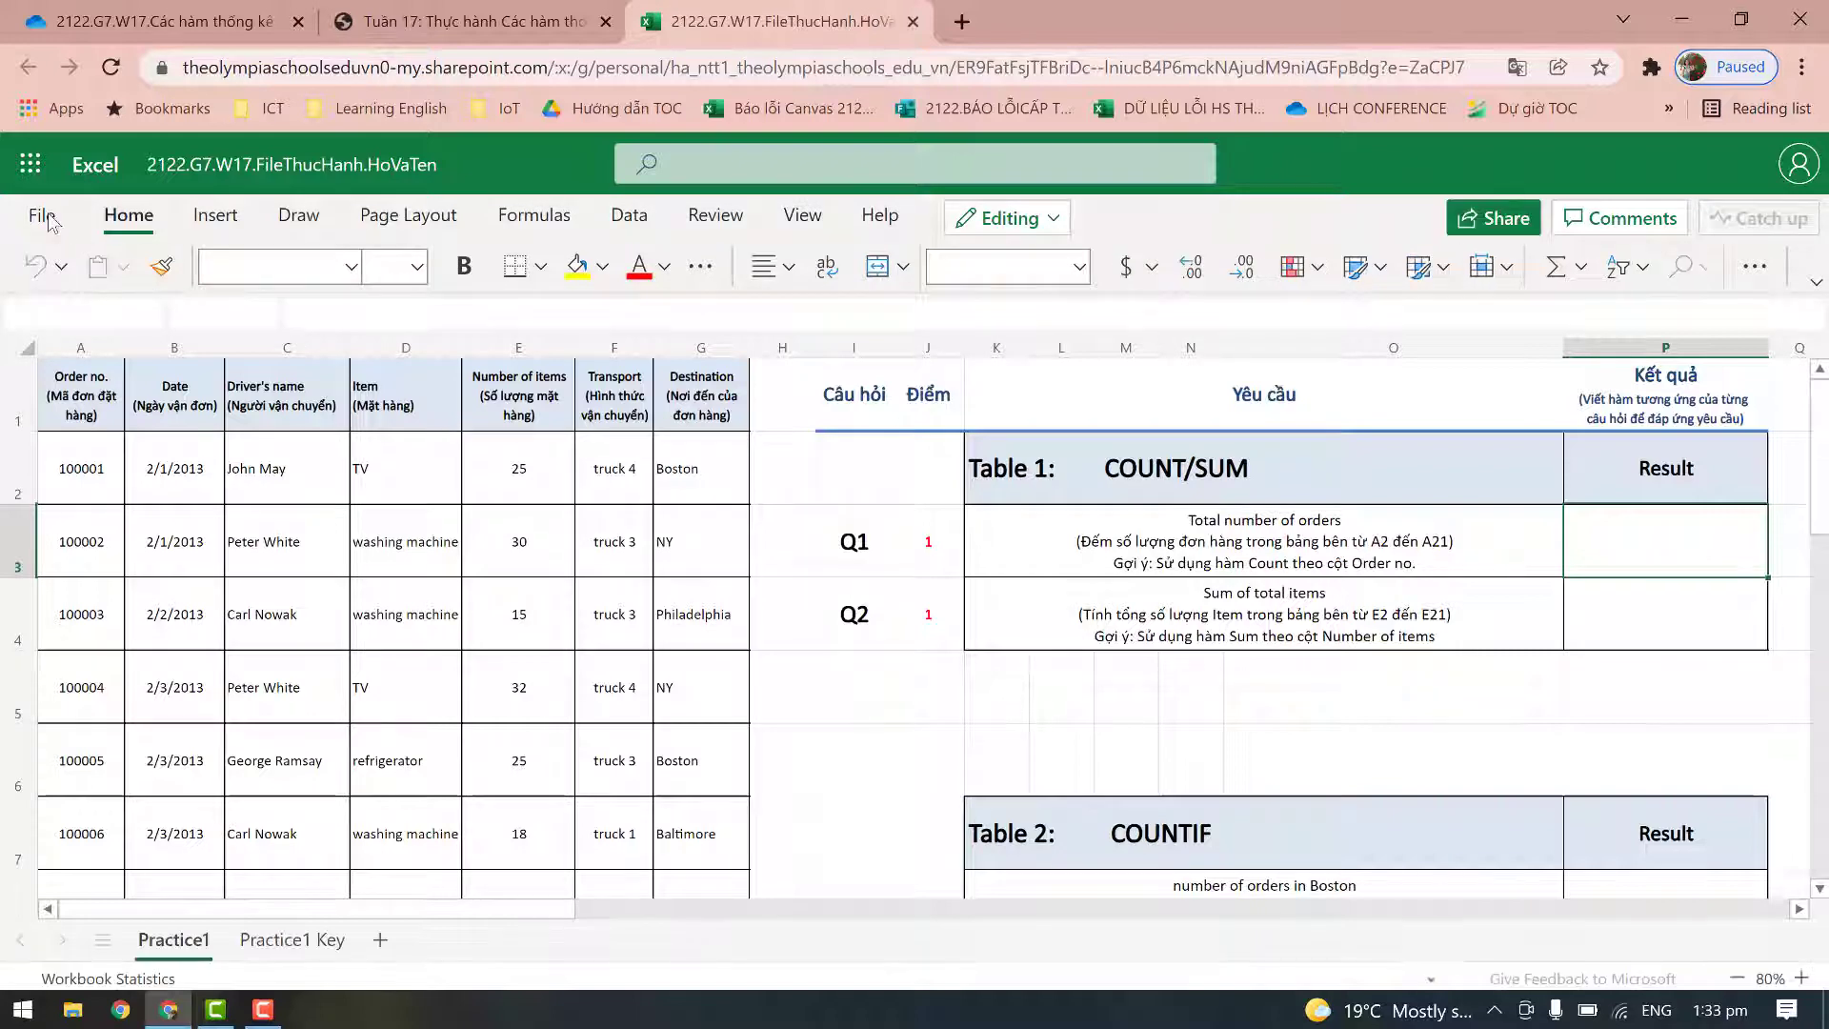
Download a copy of 2122.G7.W17.FileThucHanh.HoVaTen.xlsx into the Downloads folder
click(43, 215)
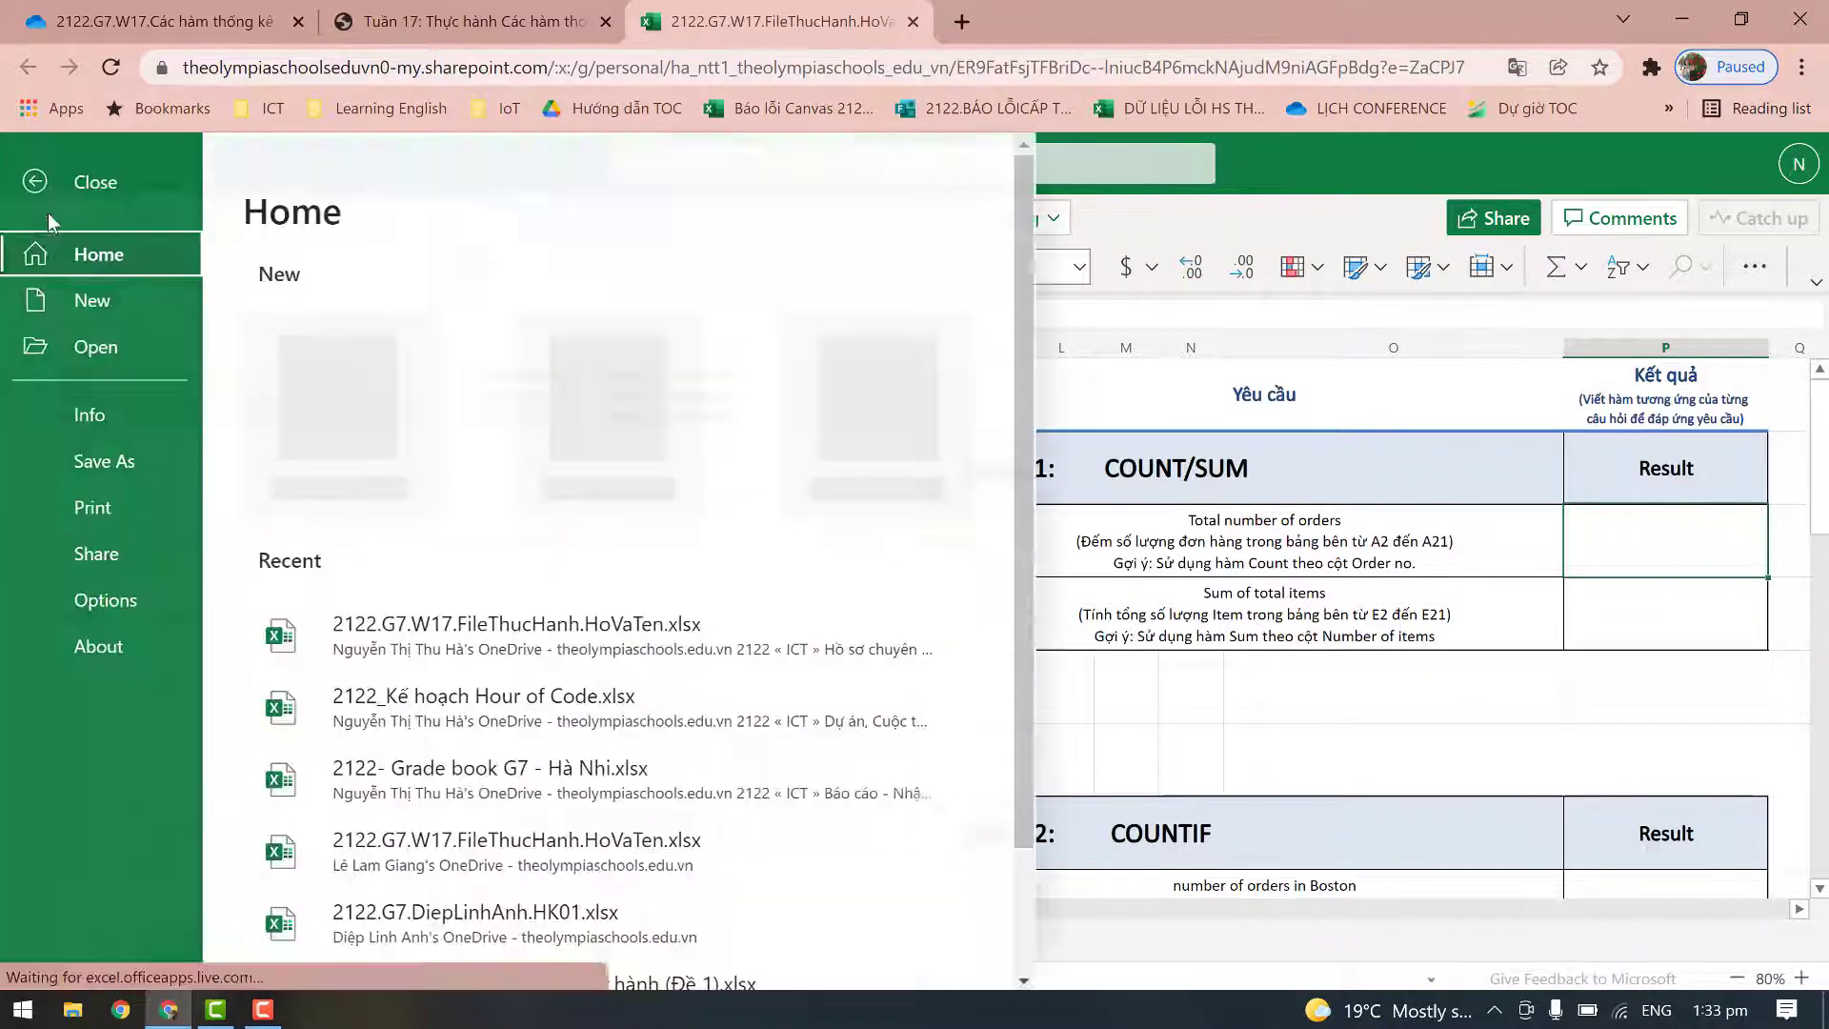
click(110, 466)
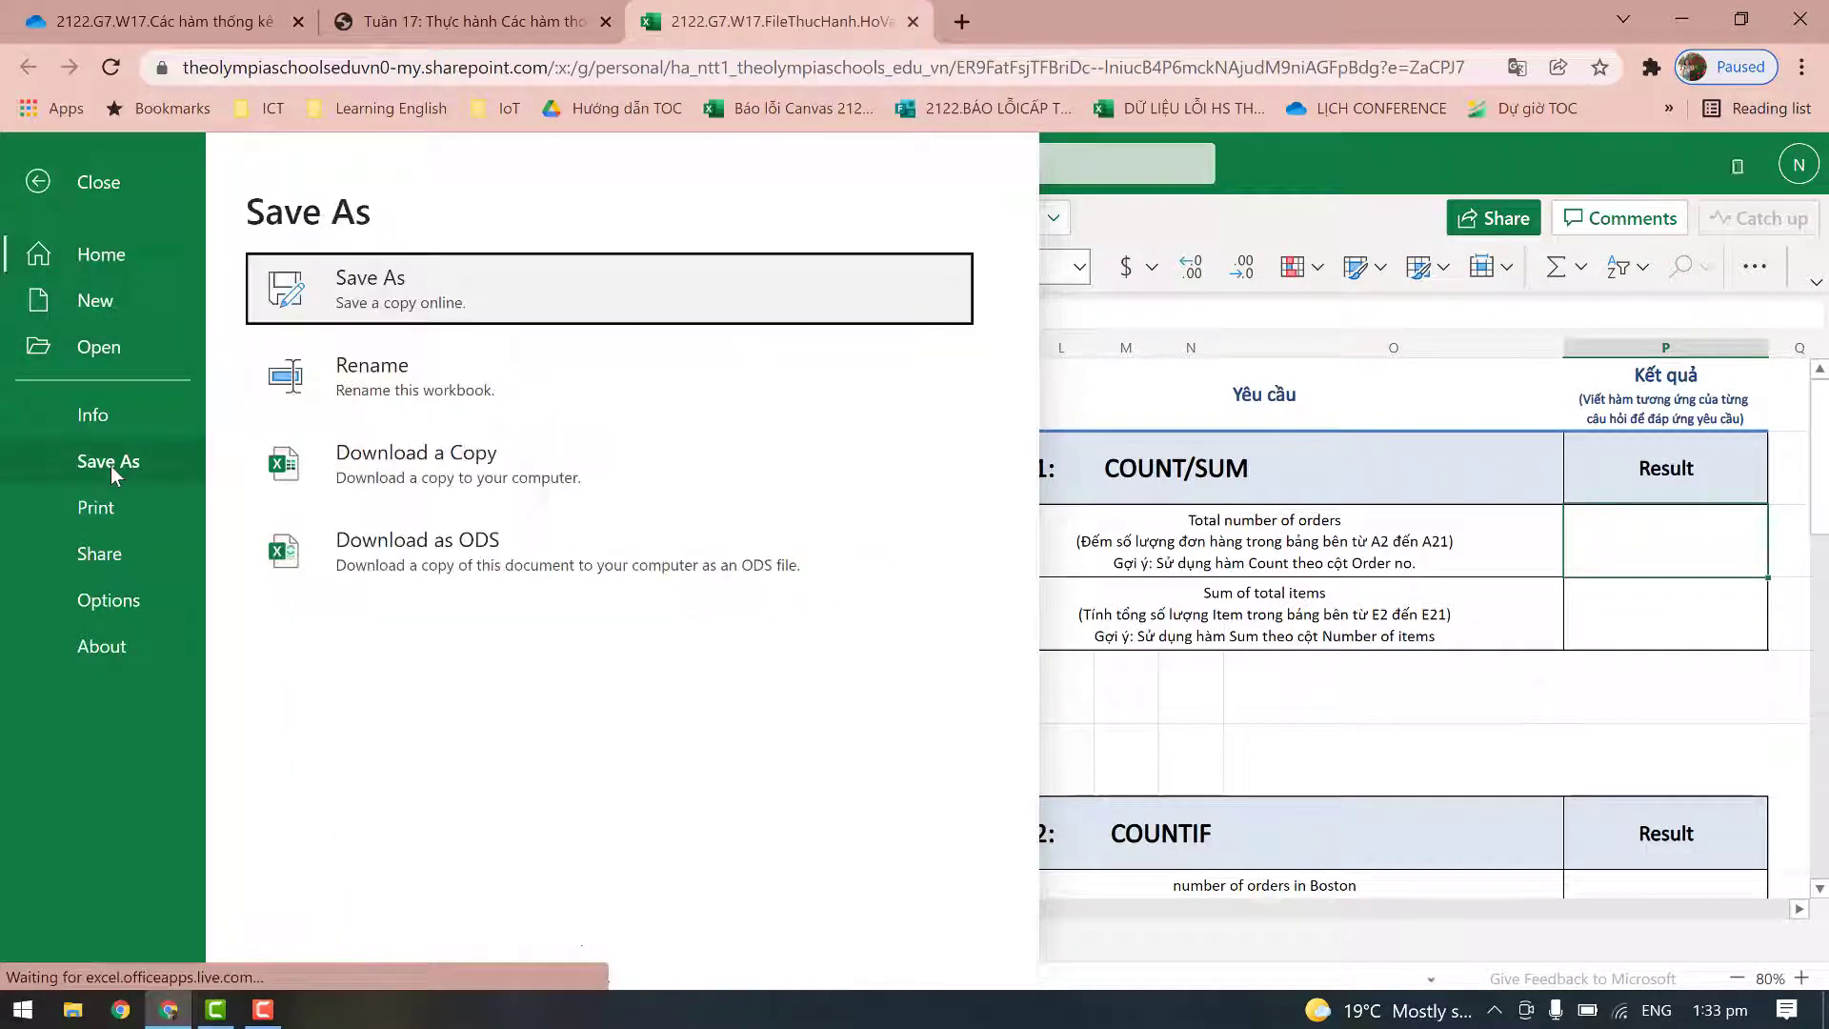
click(469, 476)
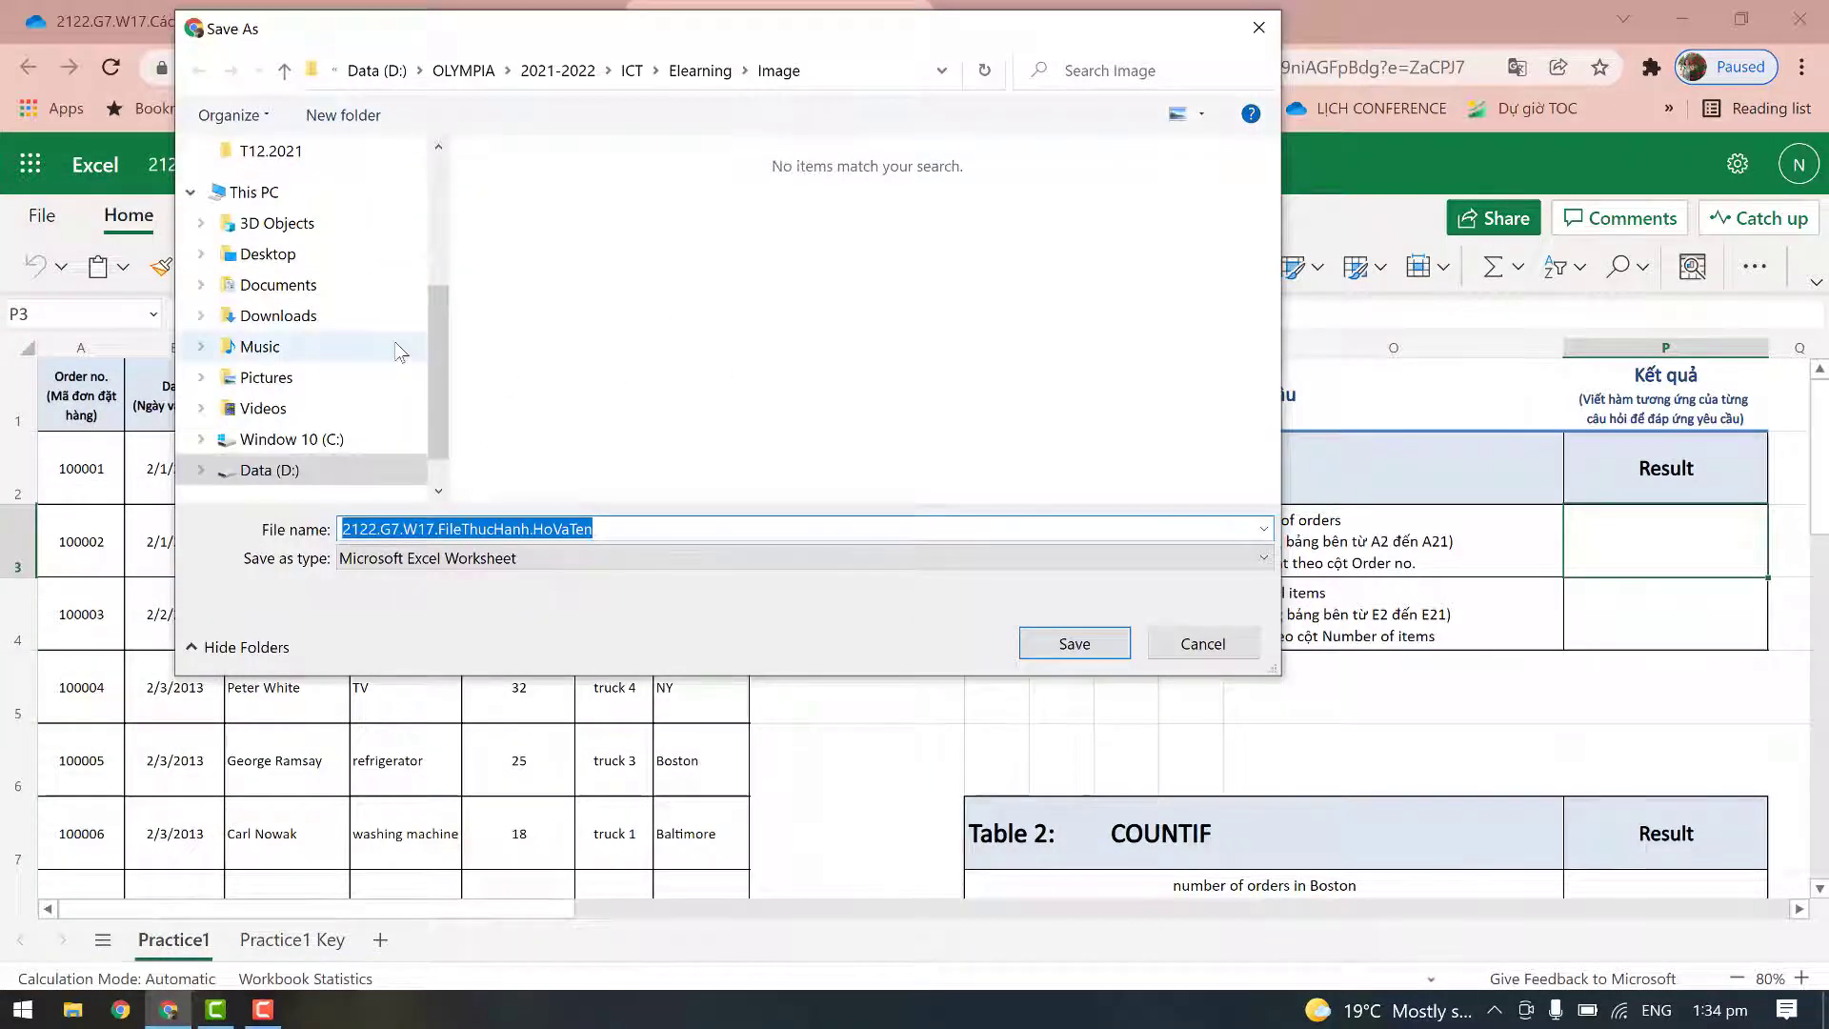
click(278, 315)
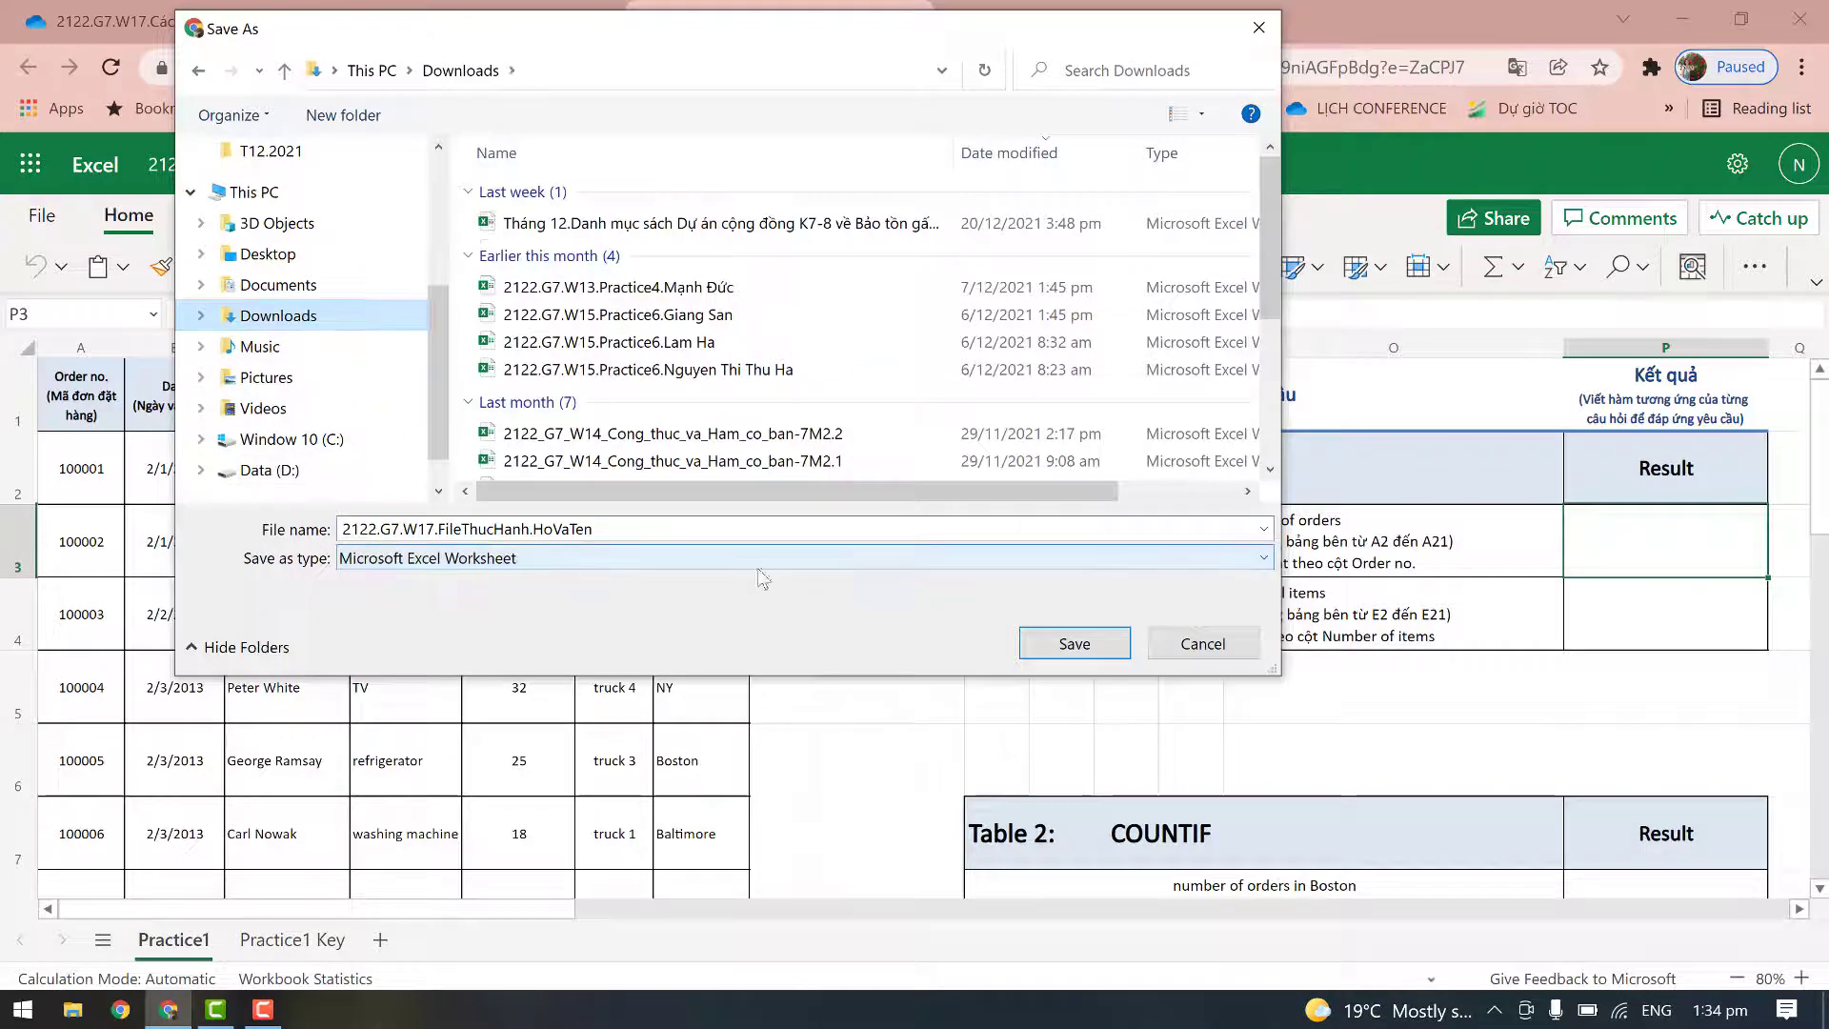
click(1074, 645)
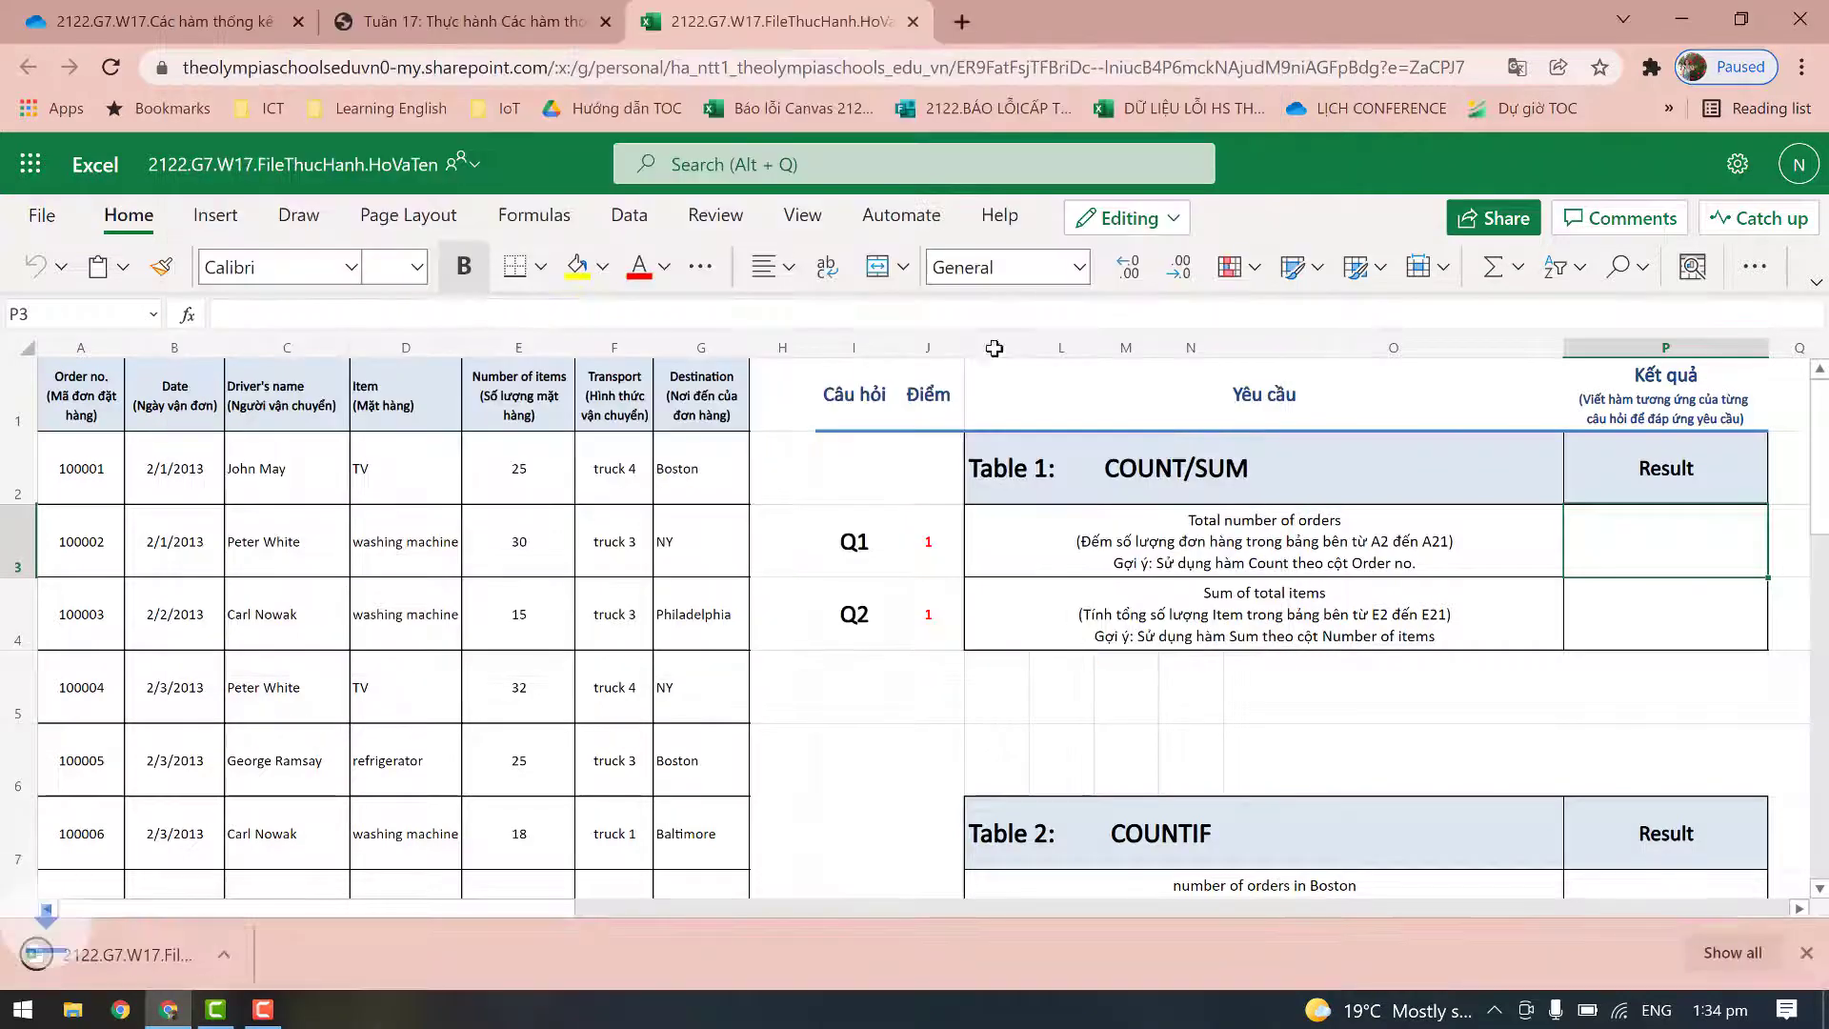
Go to office.com in a new browser tab
click(963, 21)
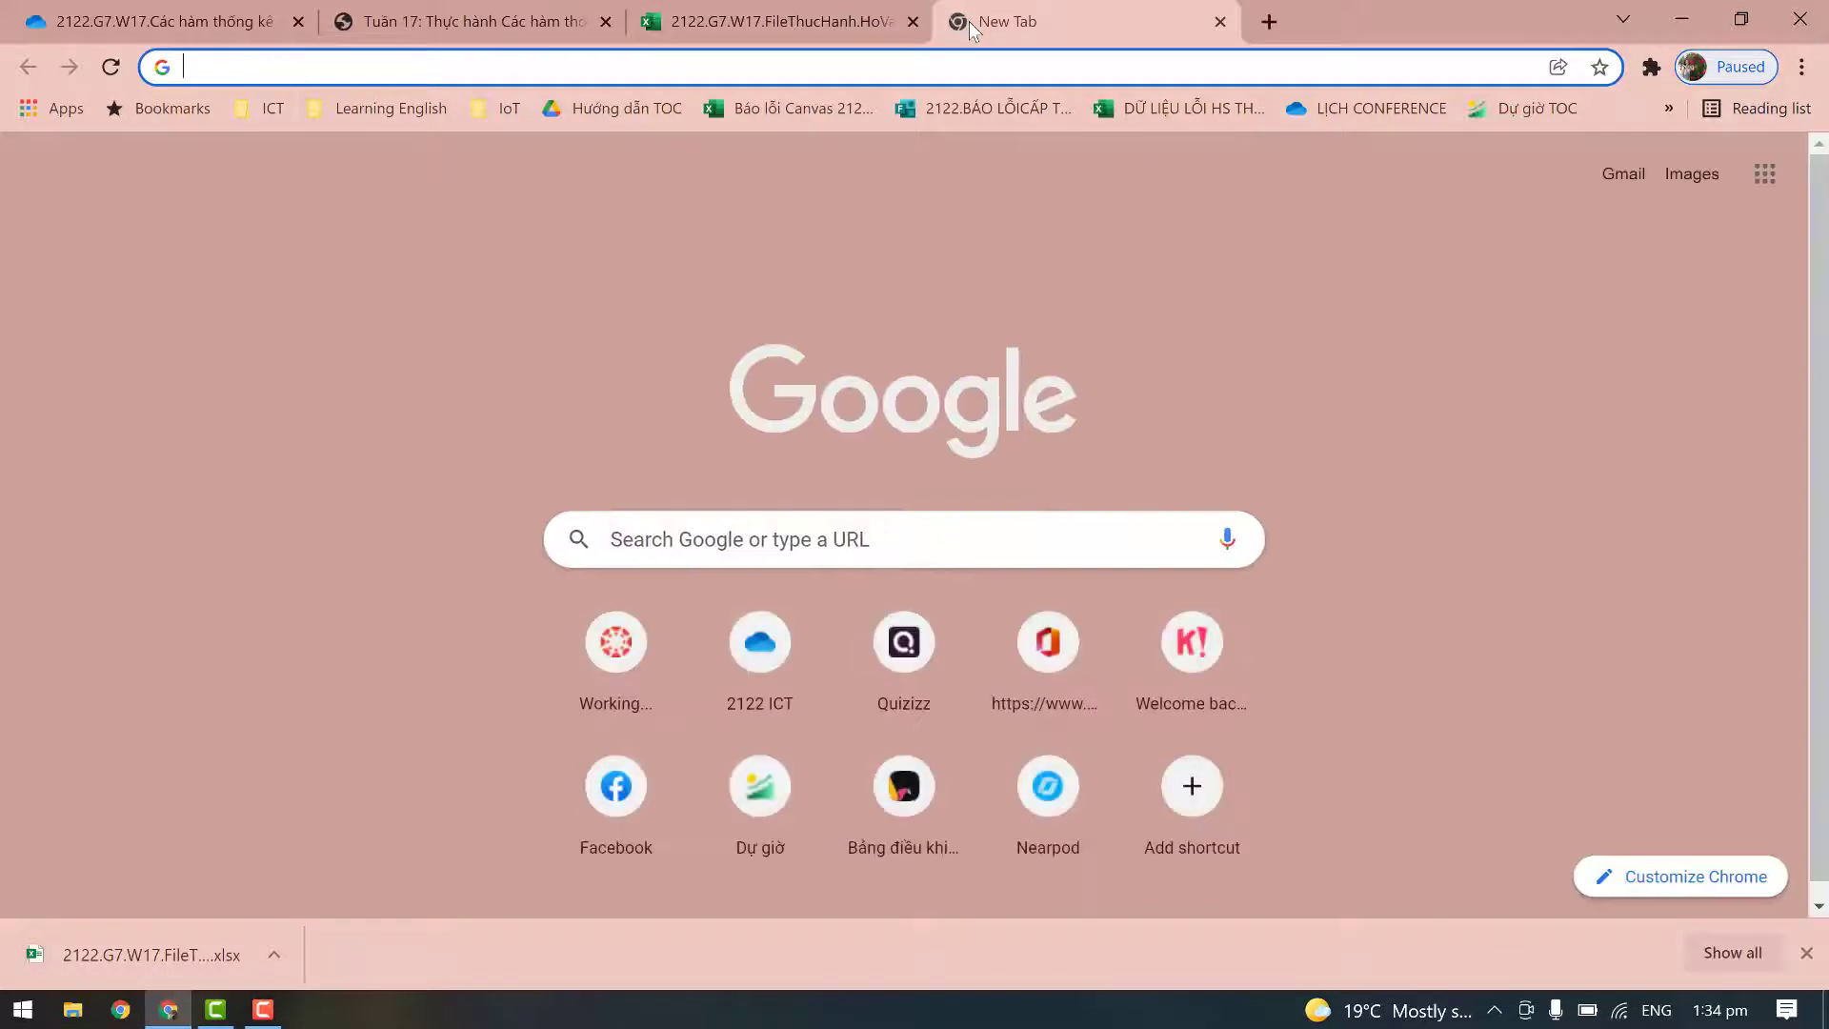
text(o)
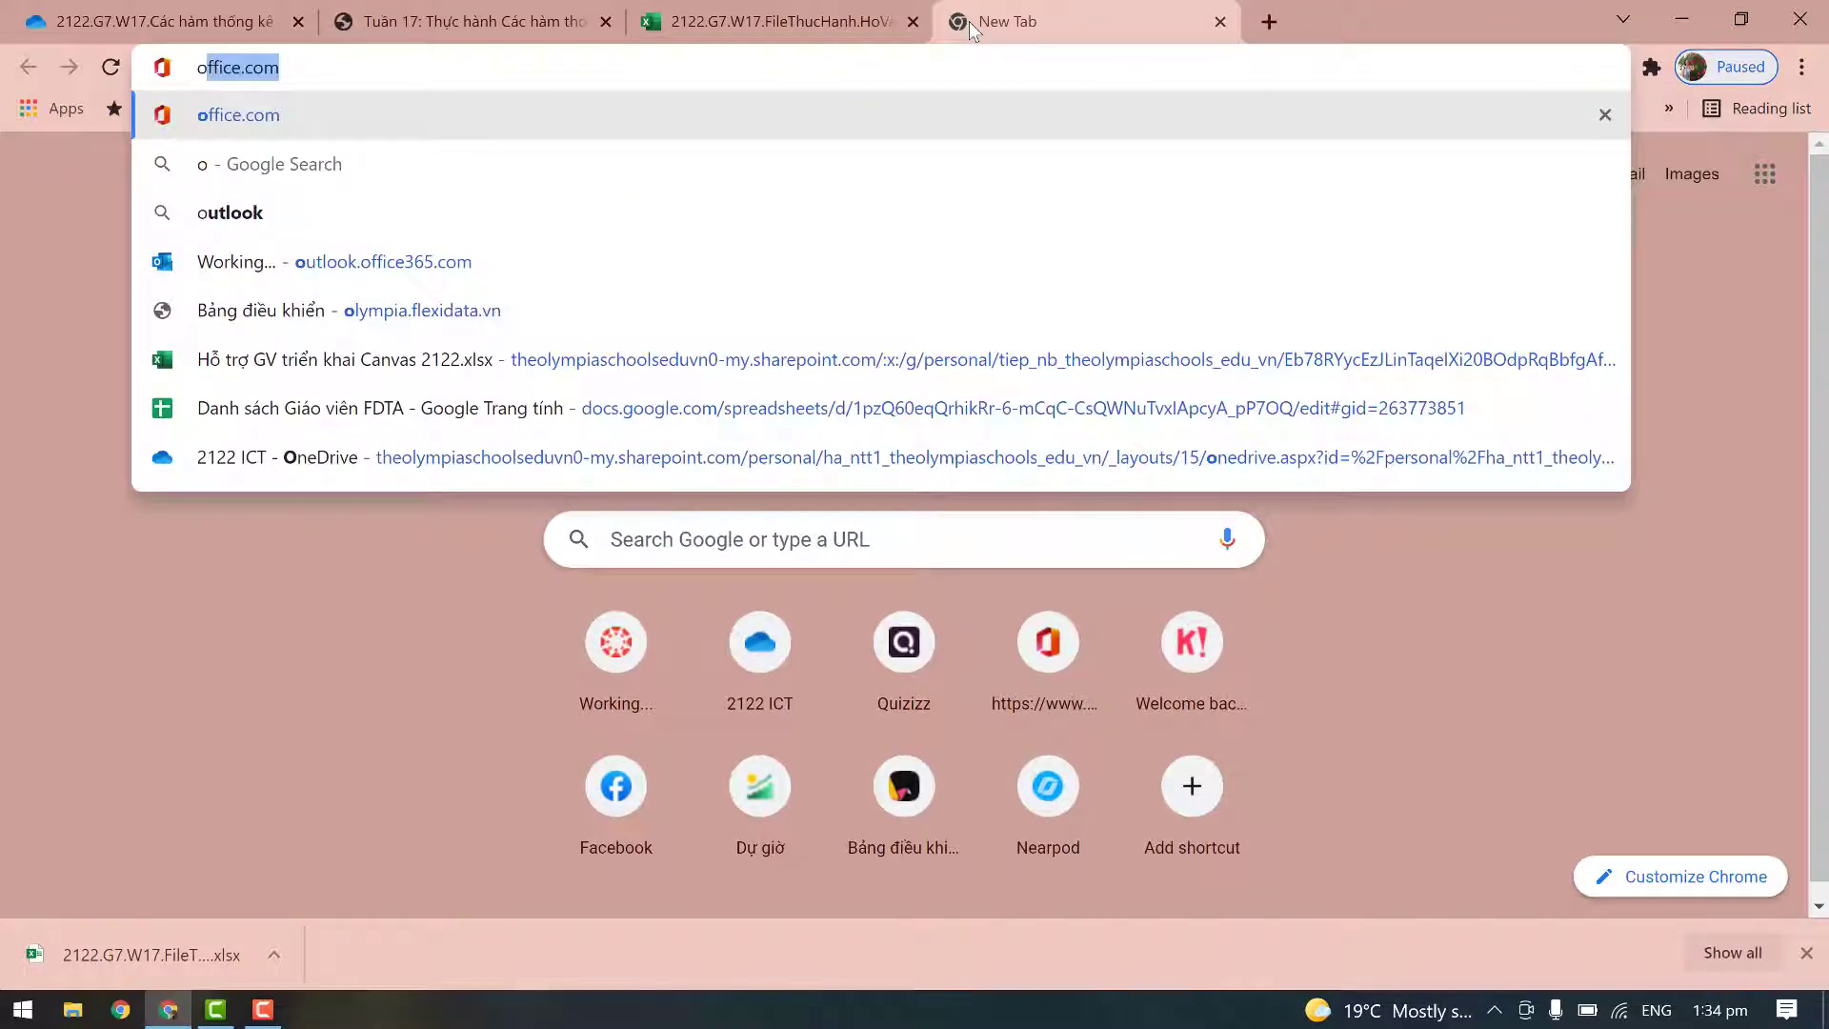
key(Return)
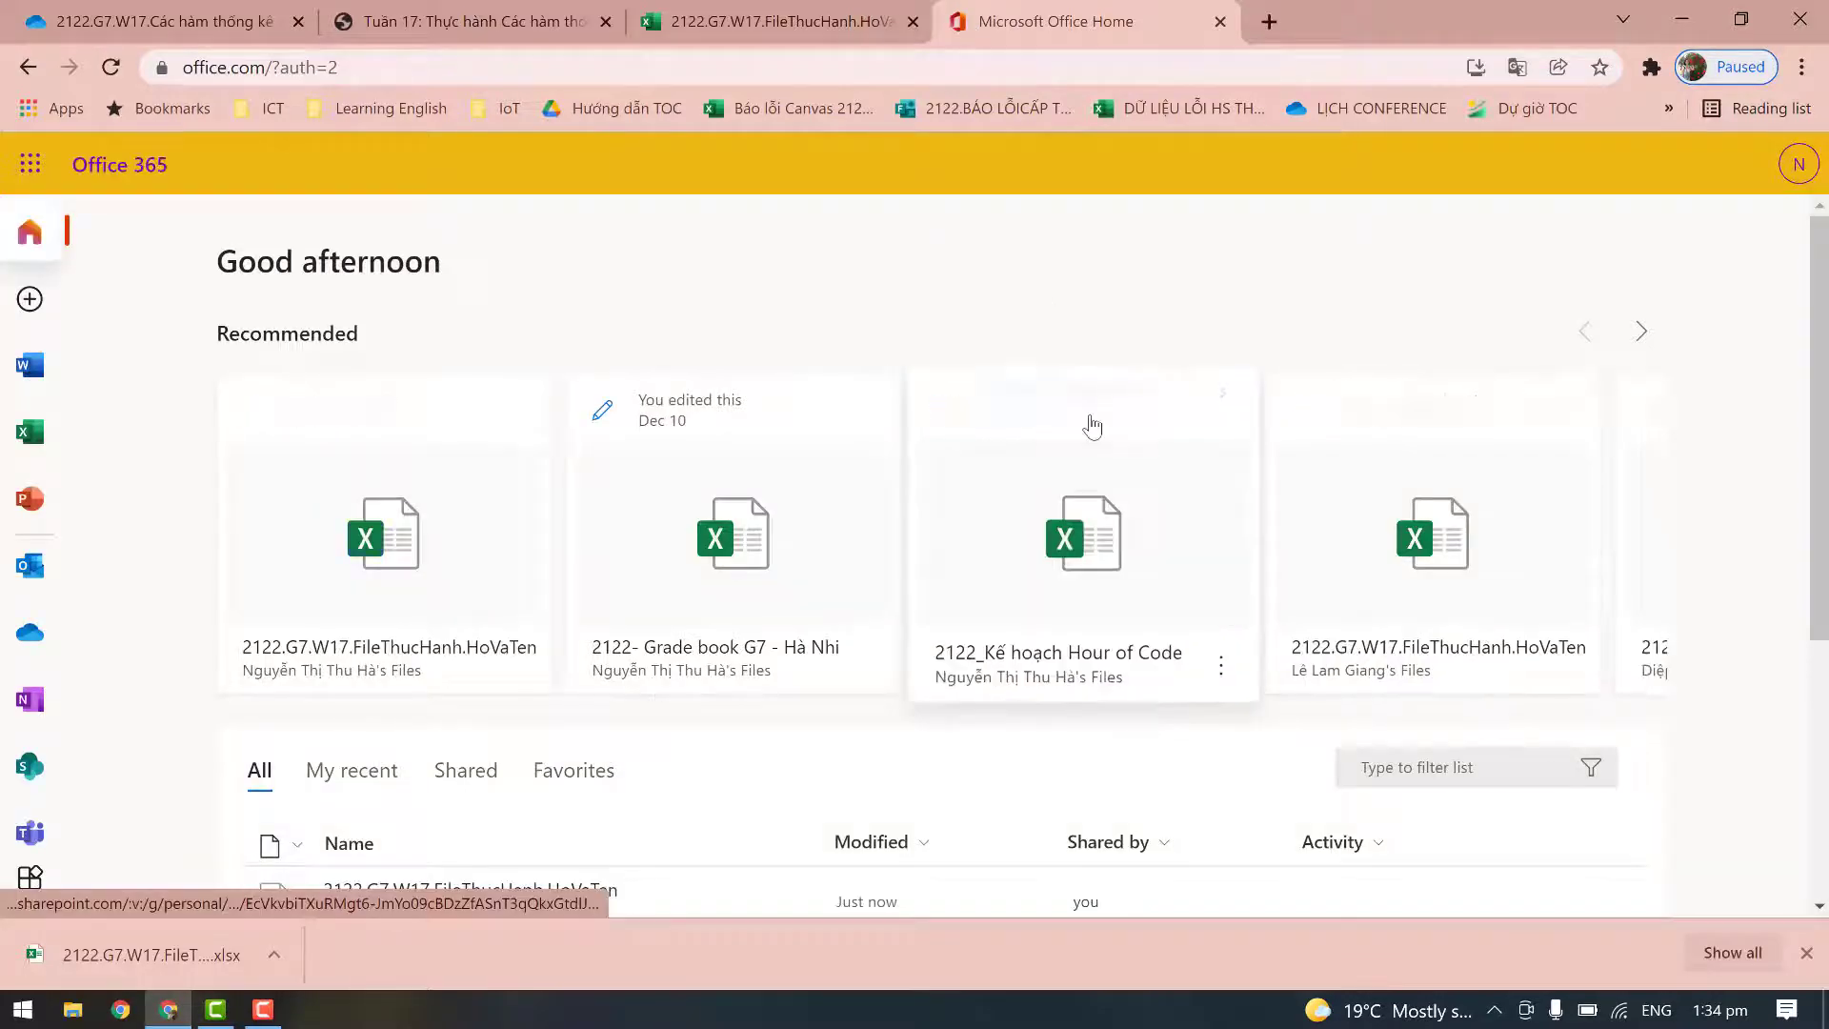
scroll(1093, 424, down, 2)
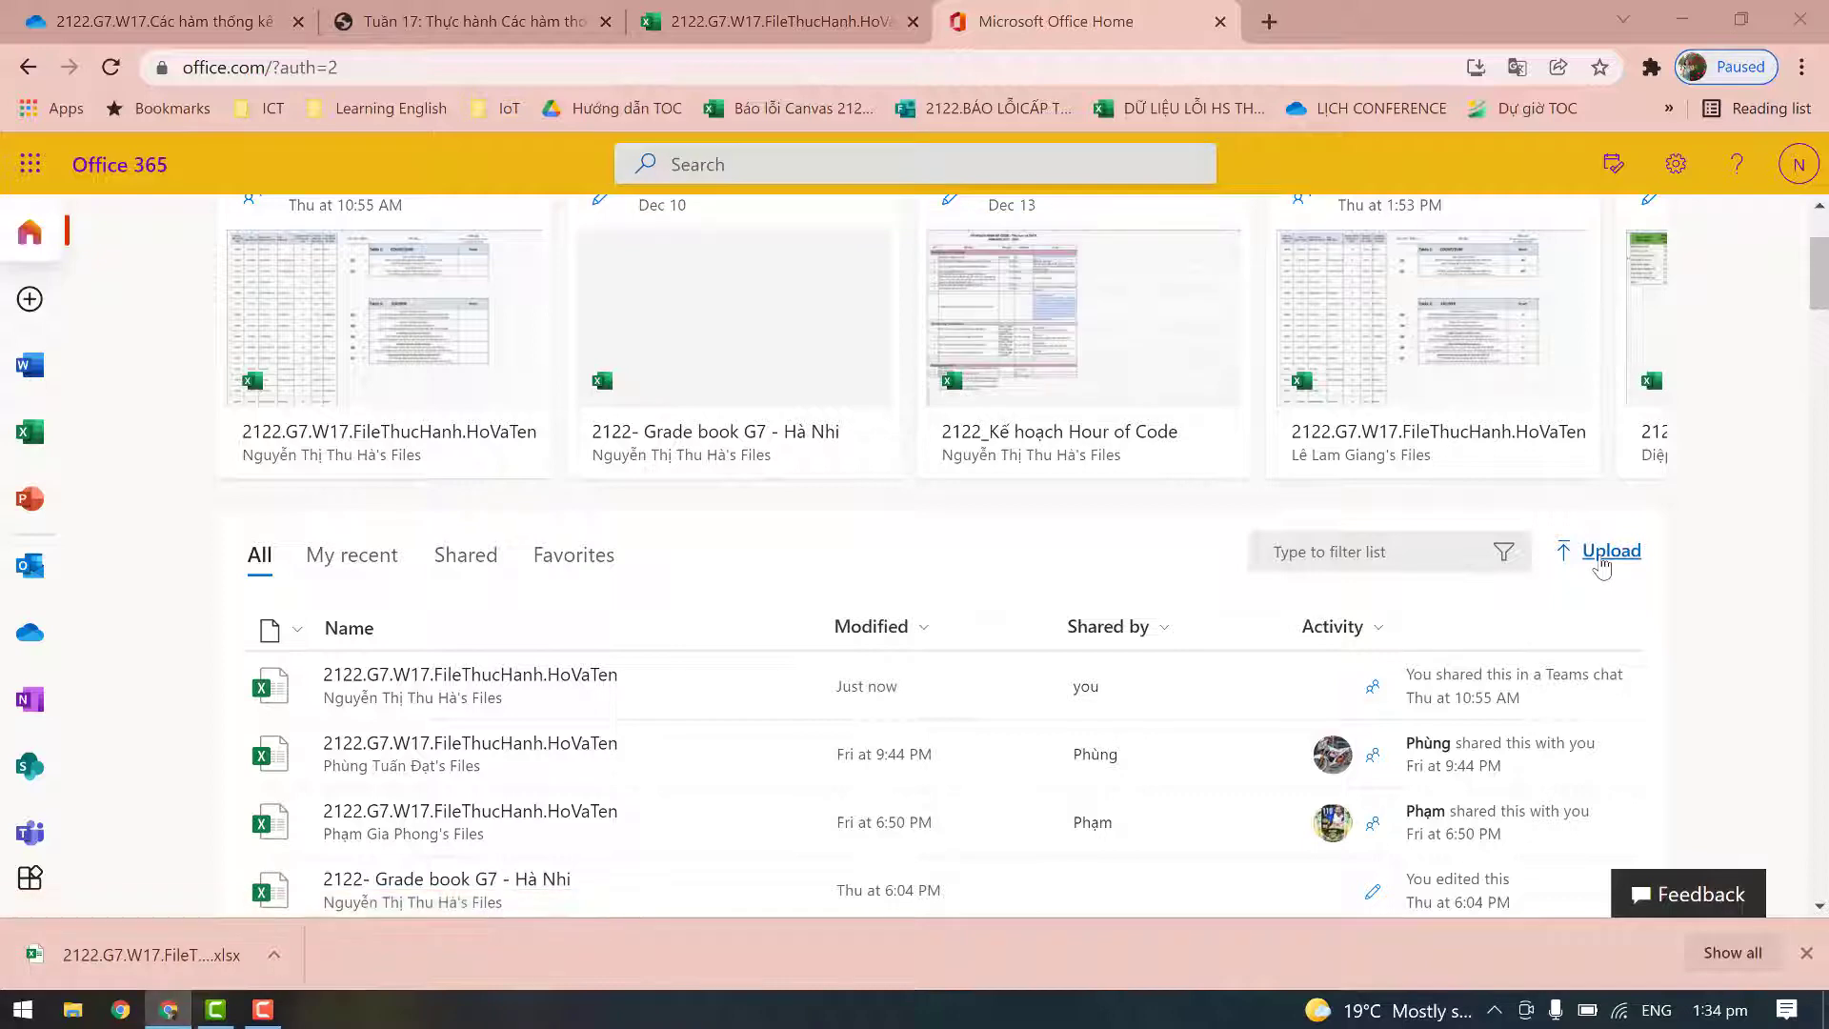
Upload the downloaded practice workbook from Downloads to OneDrive
click(1602, 562)
mouse_move(277, 377)
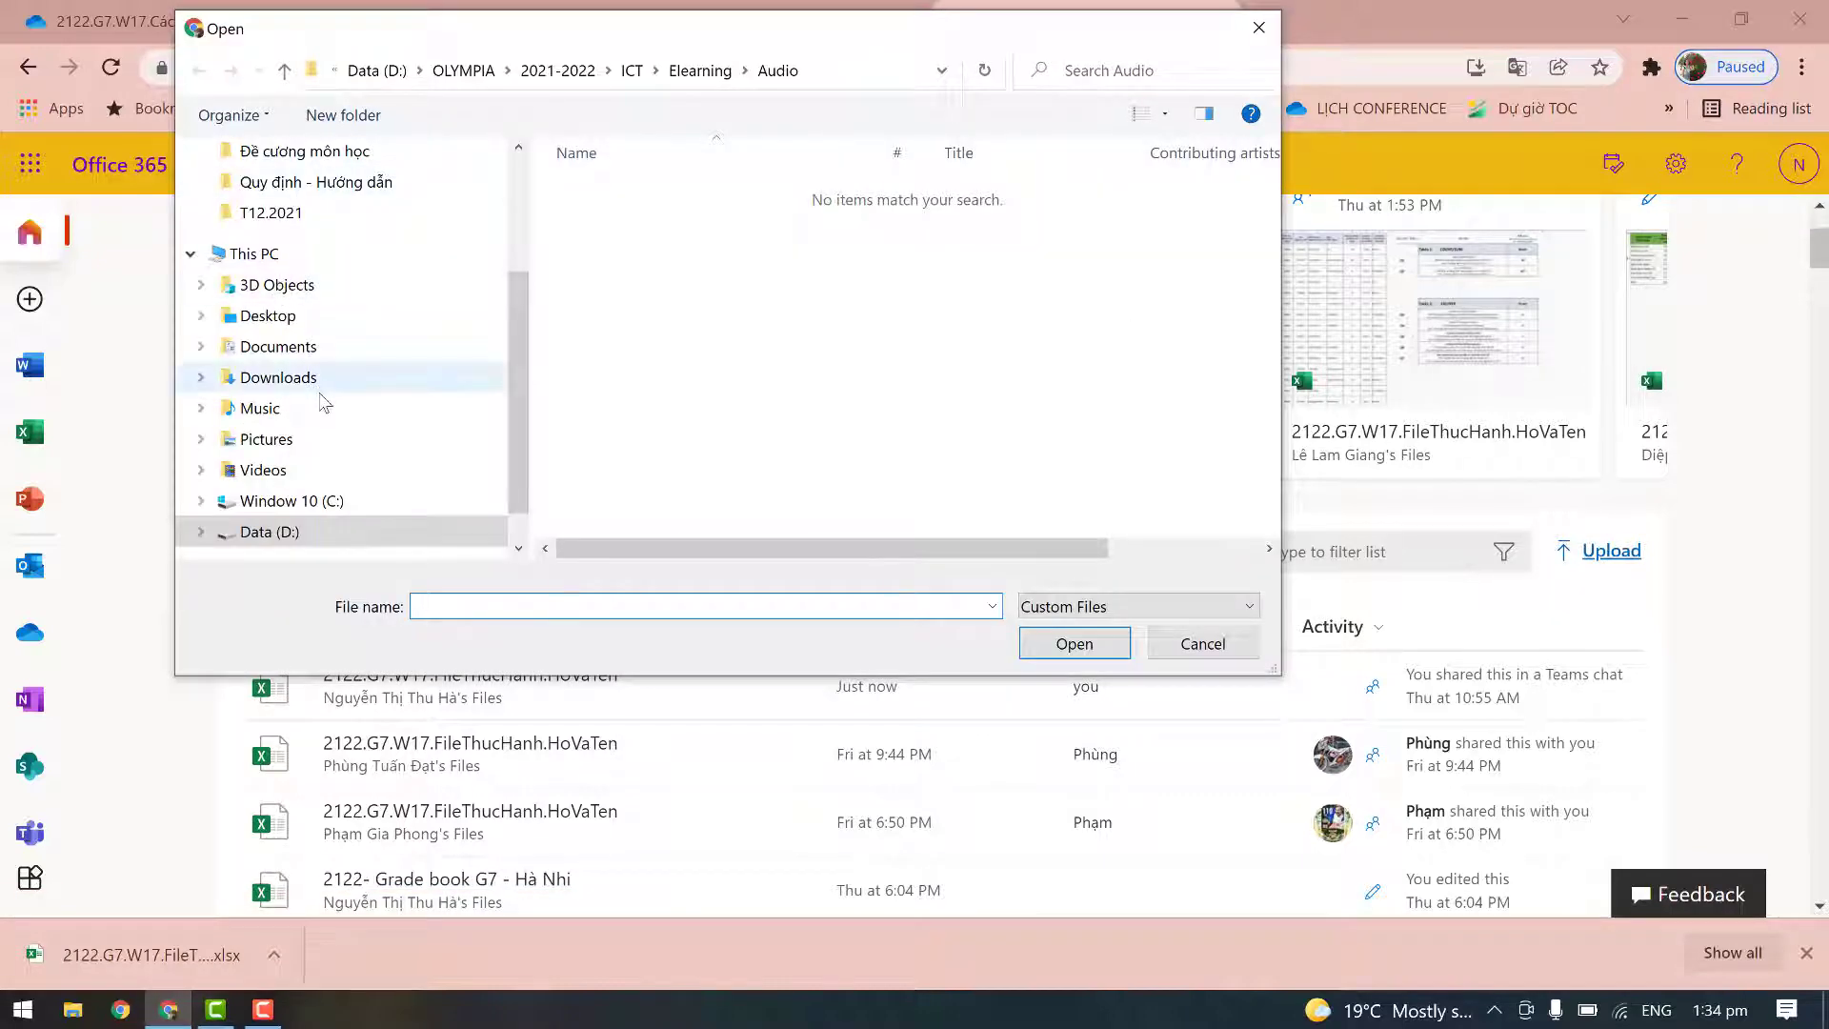
click(317, 380)
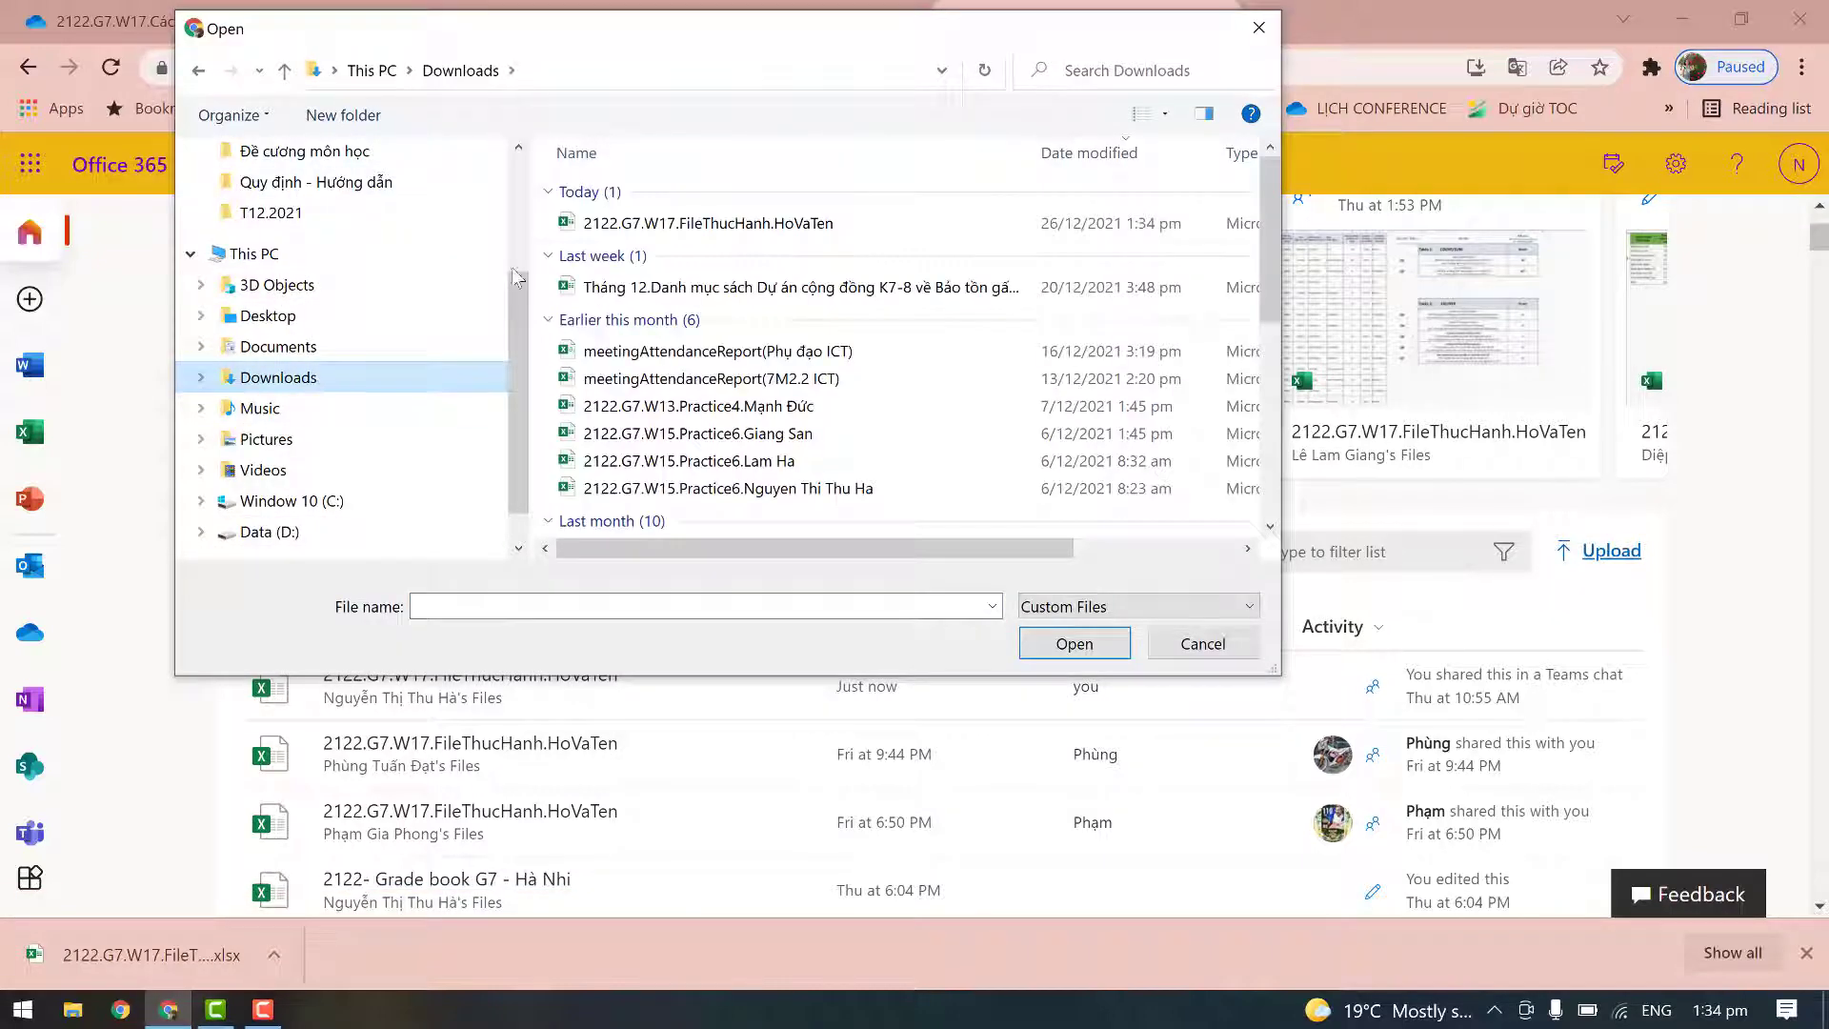
click(753, 230)
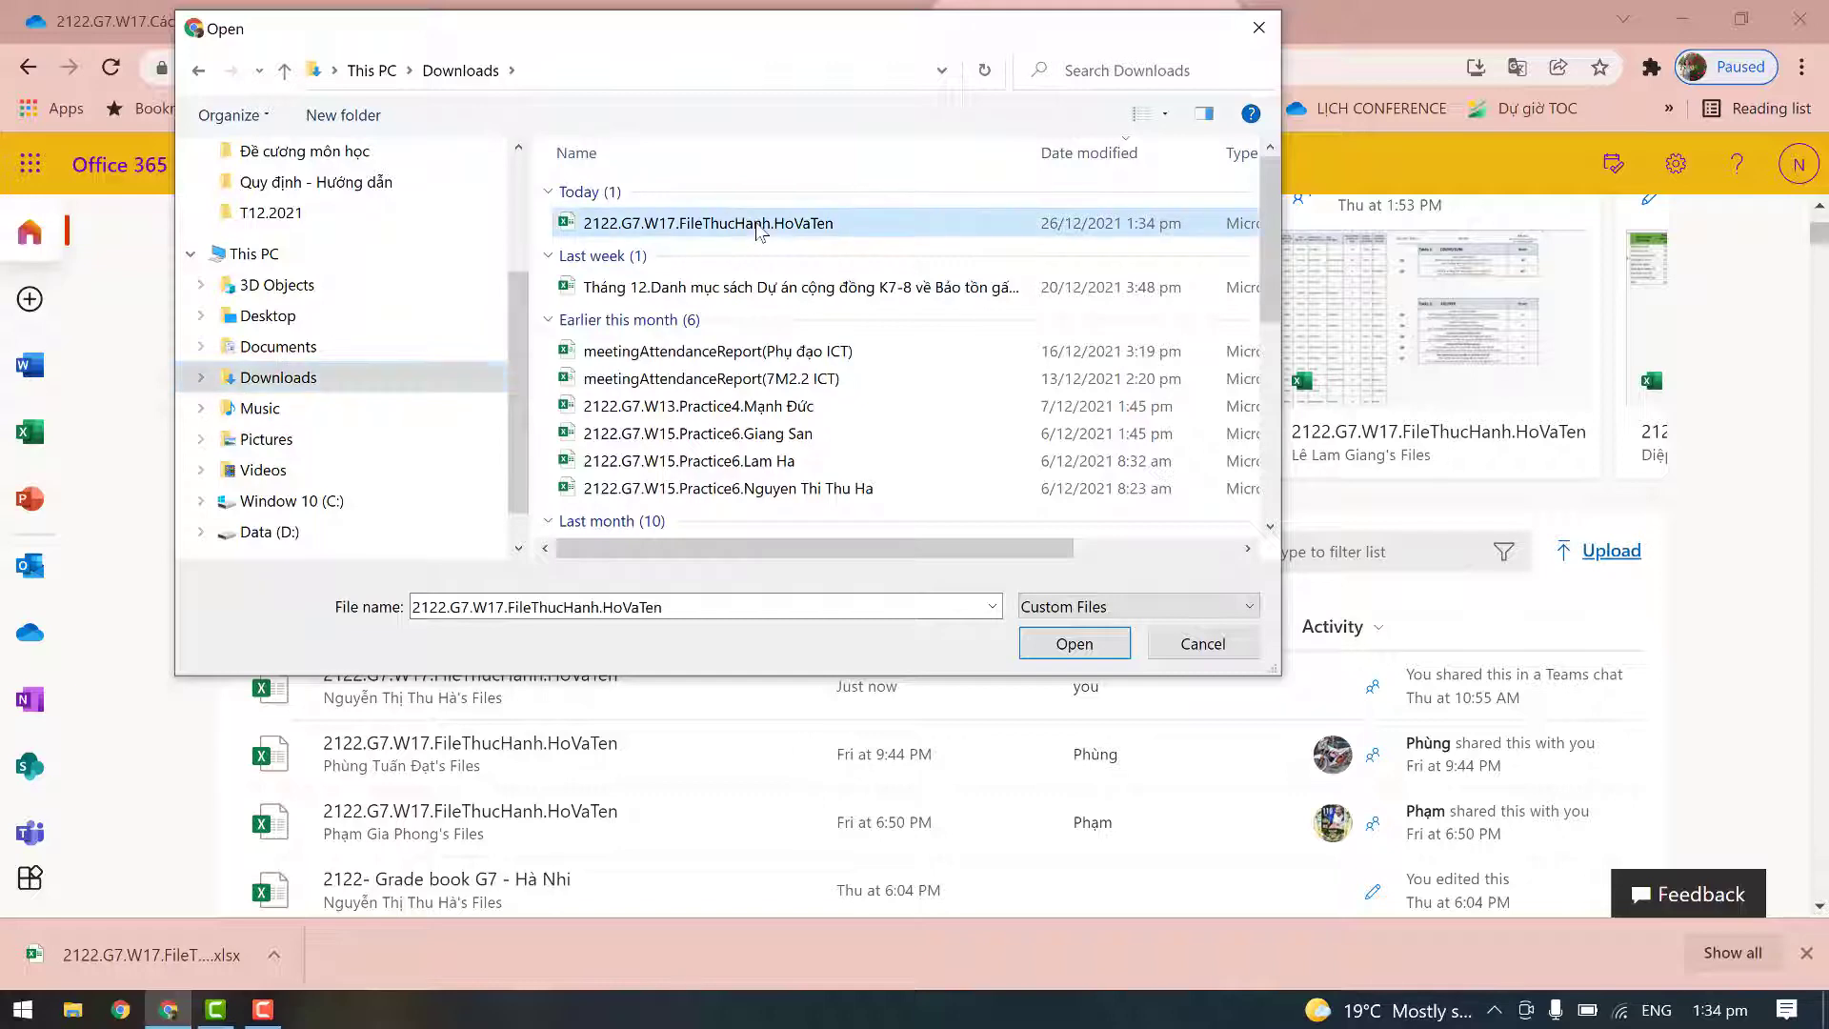
click(1075, 644)
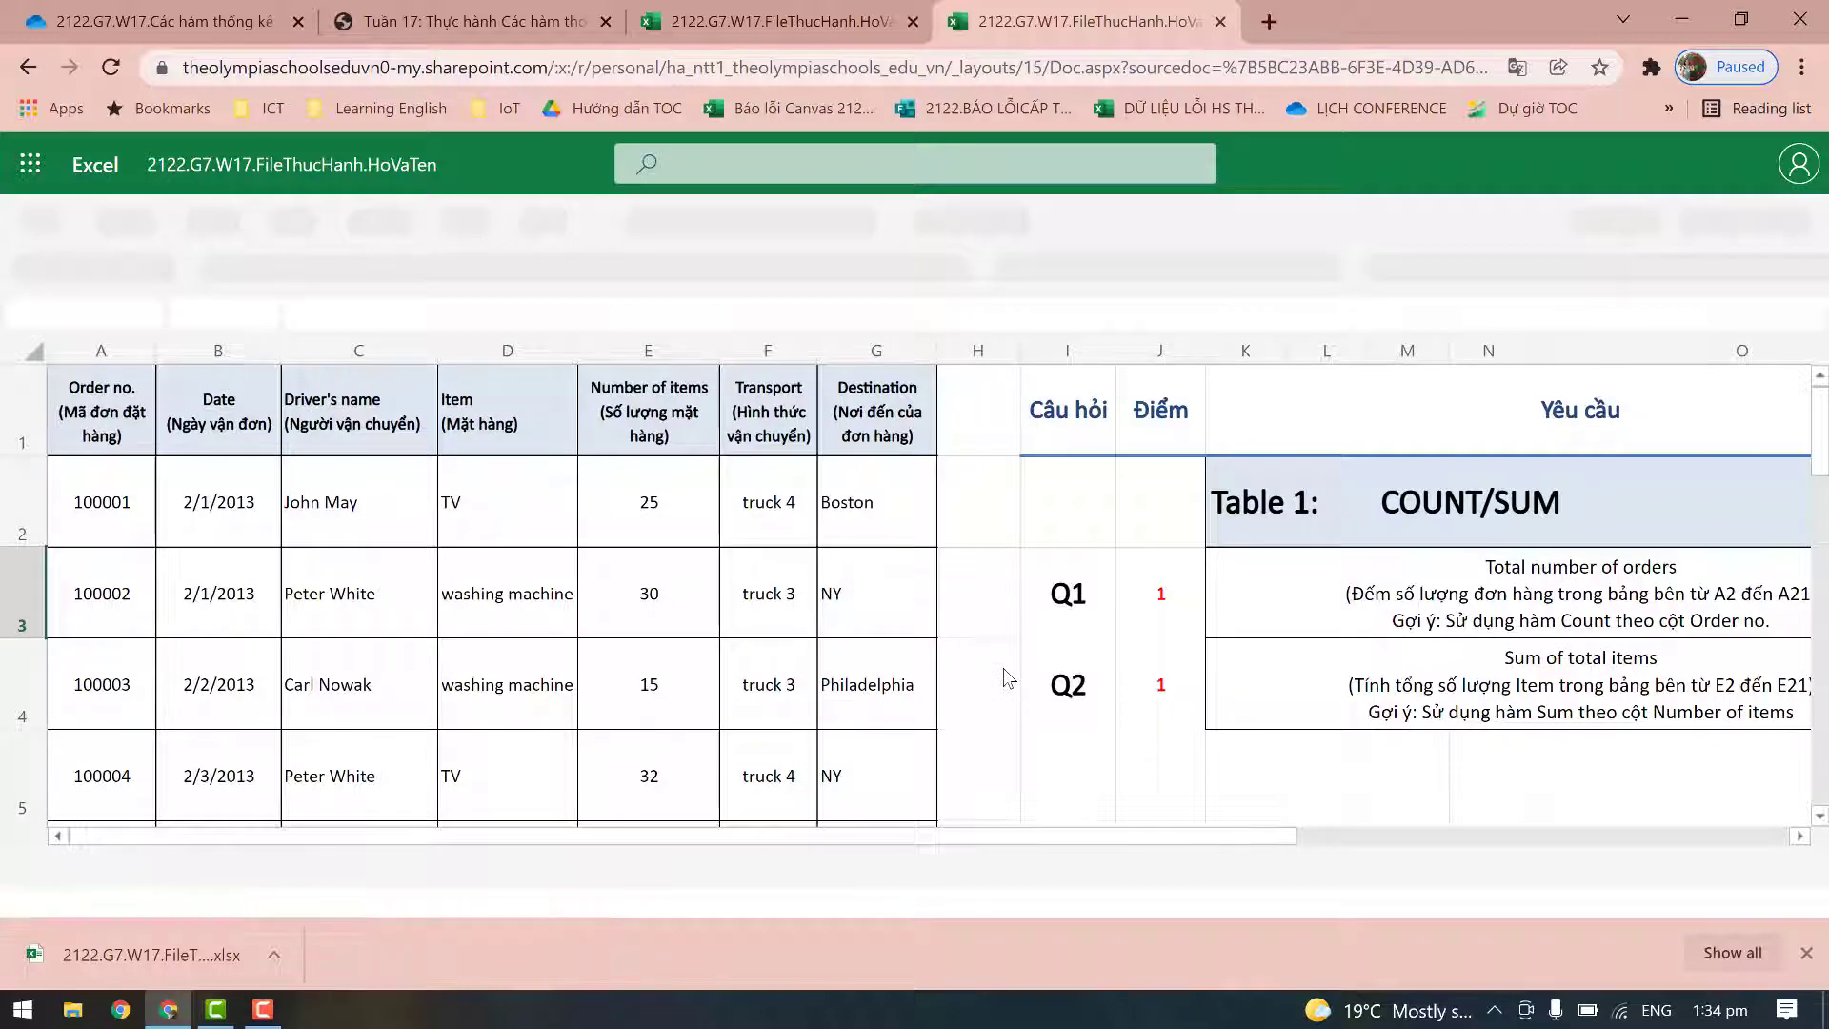
Rename the workbook, replacing HoVaTen in the file name with the student's full name
click(911, 646)
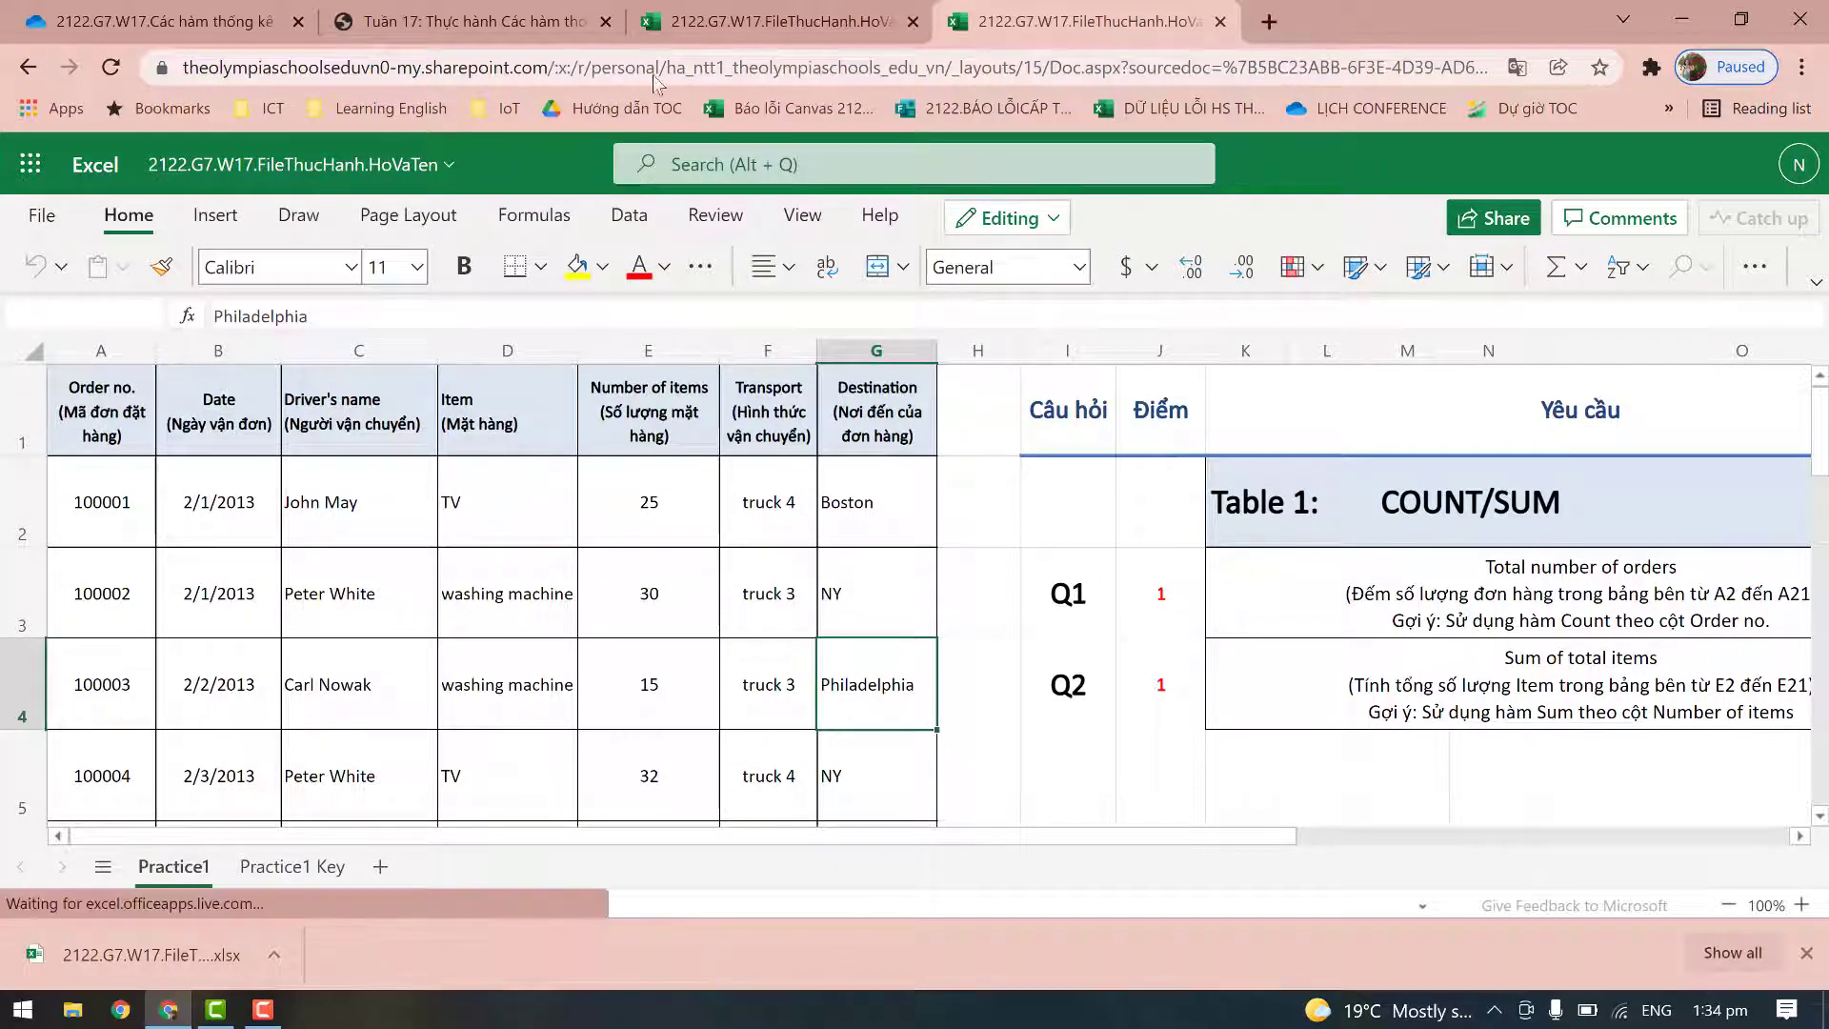
click(444, 164)
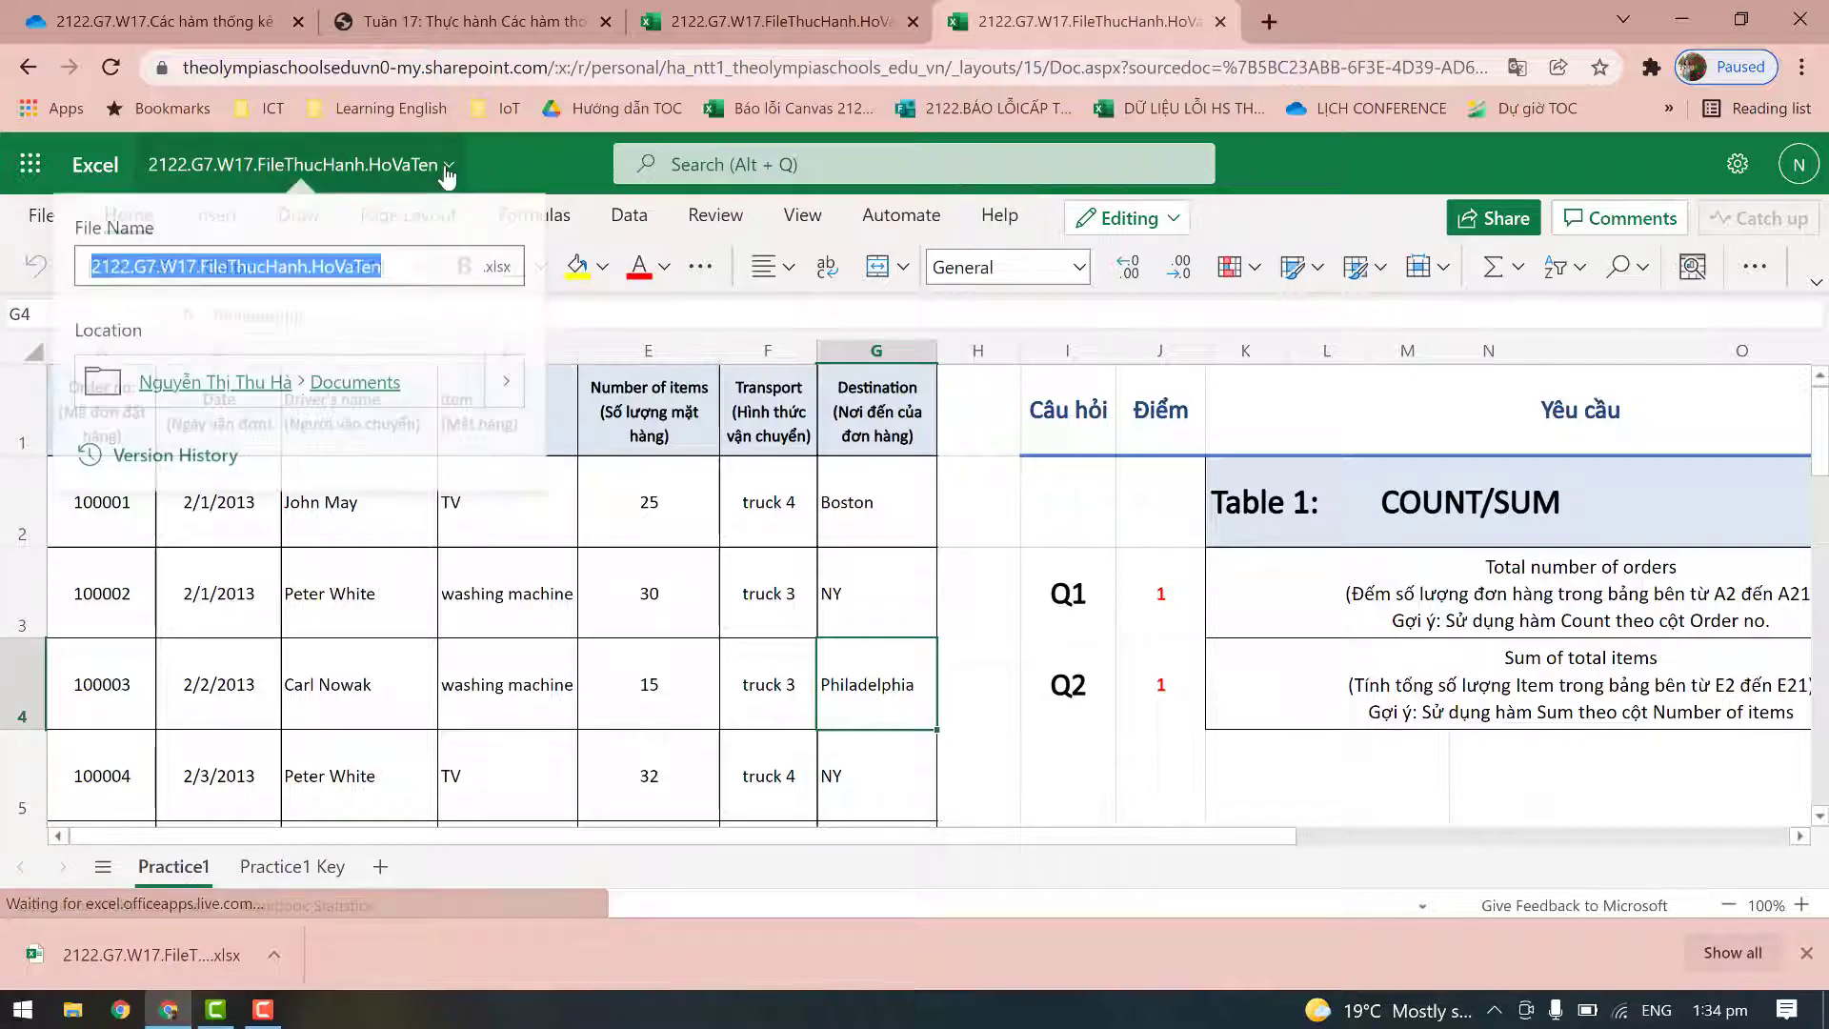
click(444, 166)
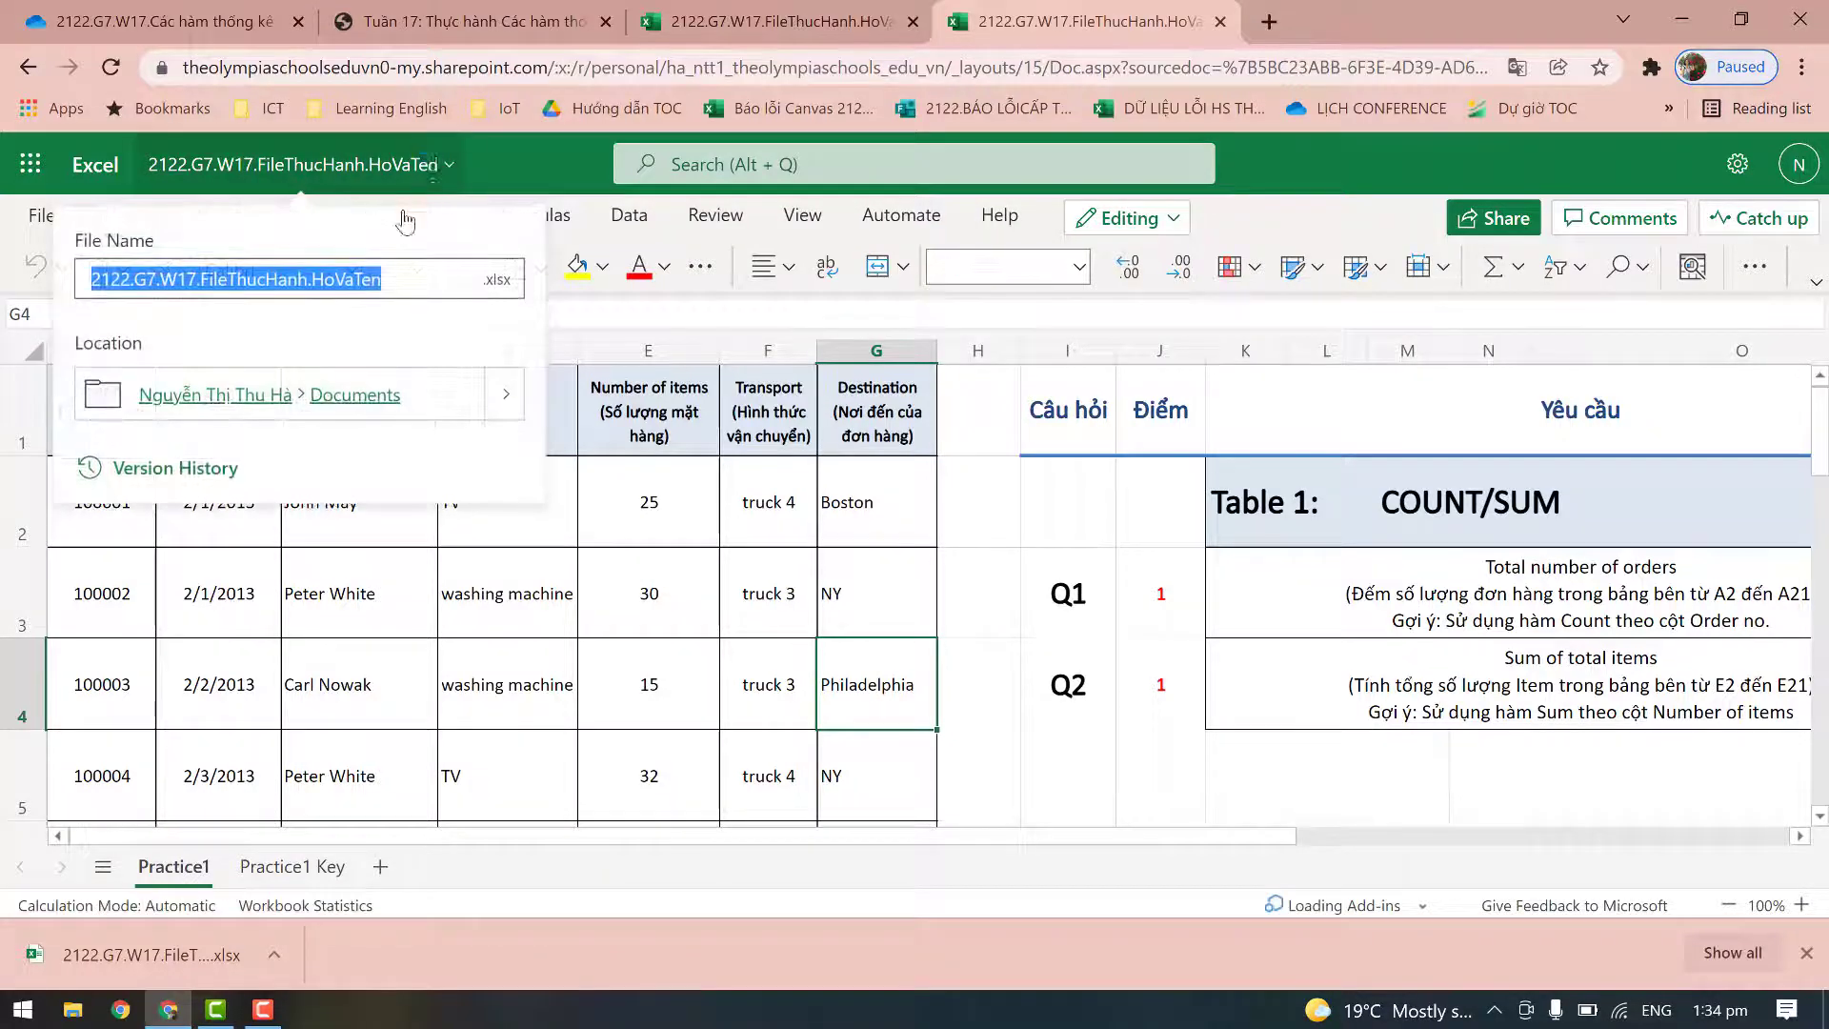
click(319, 281)
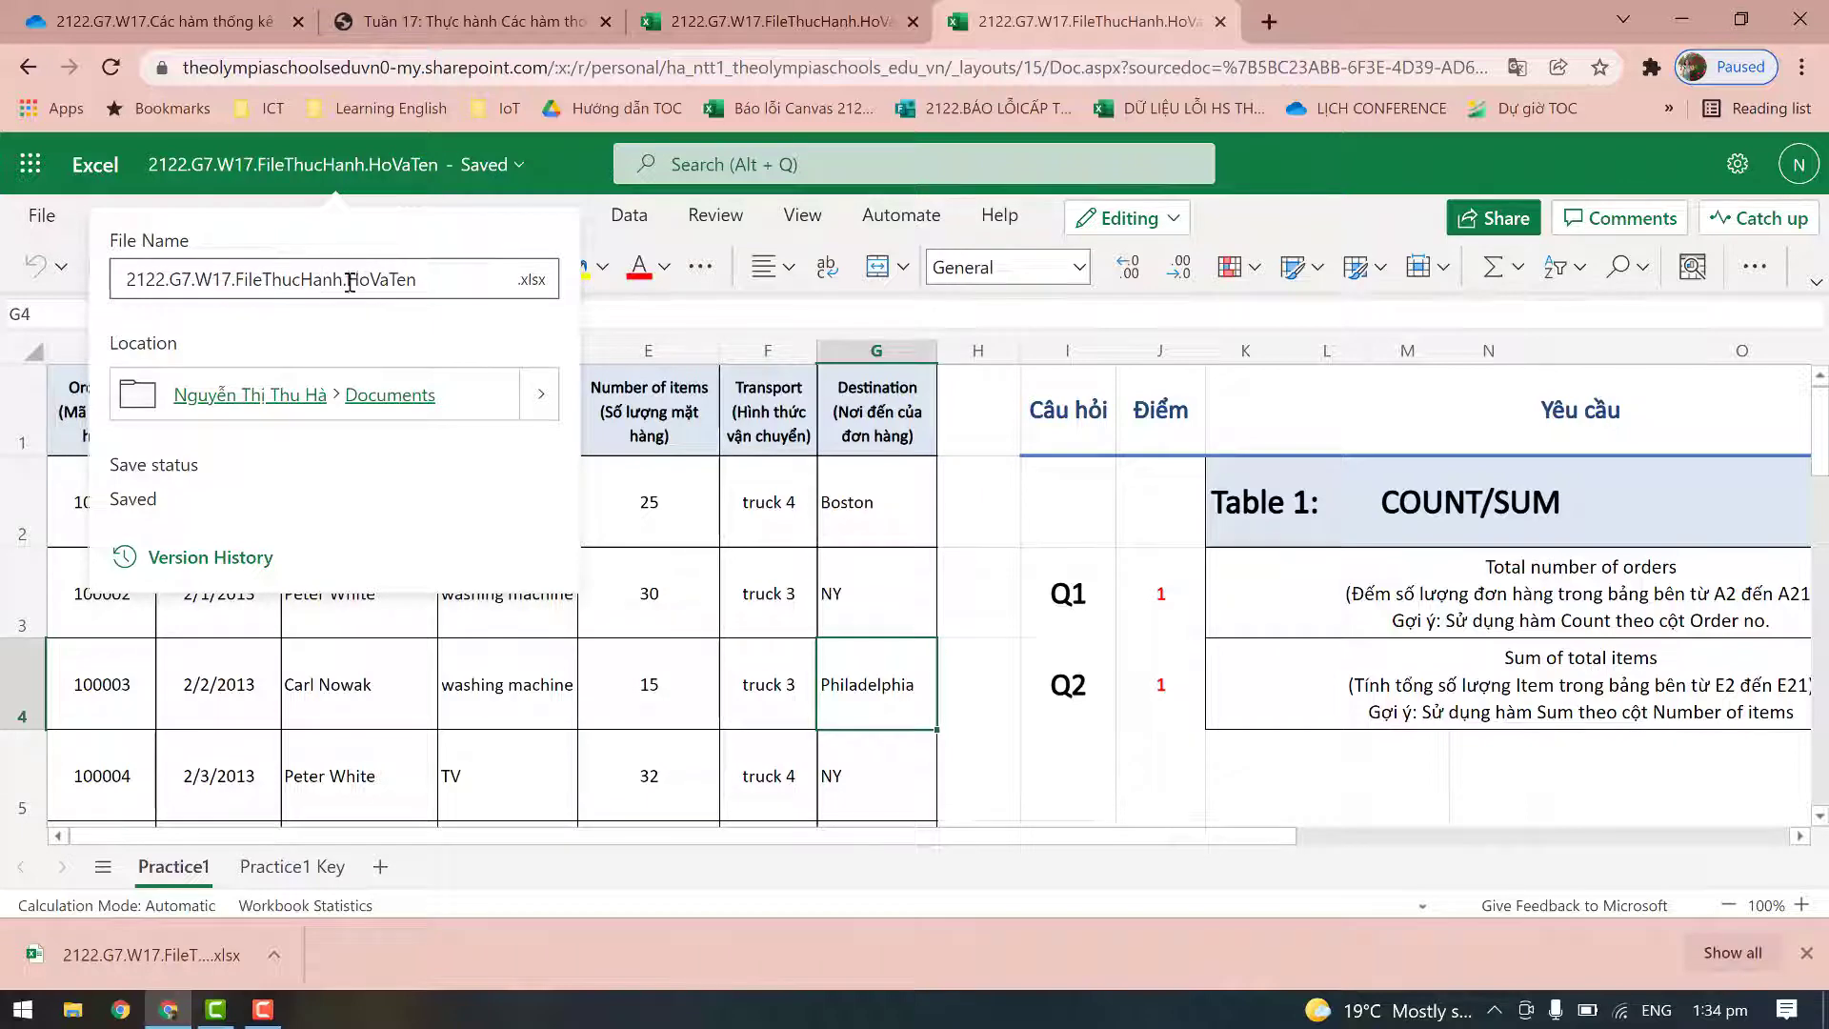
drag(349, 282, 489, 284)
text(Nguyê)
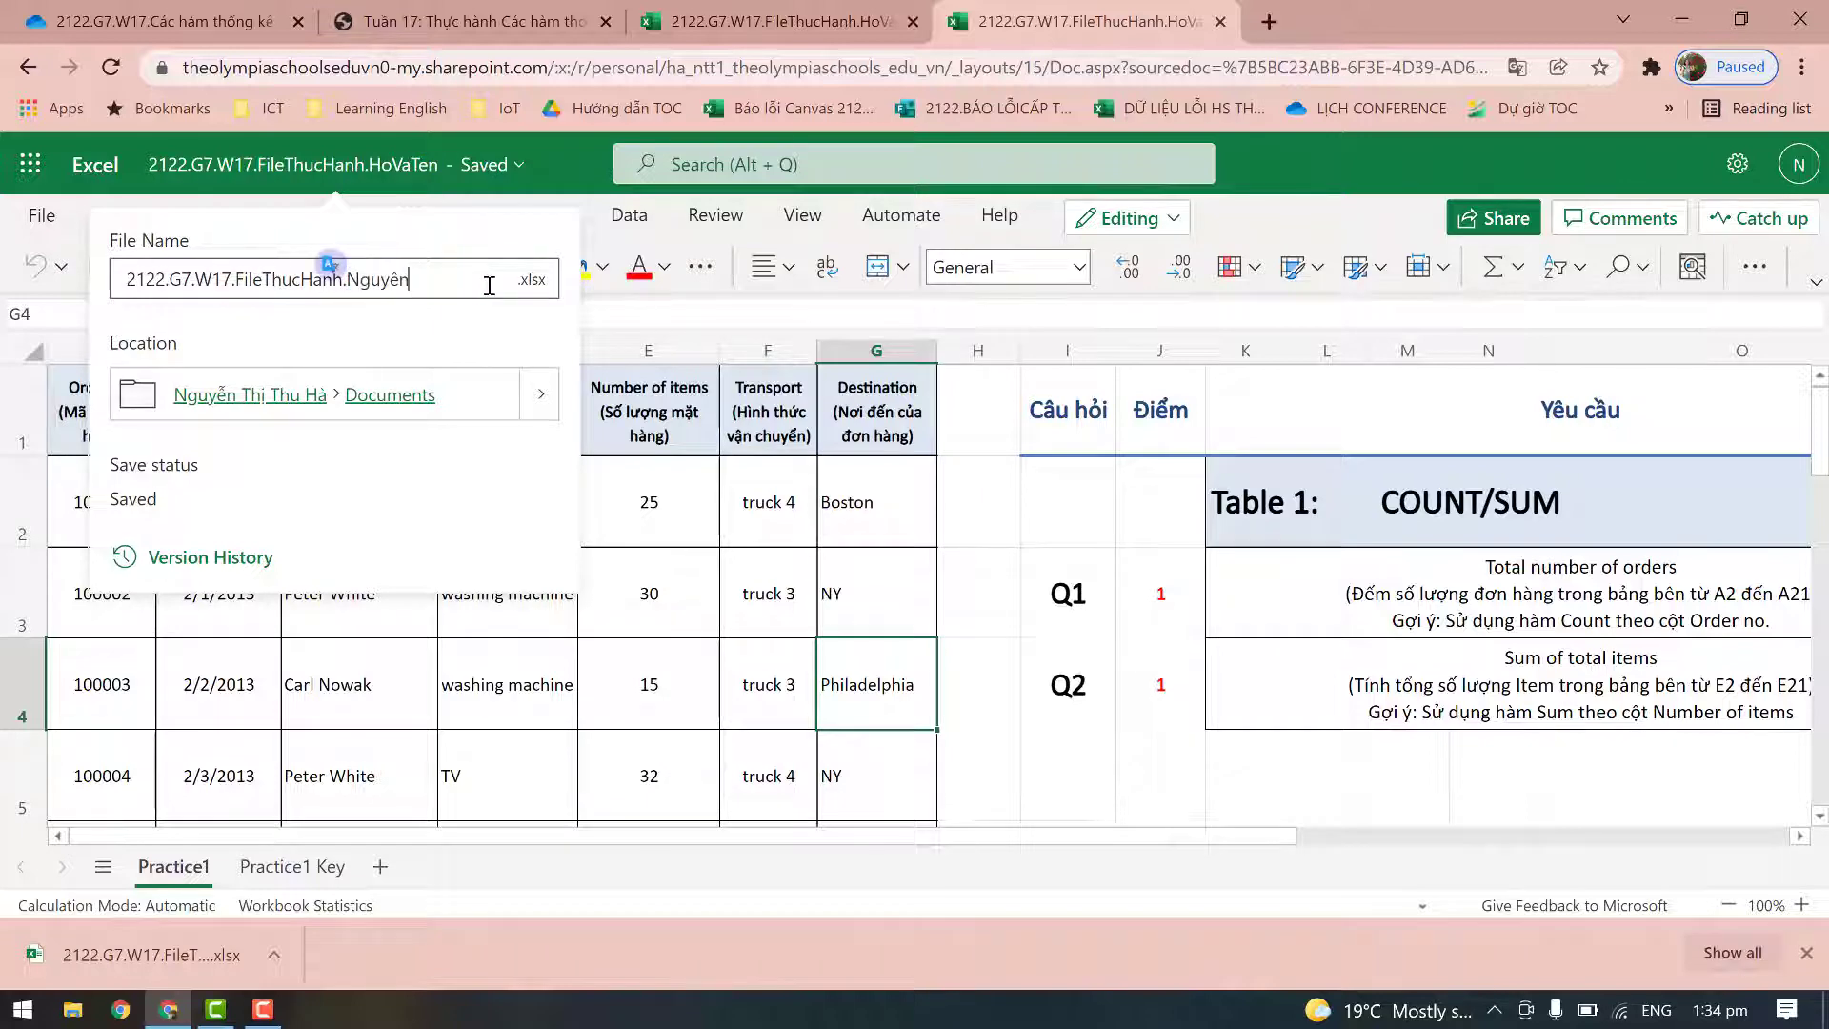
text(u Hà)
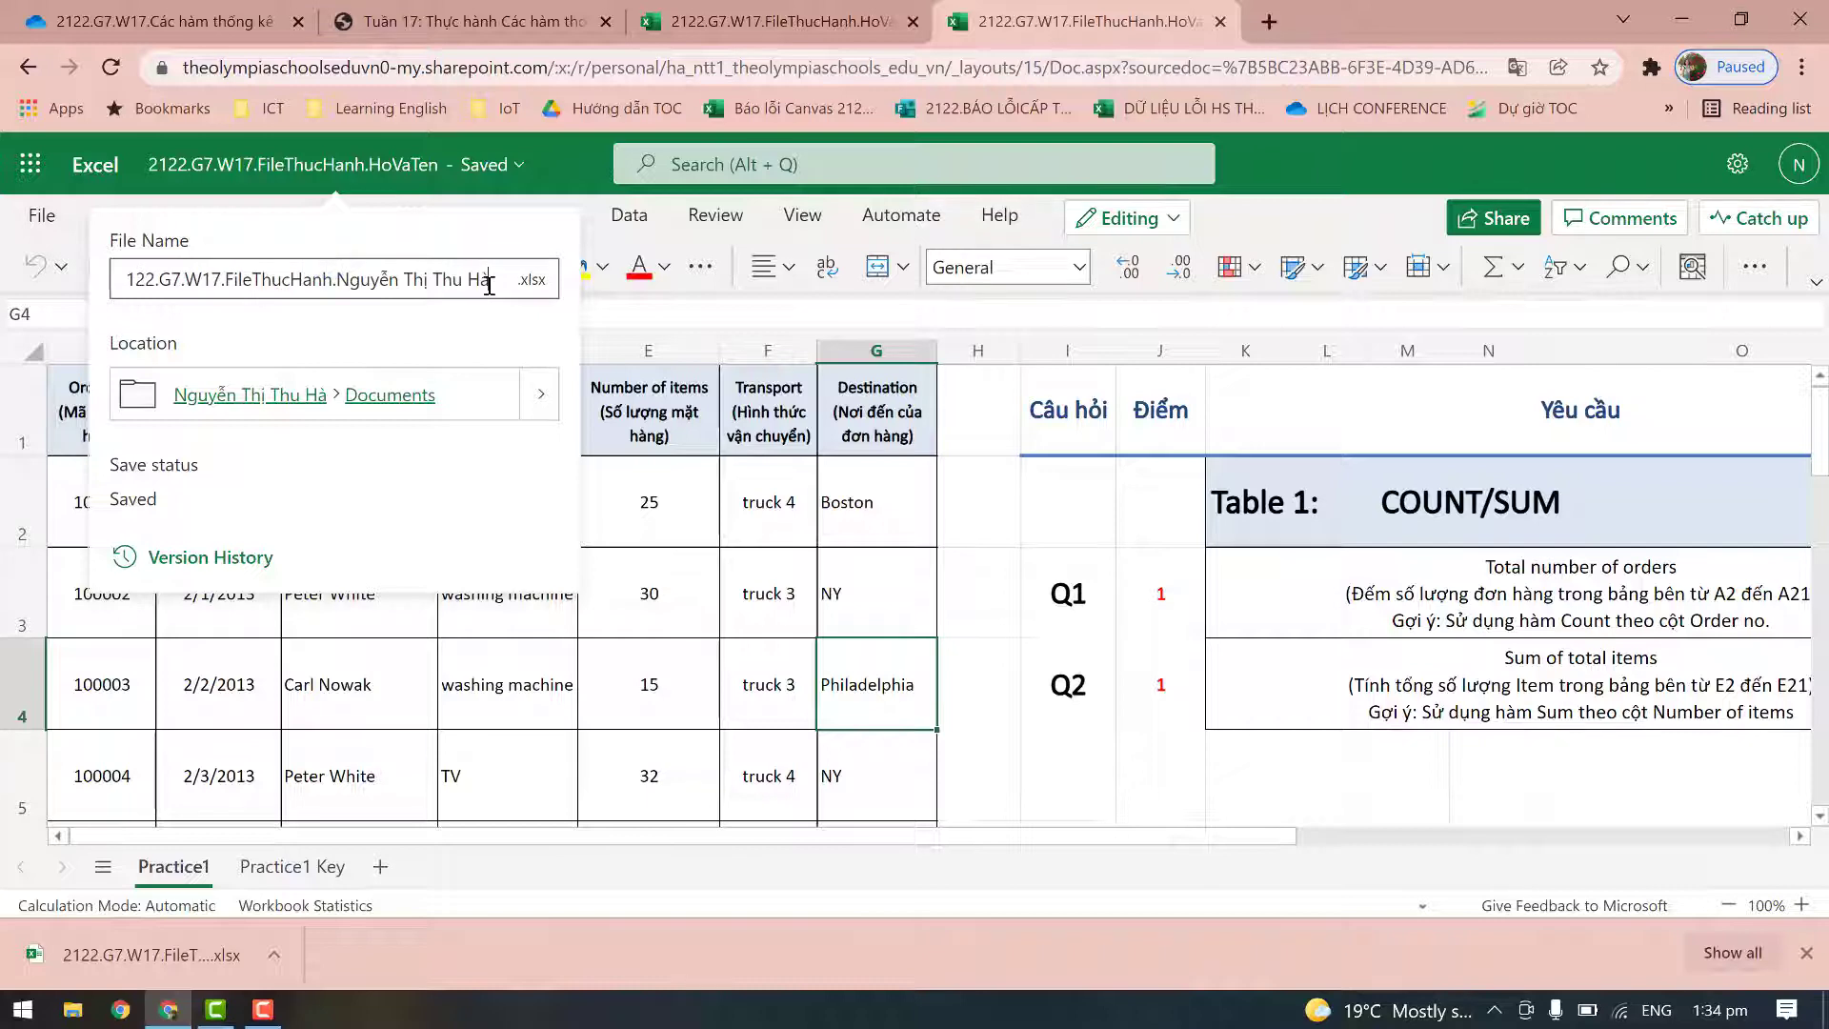
key(Return)
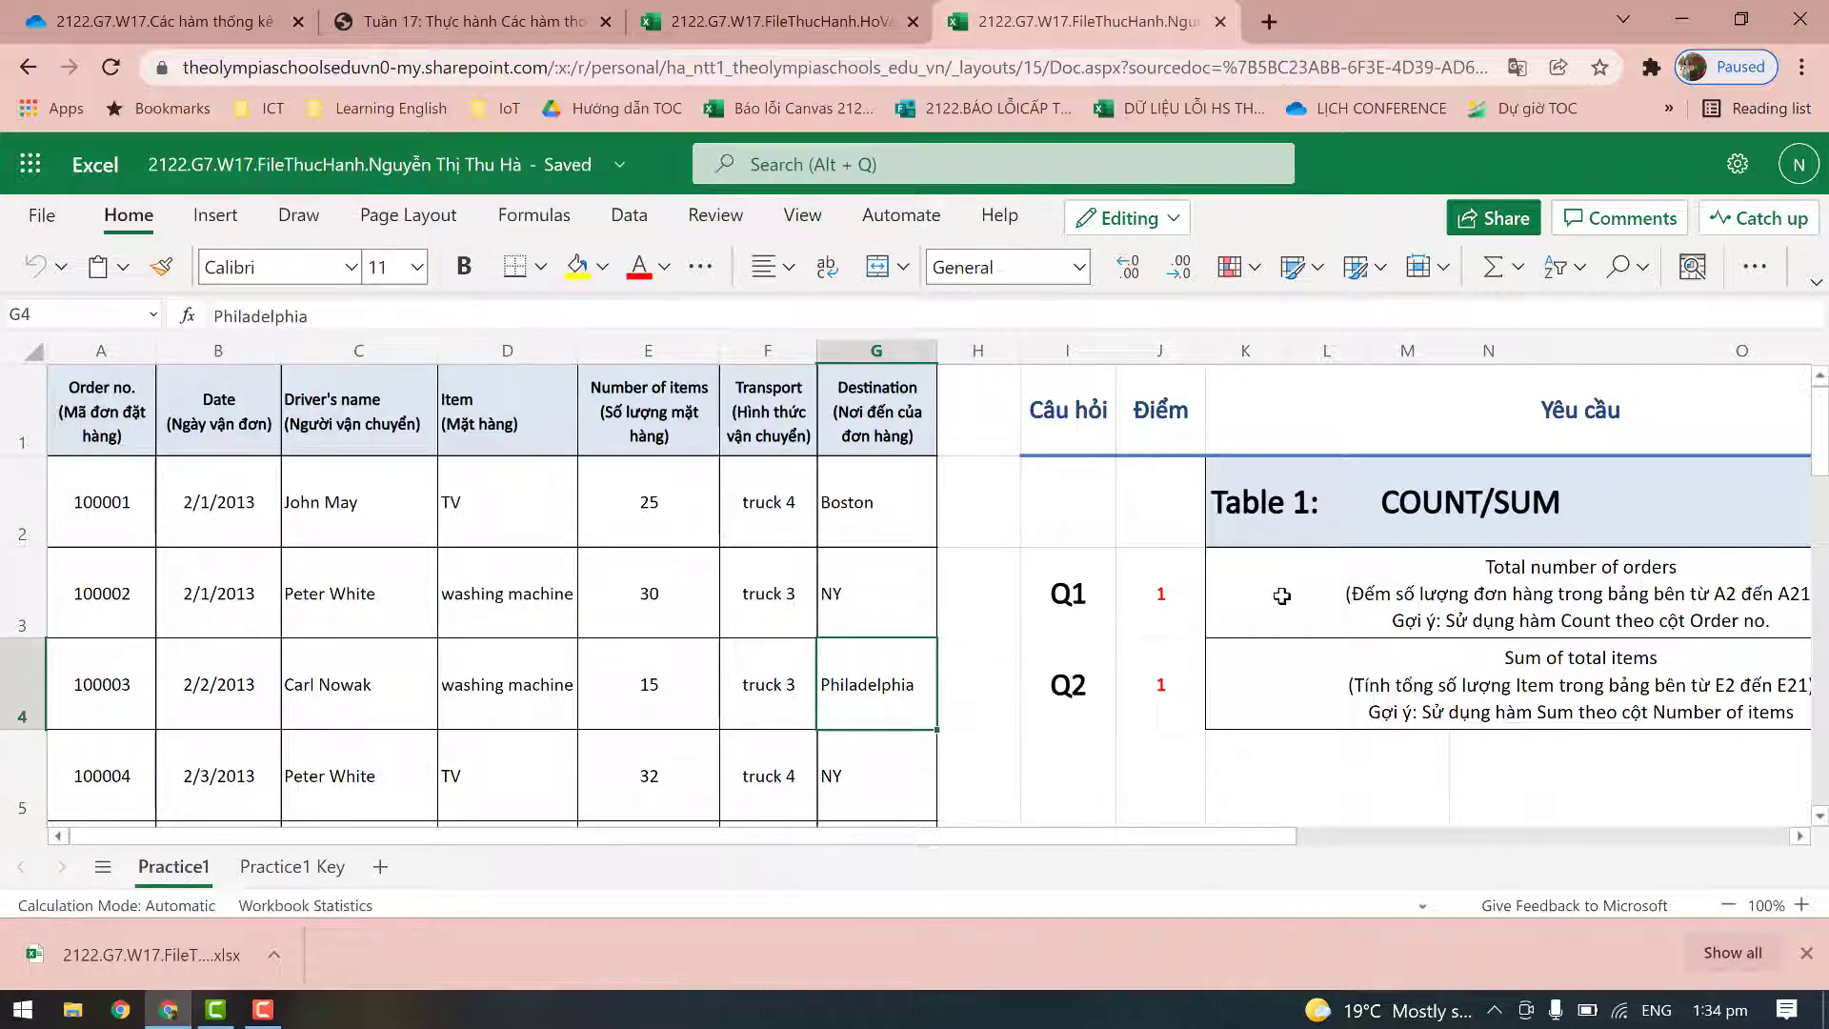
Locate the Q1 'Total number of orders' question and its answer cells in column P
click(1278, 601)
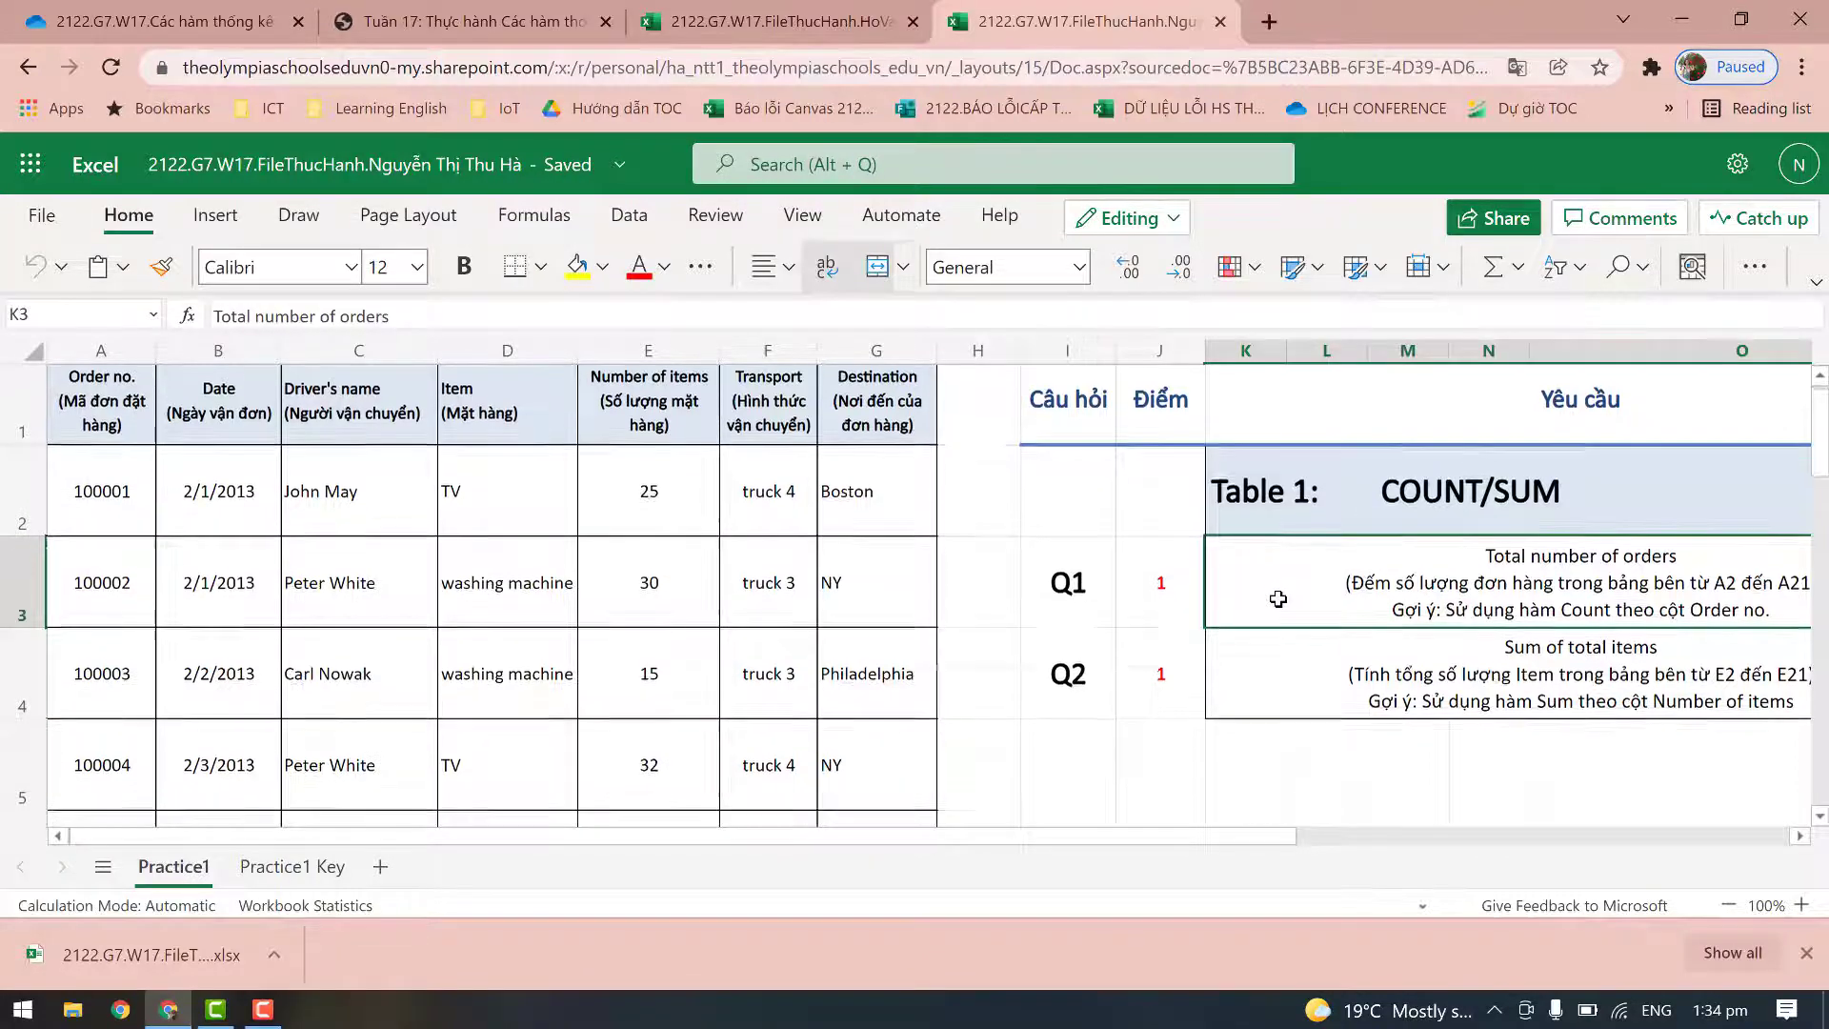
scroll(1279, 601, down, 3)
scroll(1279, 601, down, 2)
scroll(1279, 601, down, 2)
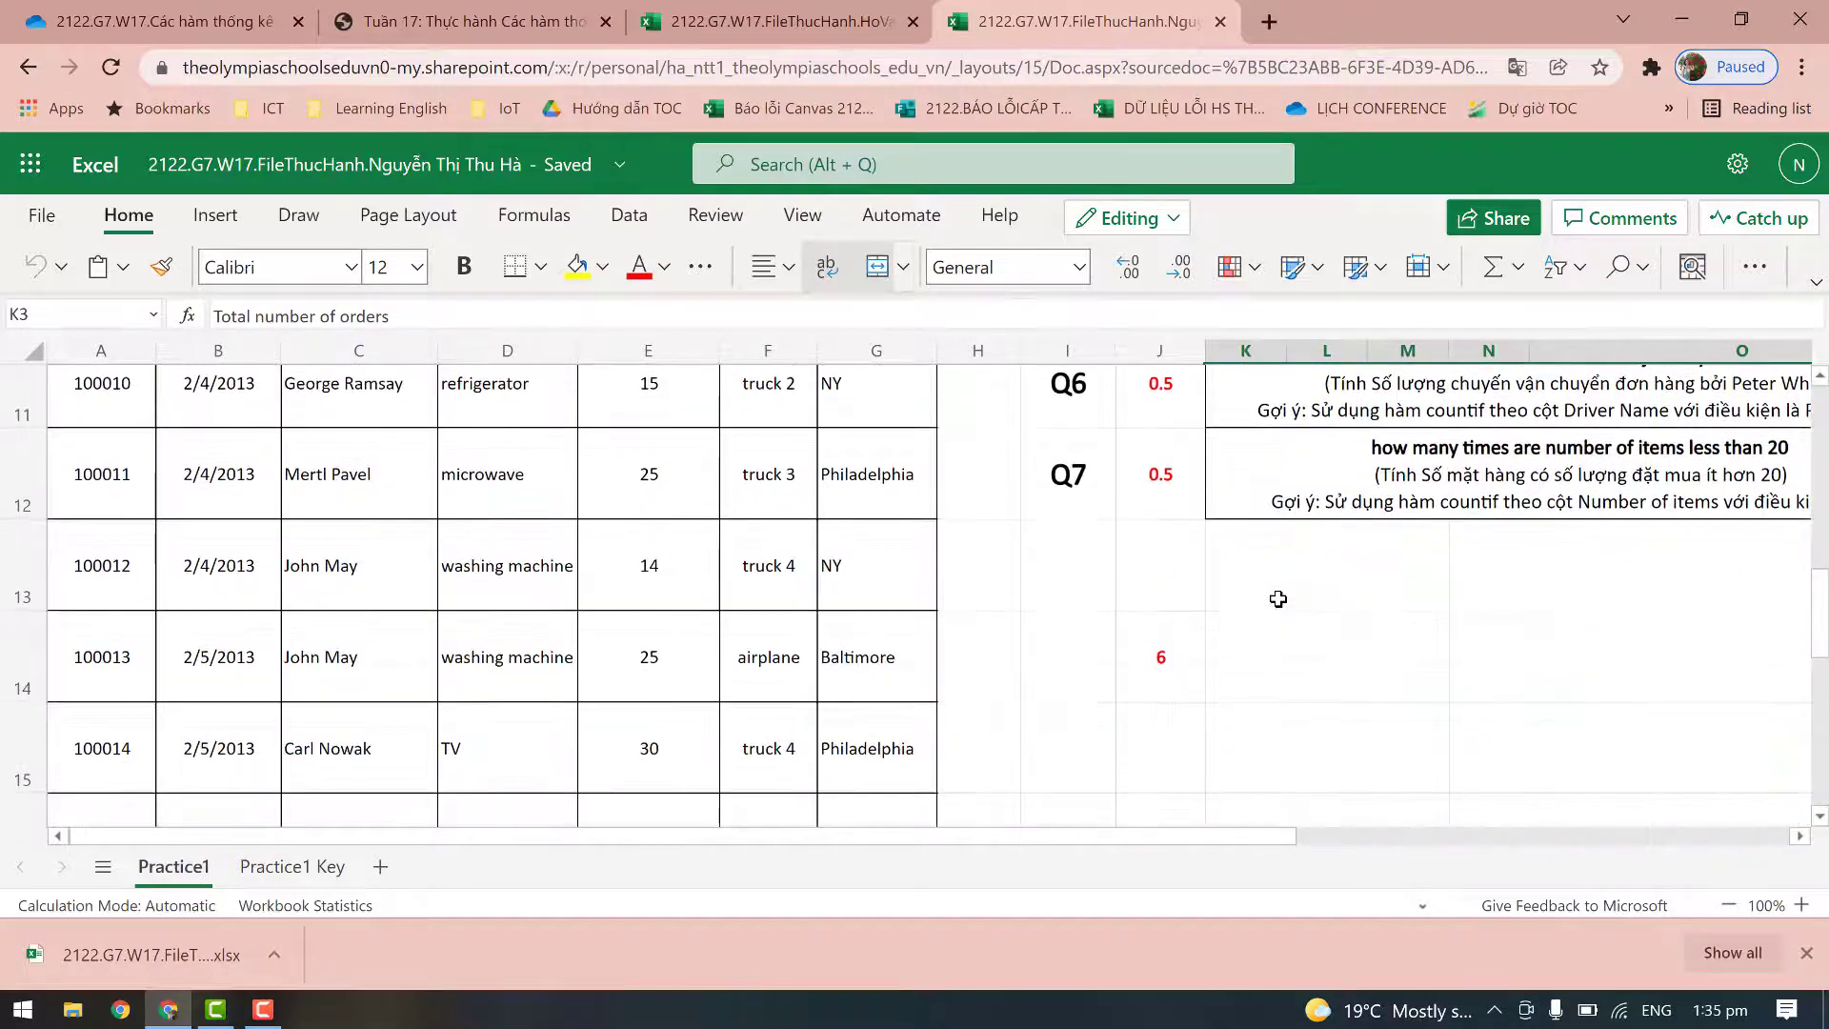
scroll(1278, 599, up, 3)
scroll(1279, 598, up, 4)
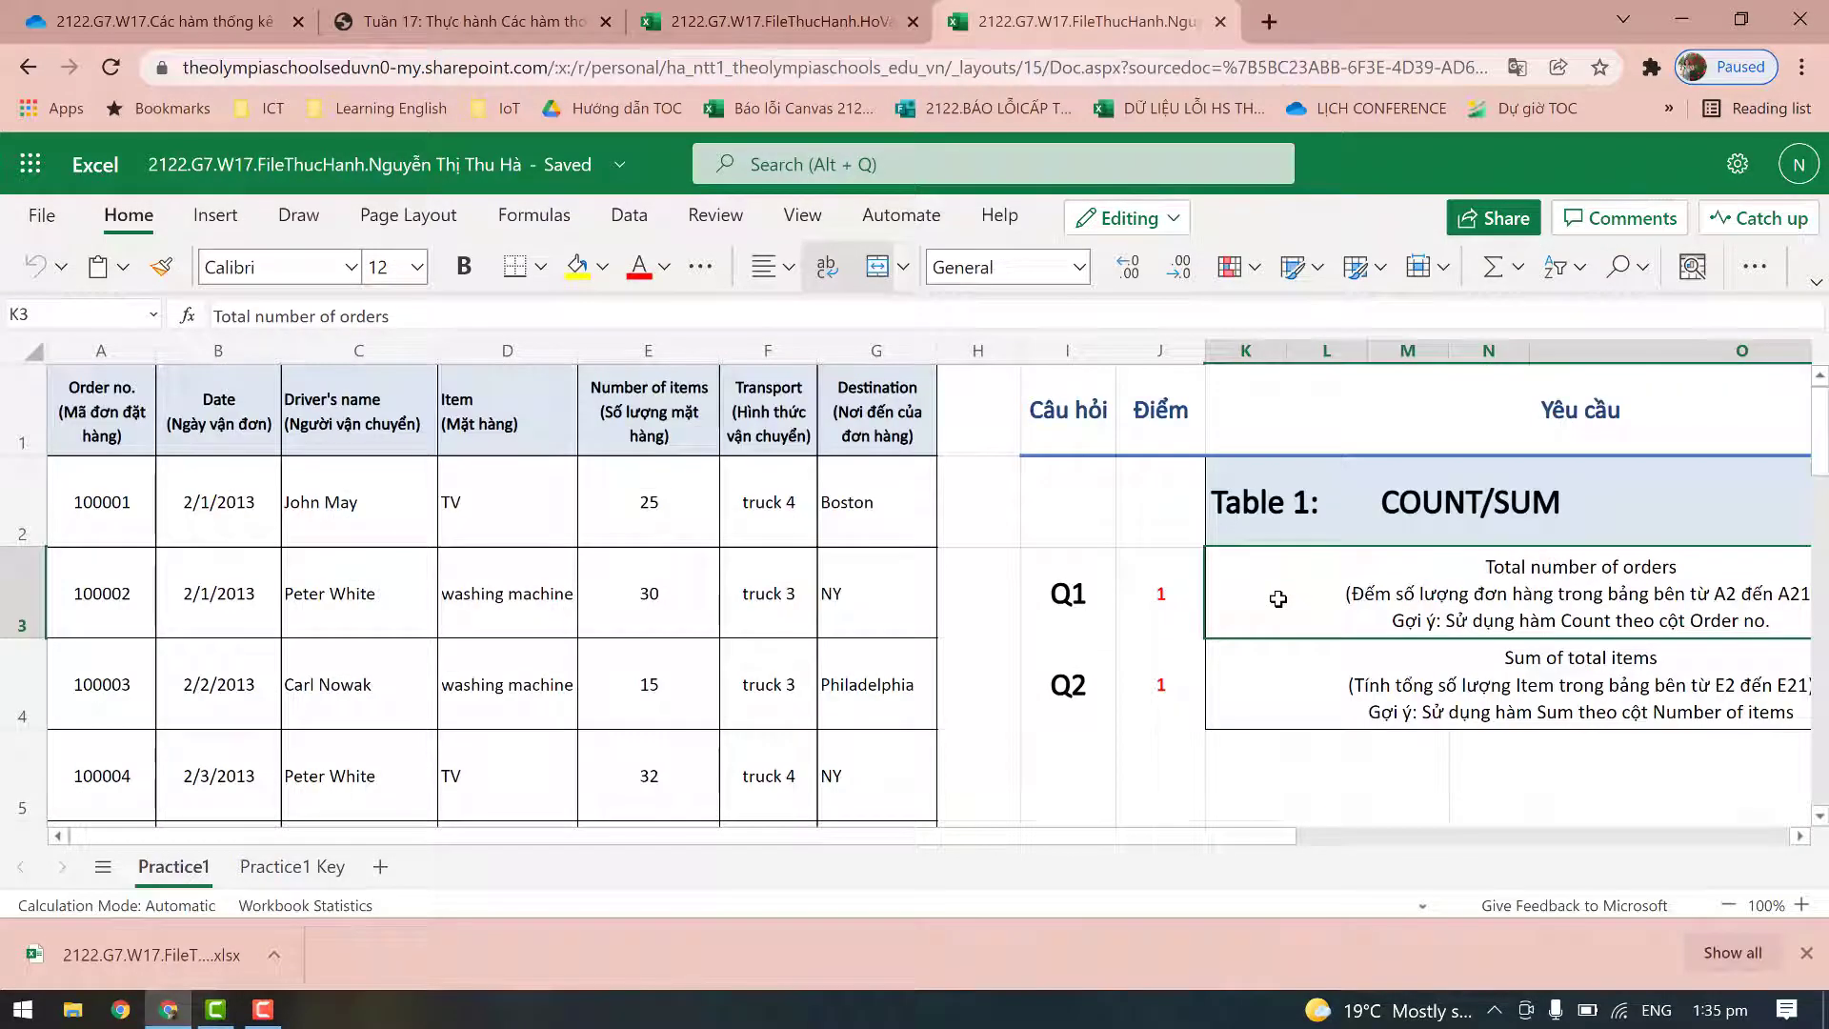
scroll(1279, 598, right, 1)
scroll(1279, 598, right, 1)
scroll(1279, 598, right, 1)
scroll(1279, 598, right, 1)
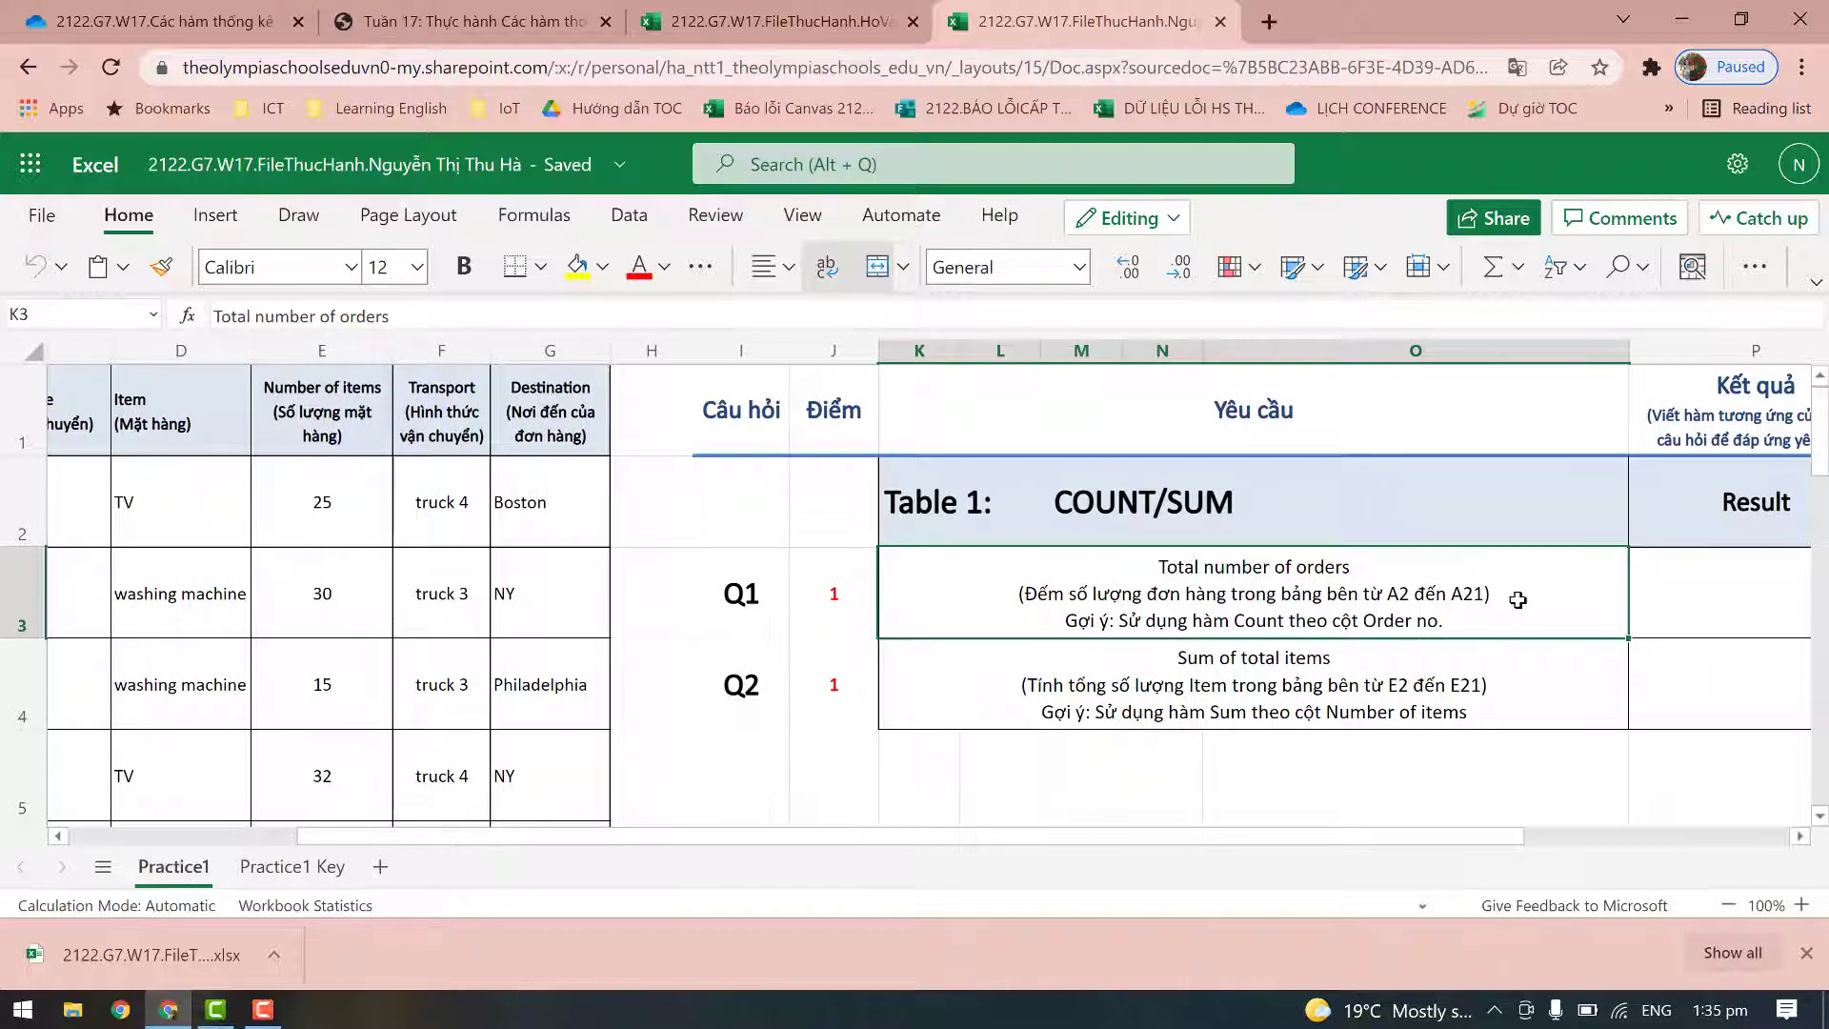
scroll(1618, 605, right, 1)
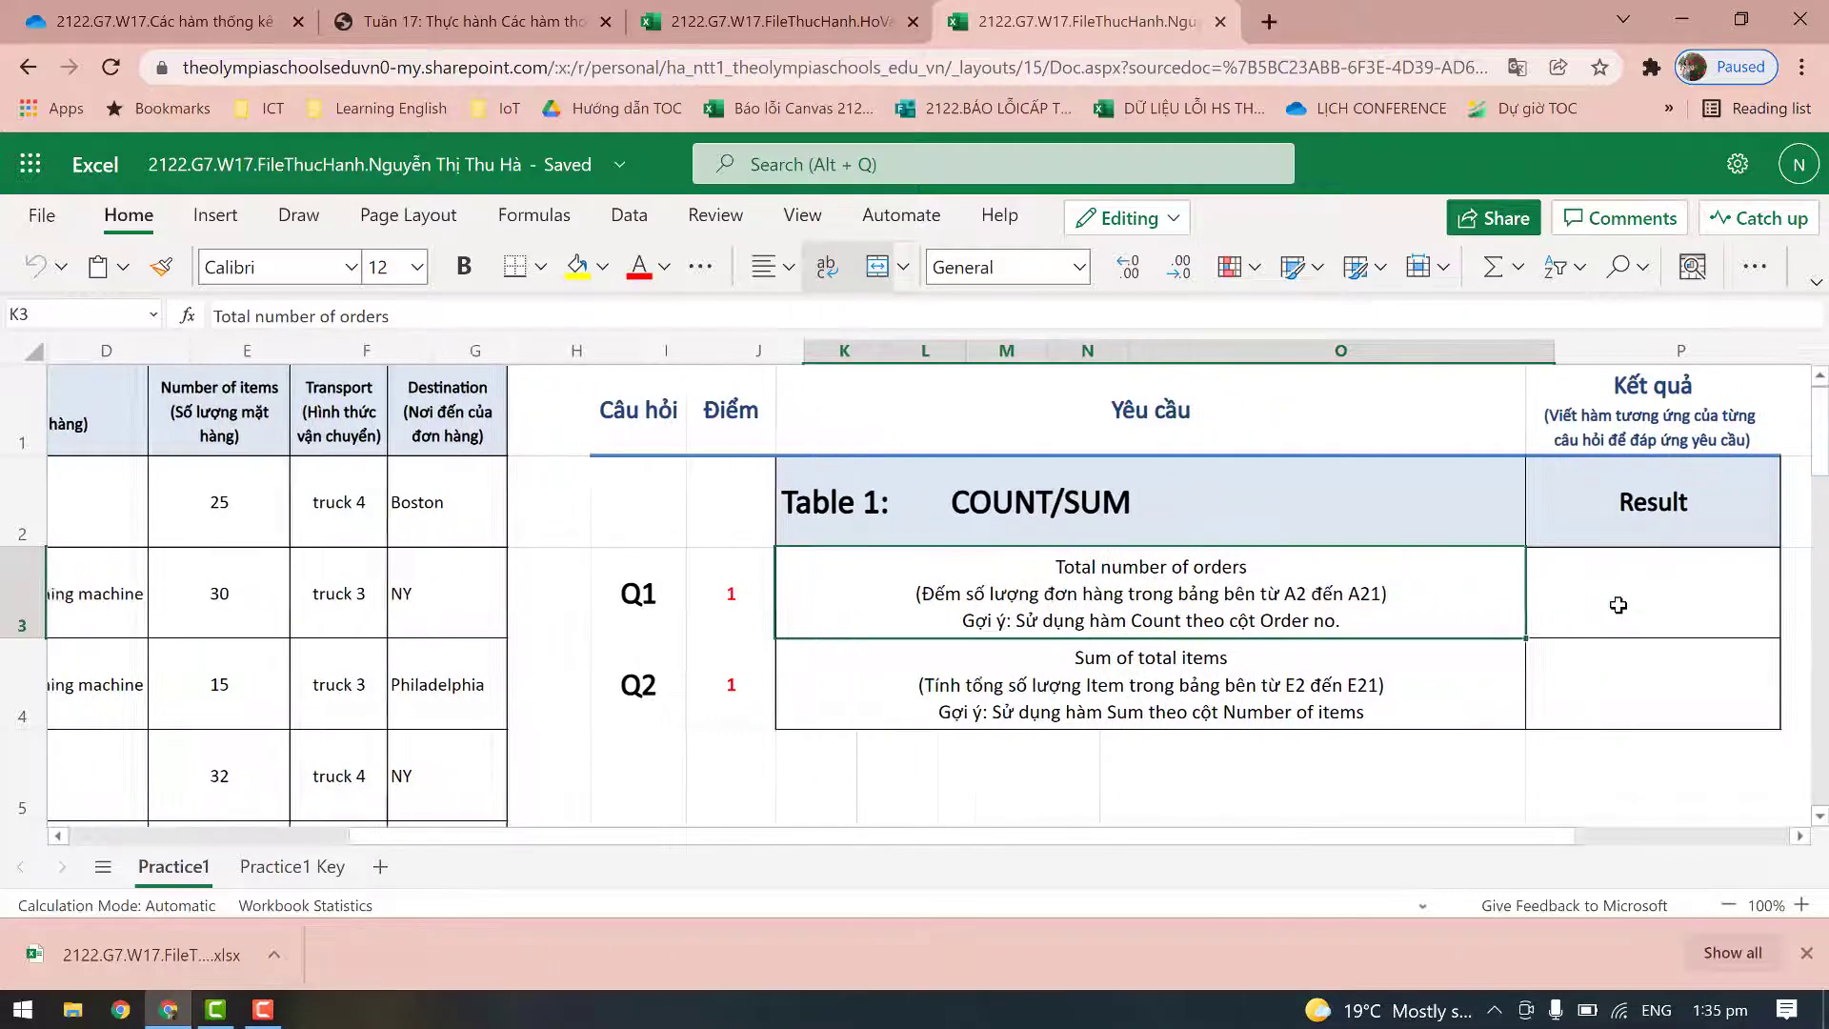
Enter =COUNT(A2:A21) in P3, giving 20 orders
click(1607, 593)
text(=)
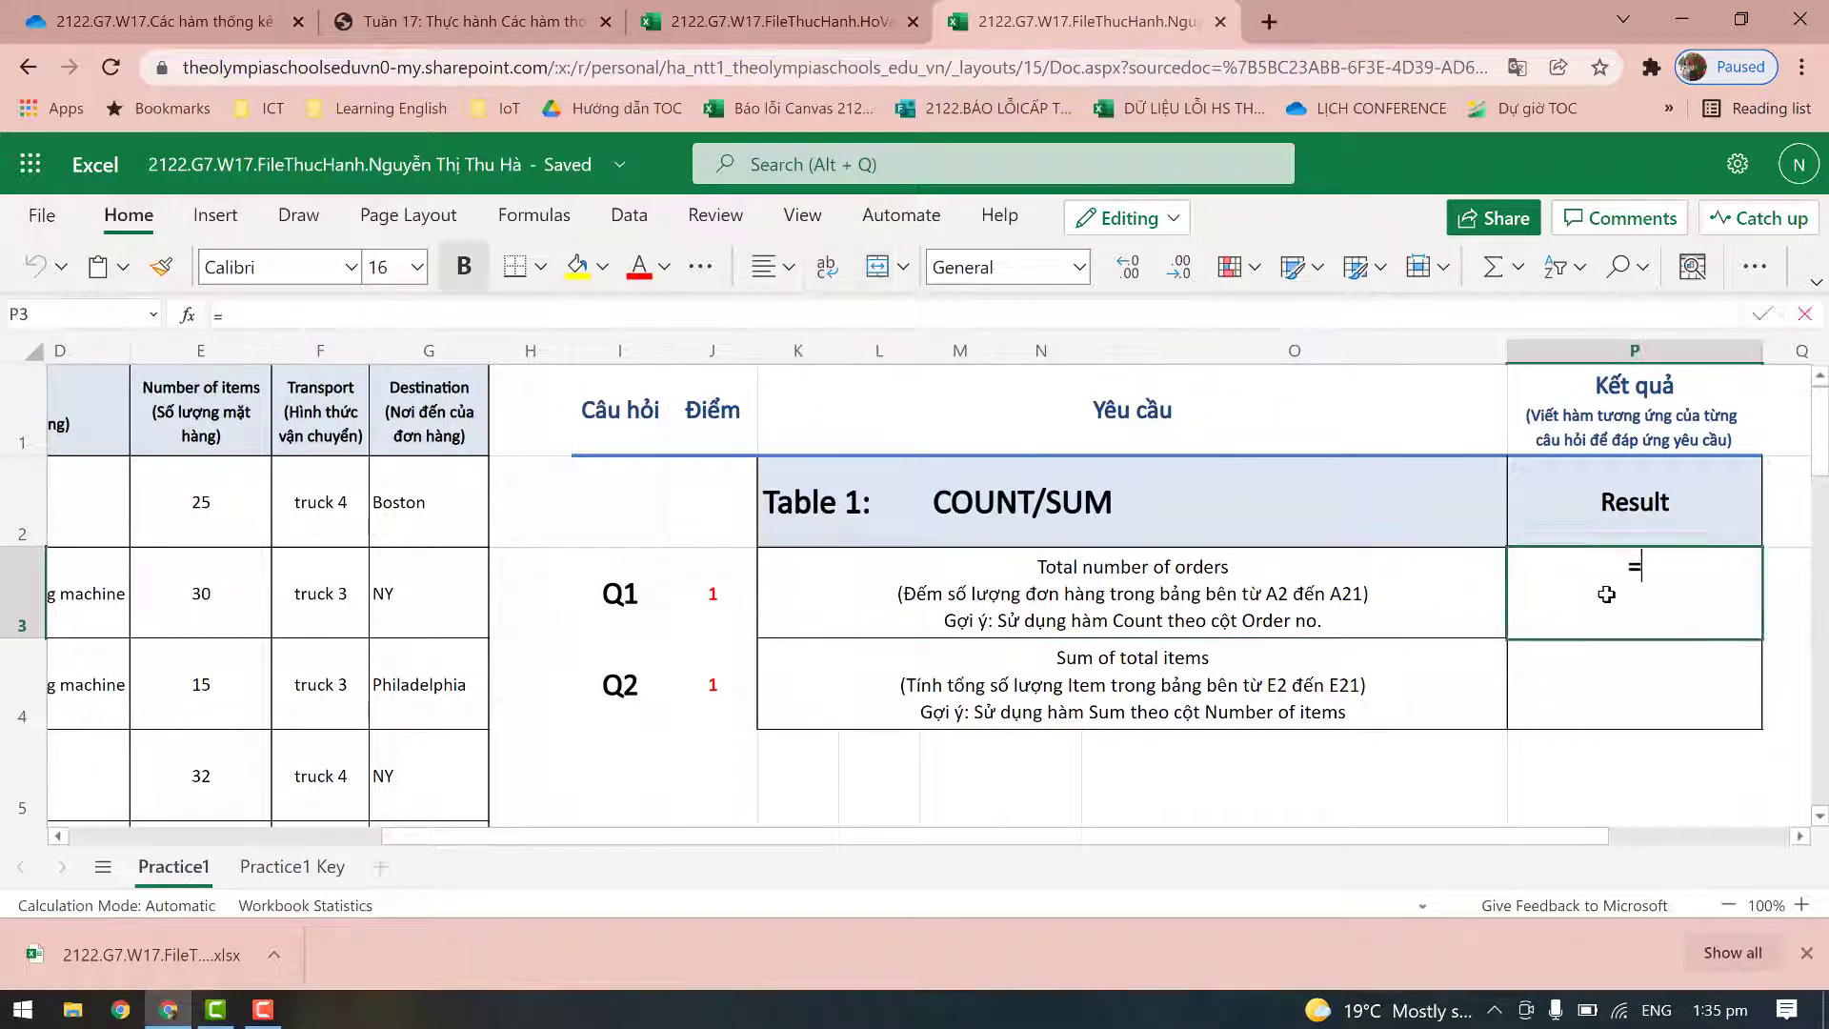
text(COUNT()
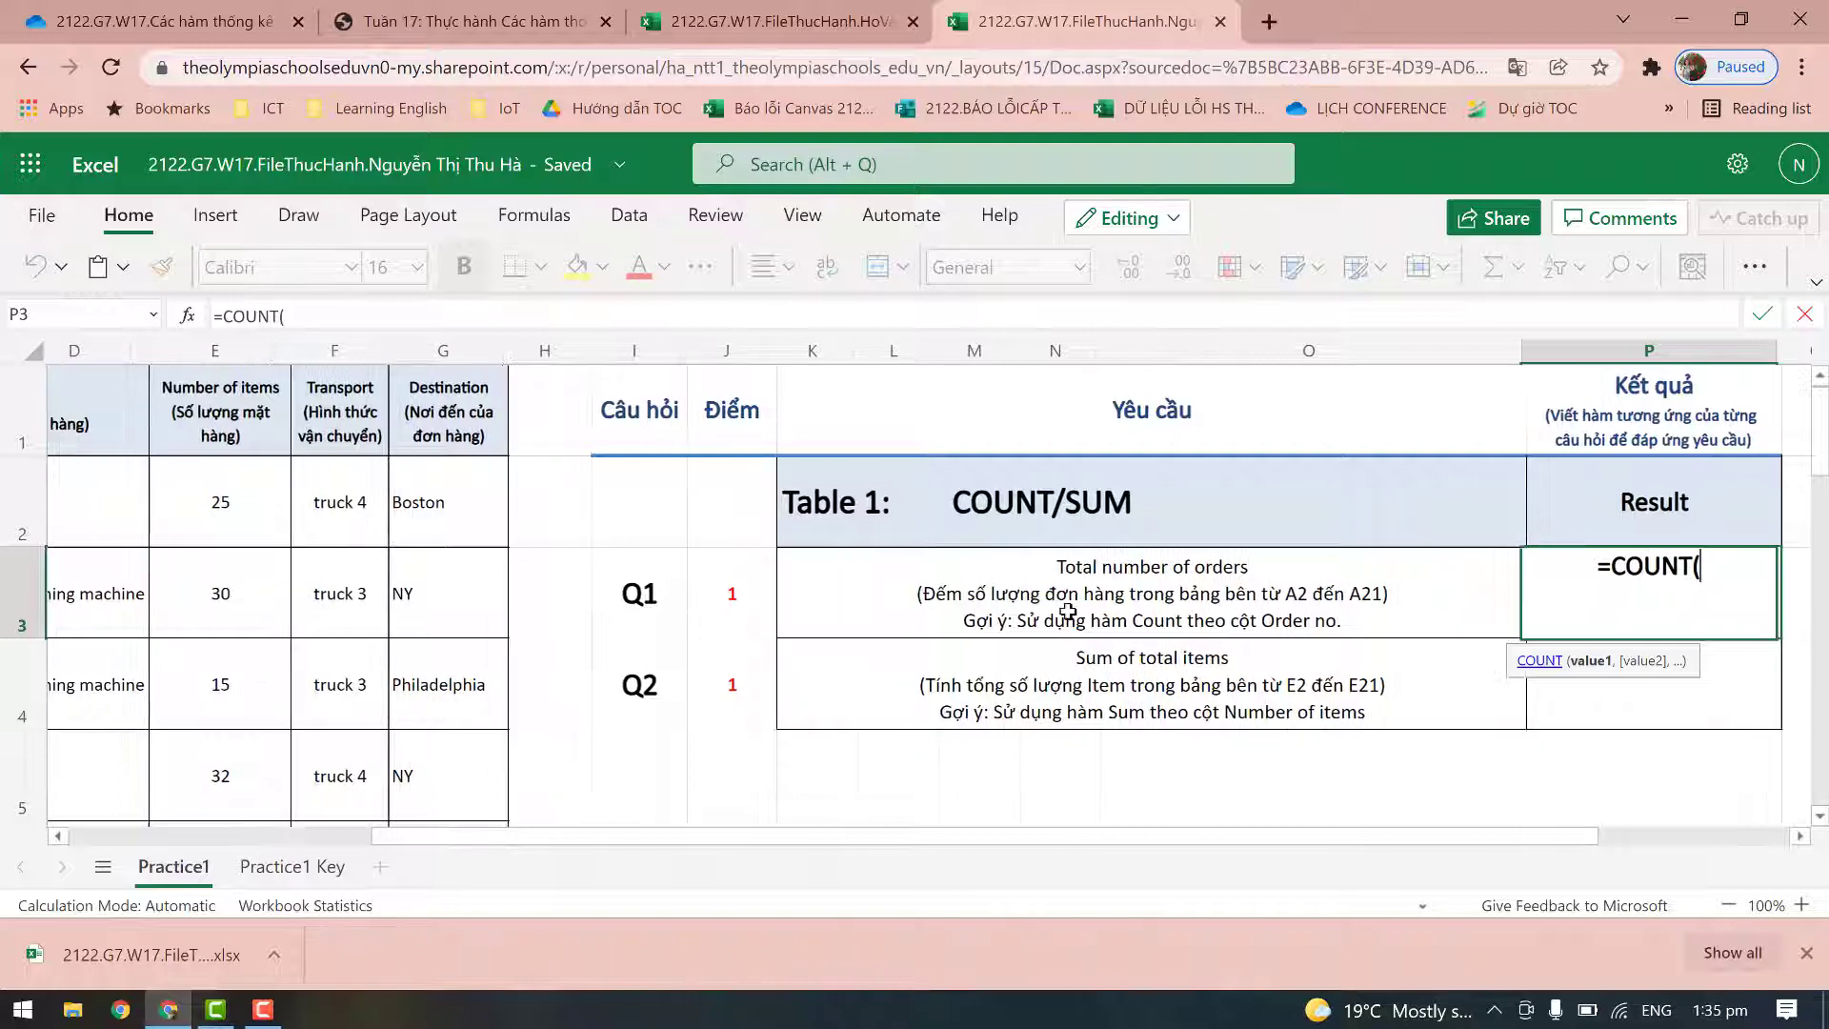
scroll(290, 473, left, 5)
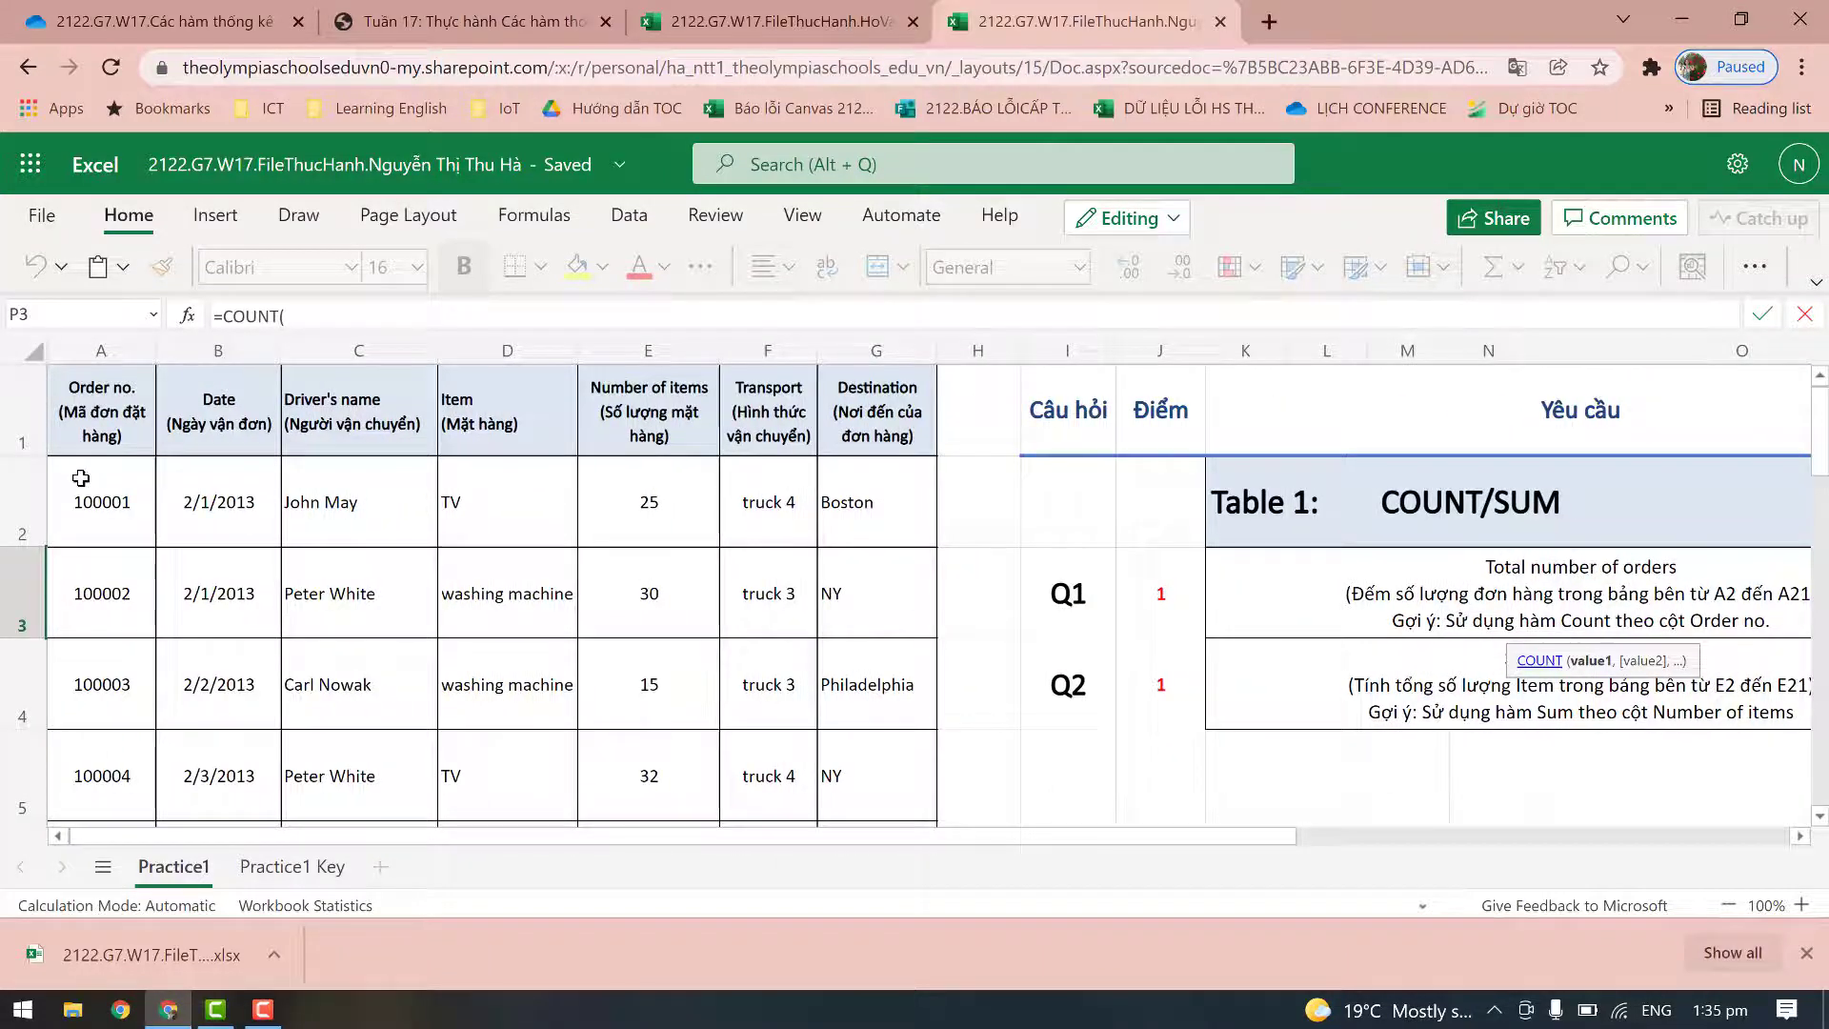
mouse_move(89, 482)
mouse_down()
mouse_move(81, 889)
mouse_move(103, 762)
mouse_up()
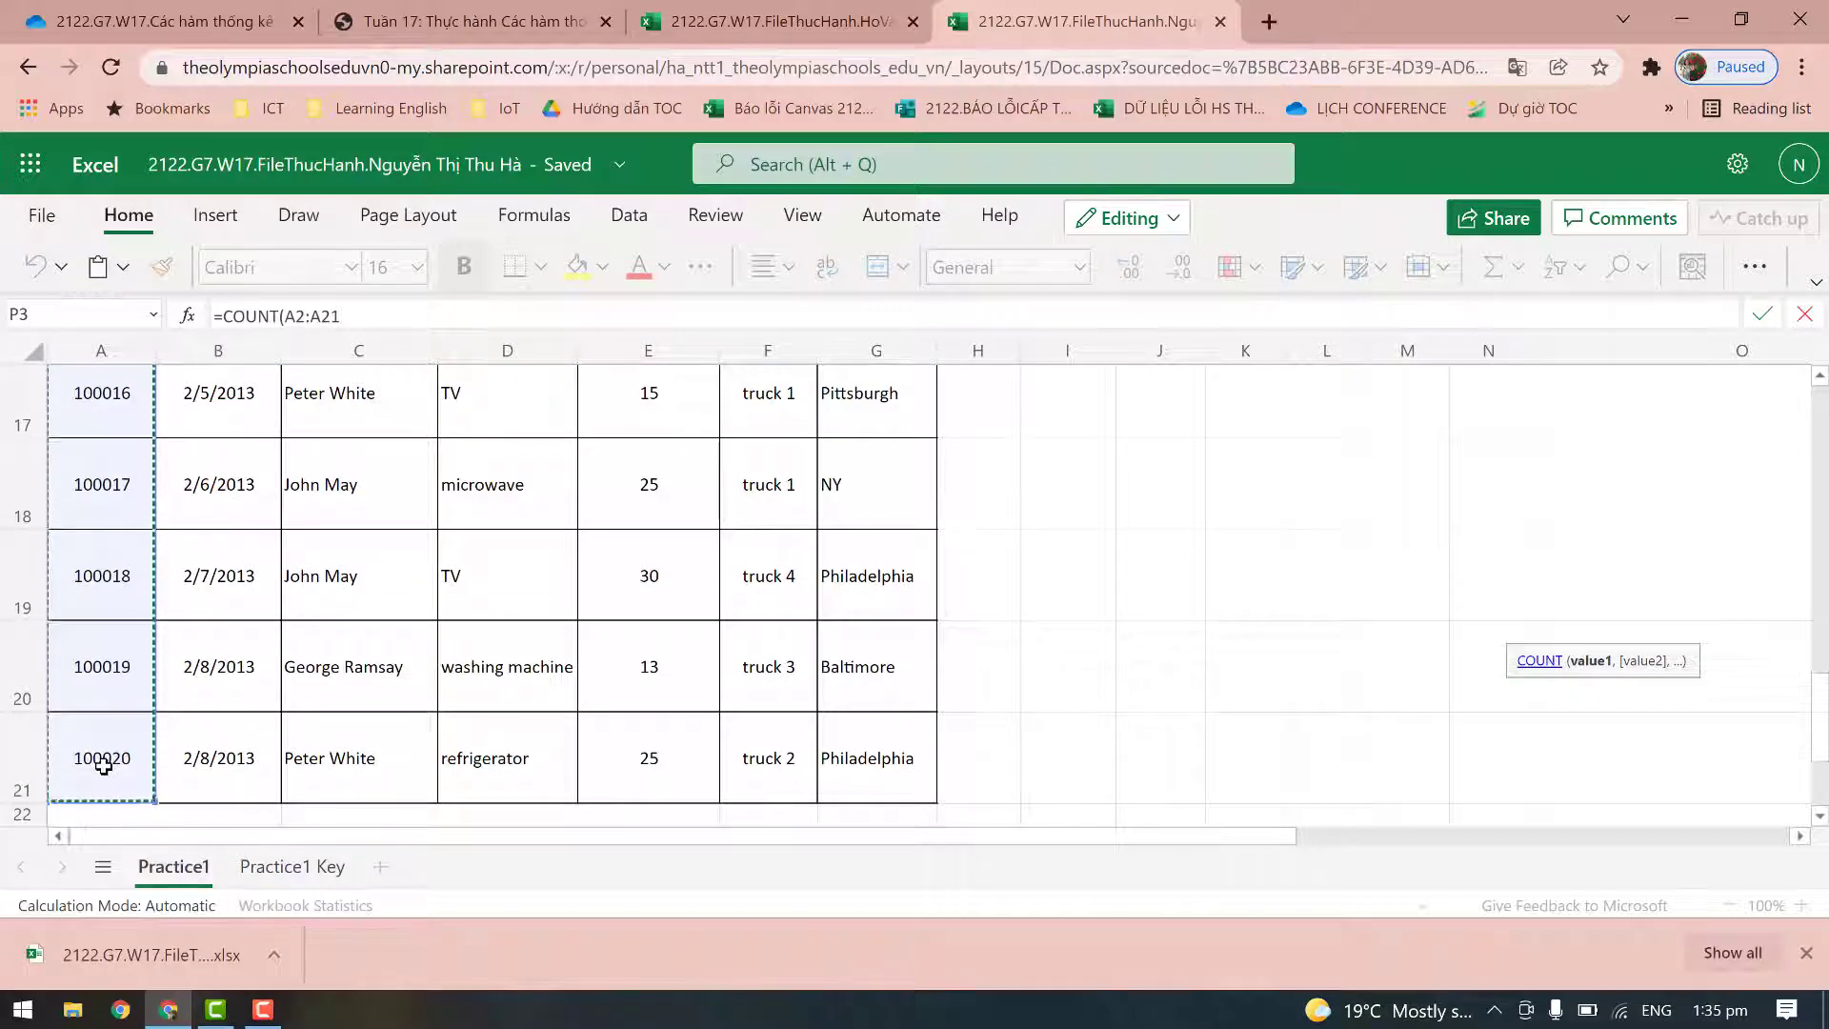
scroll(103, 762, up, 2)
scroll(103, 760, up, 3)
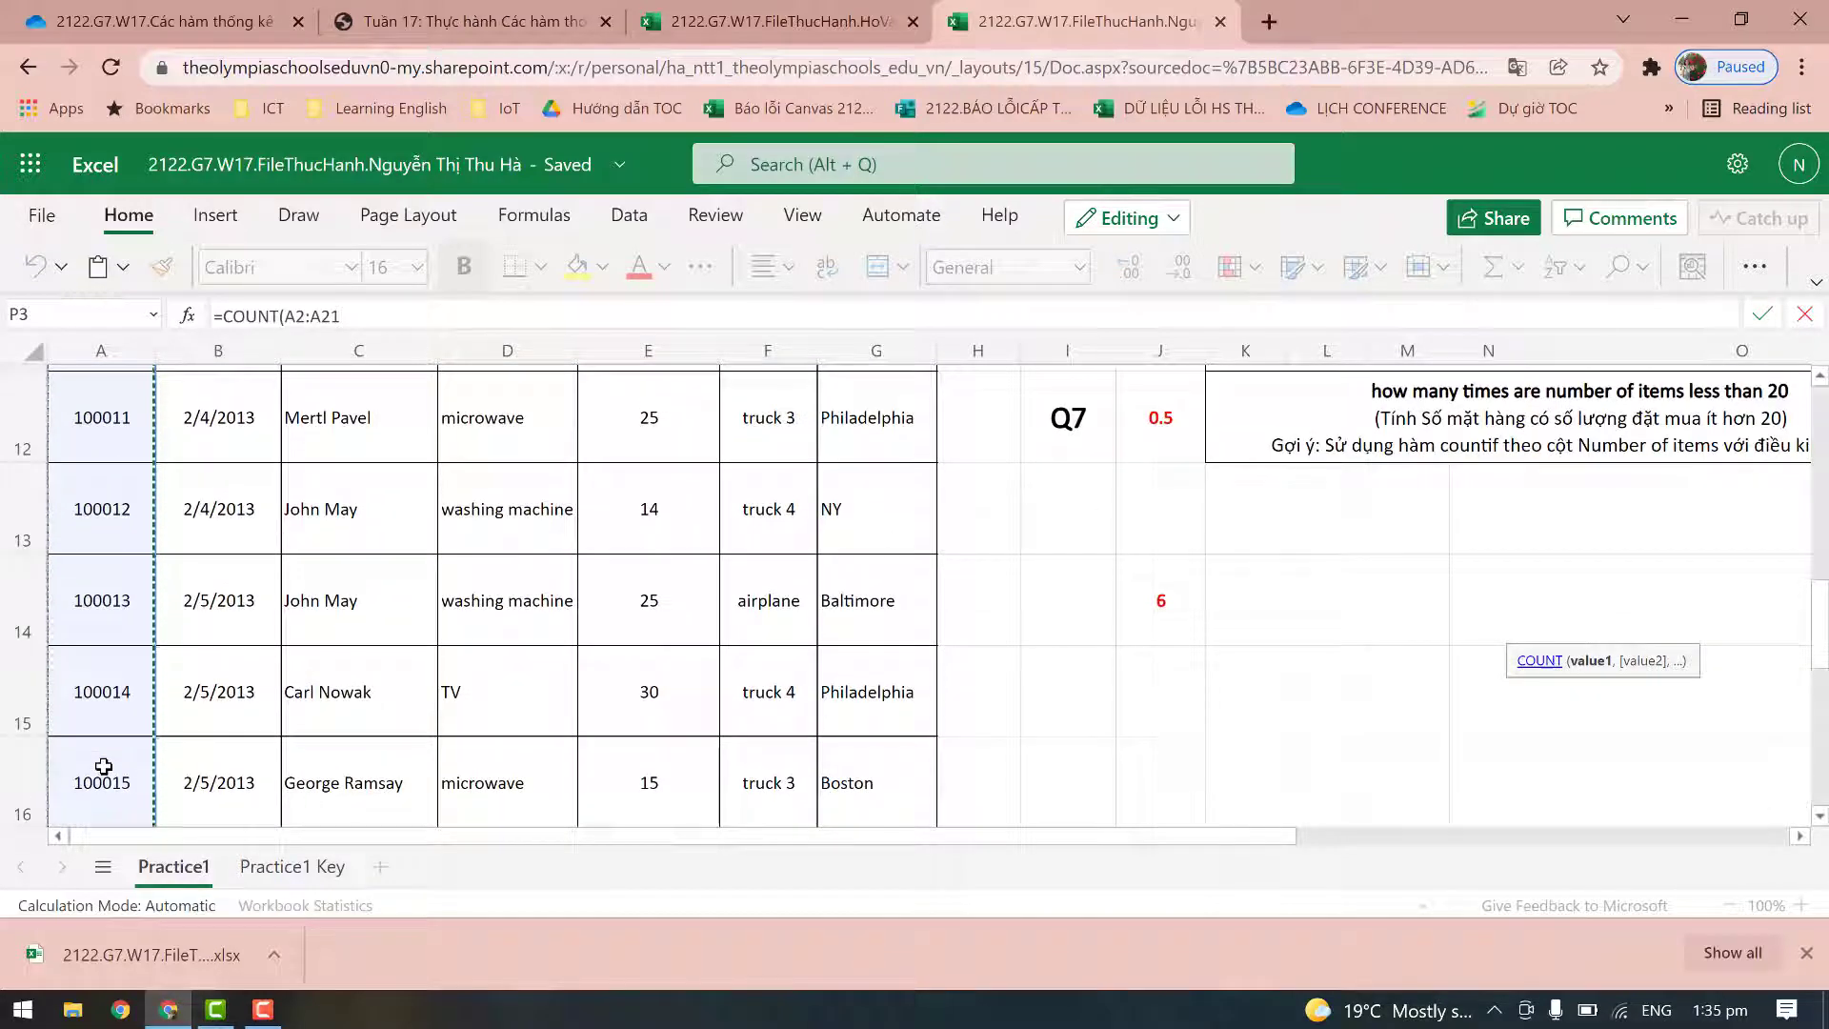
click(362, 316)
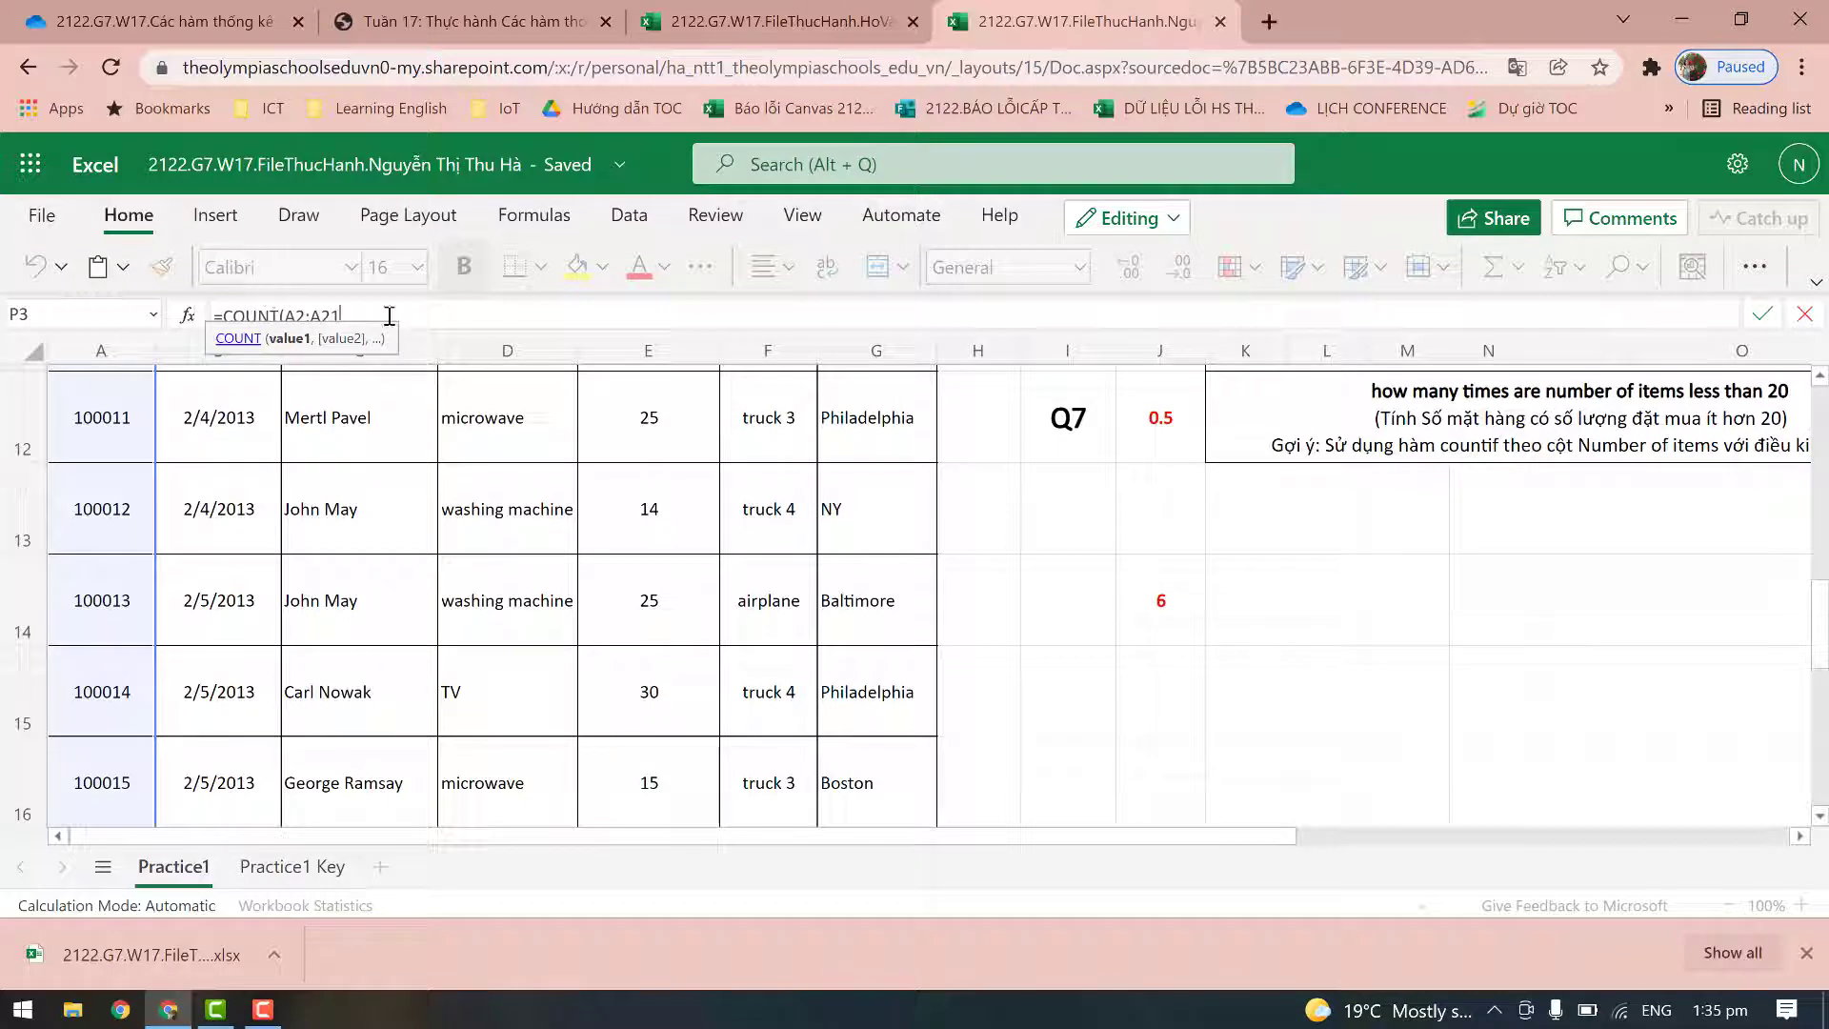
text(,)
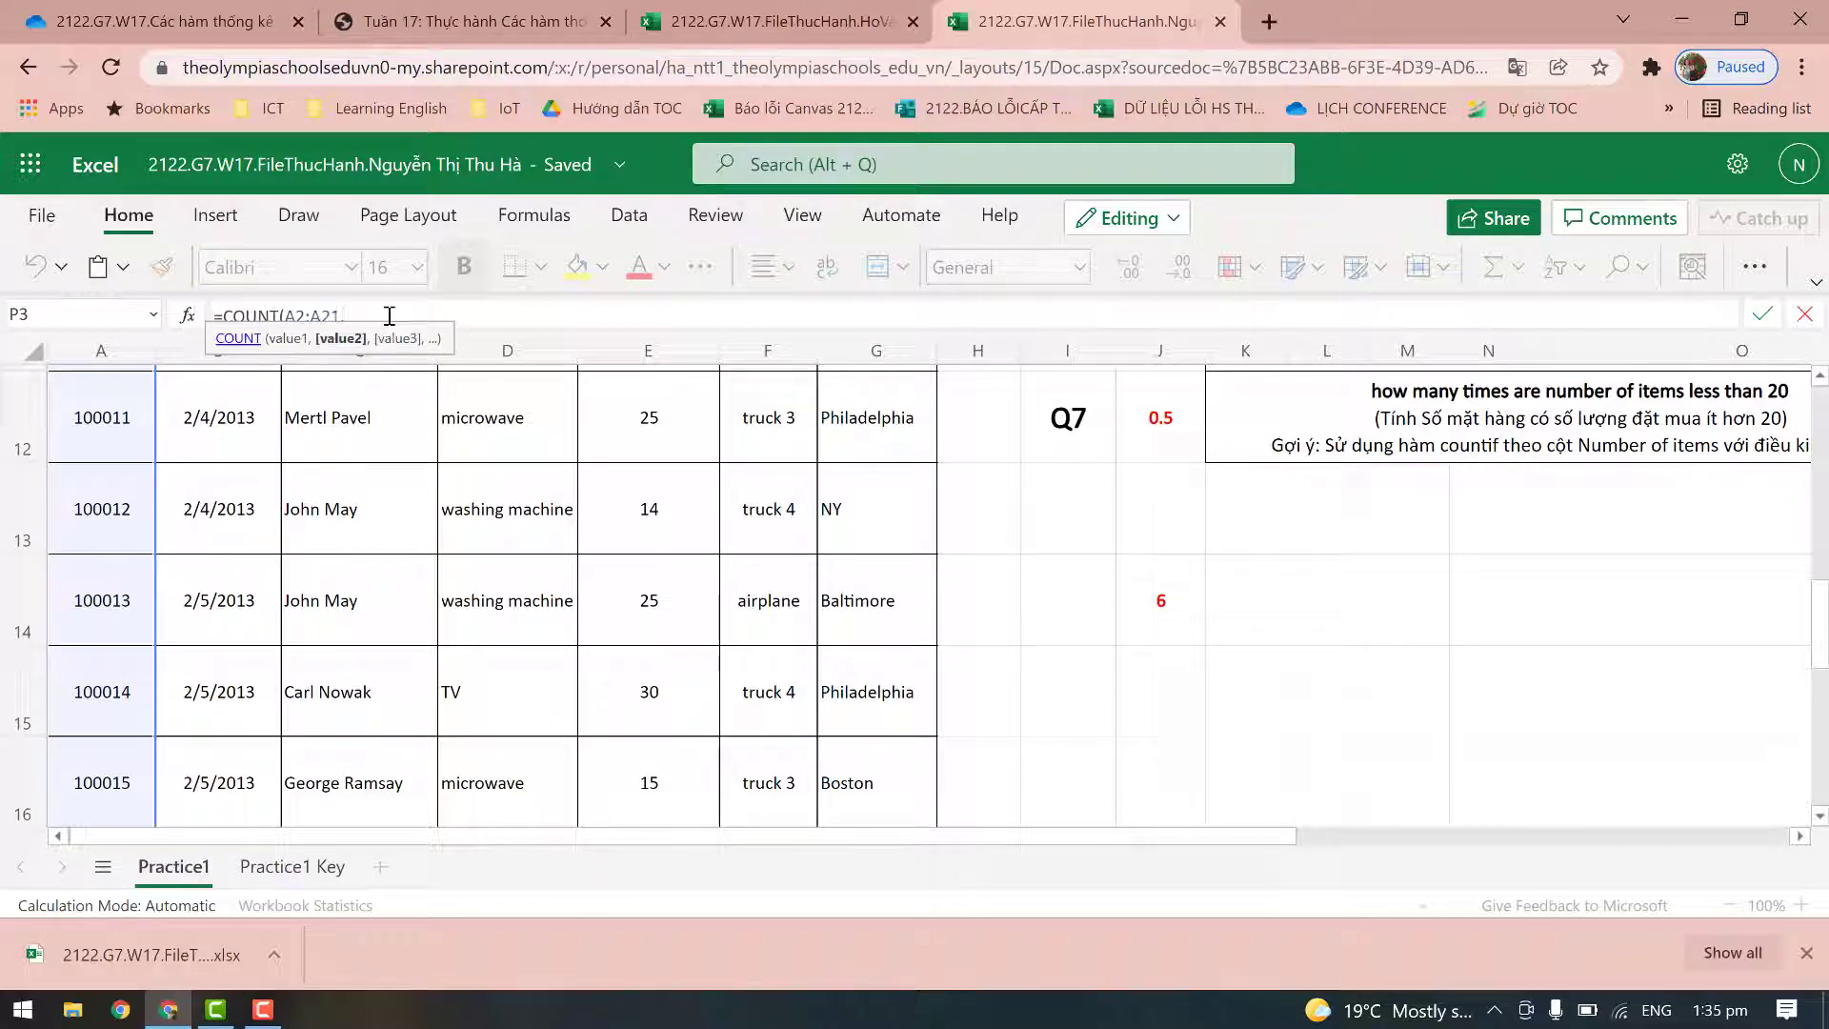
key(BackSpace)
text())
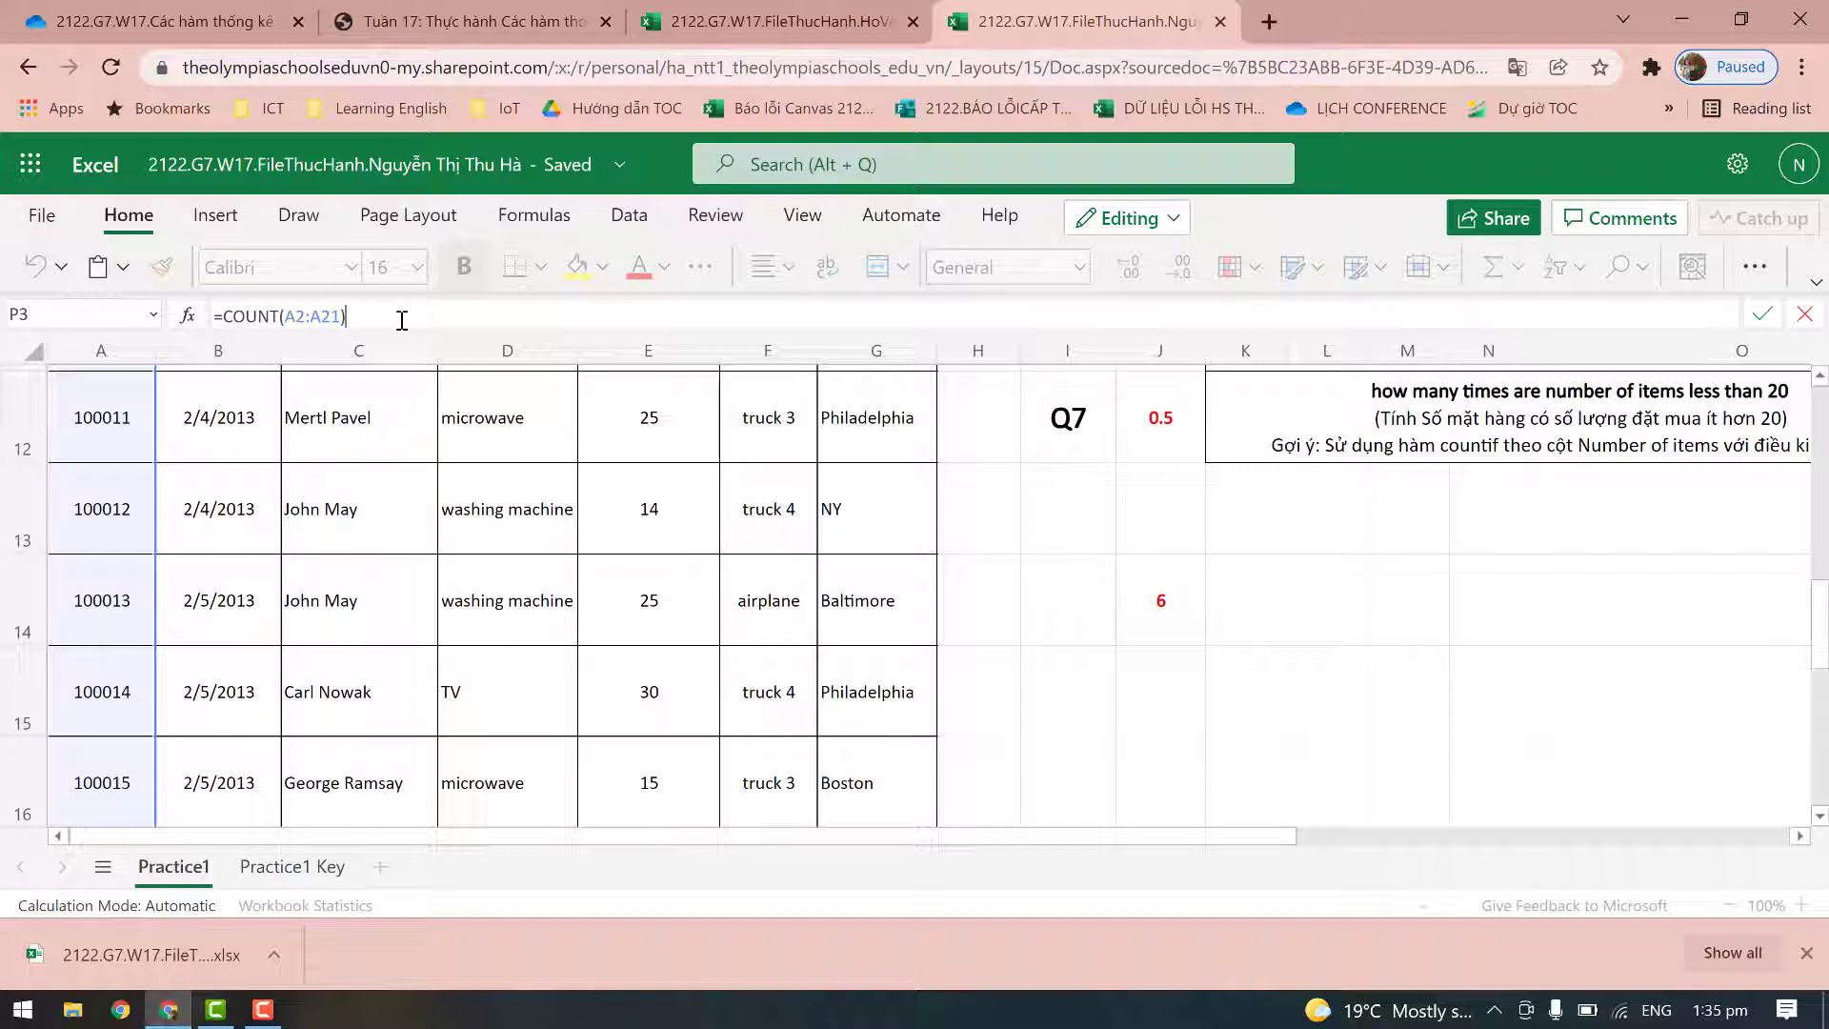
key(Return)
scroll(1251, 425, up, 3)
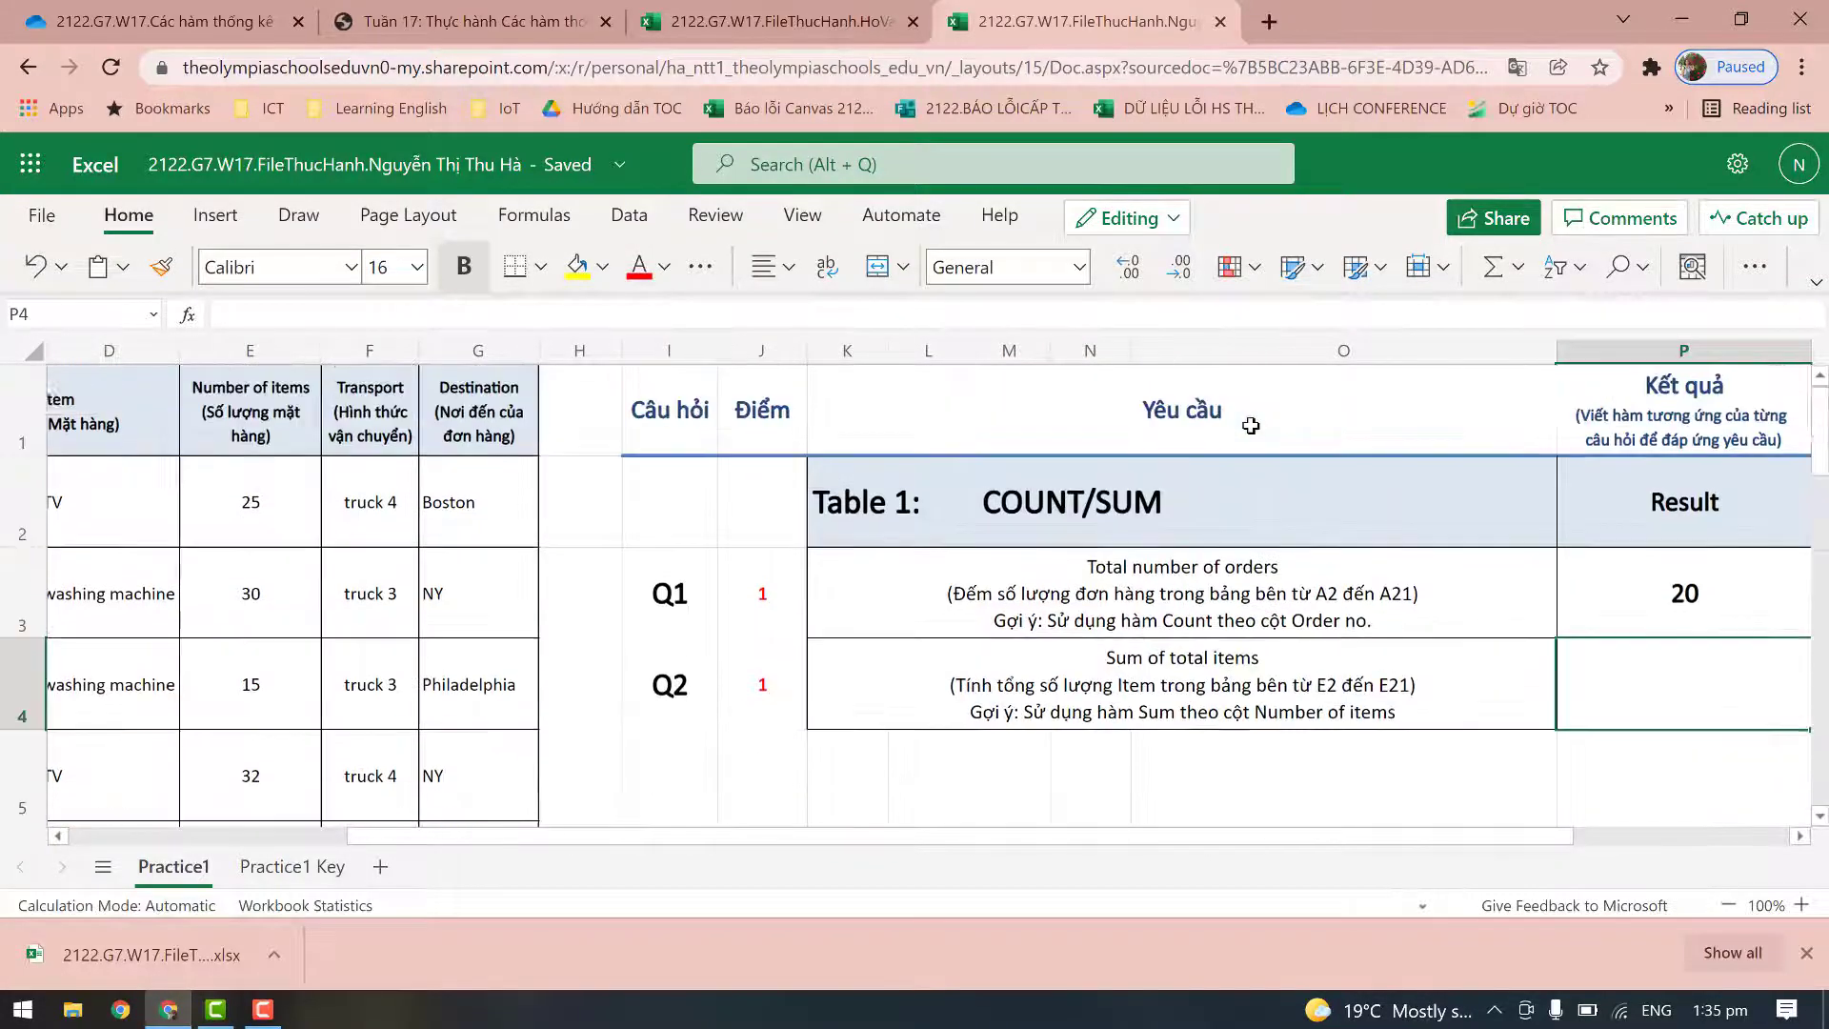
scroll(1515, 693, right, 1)
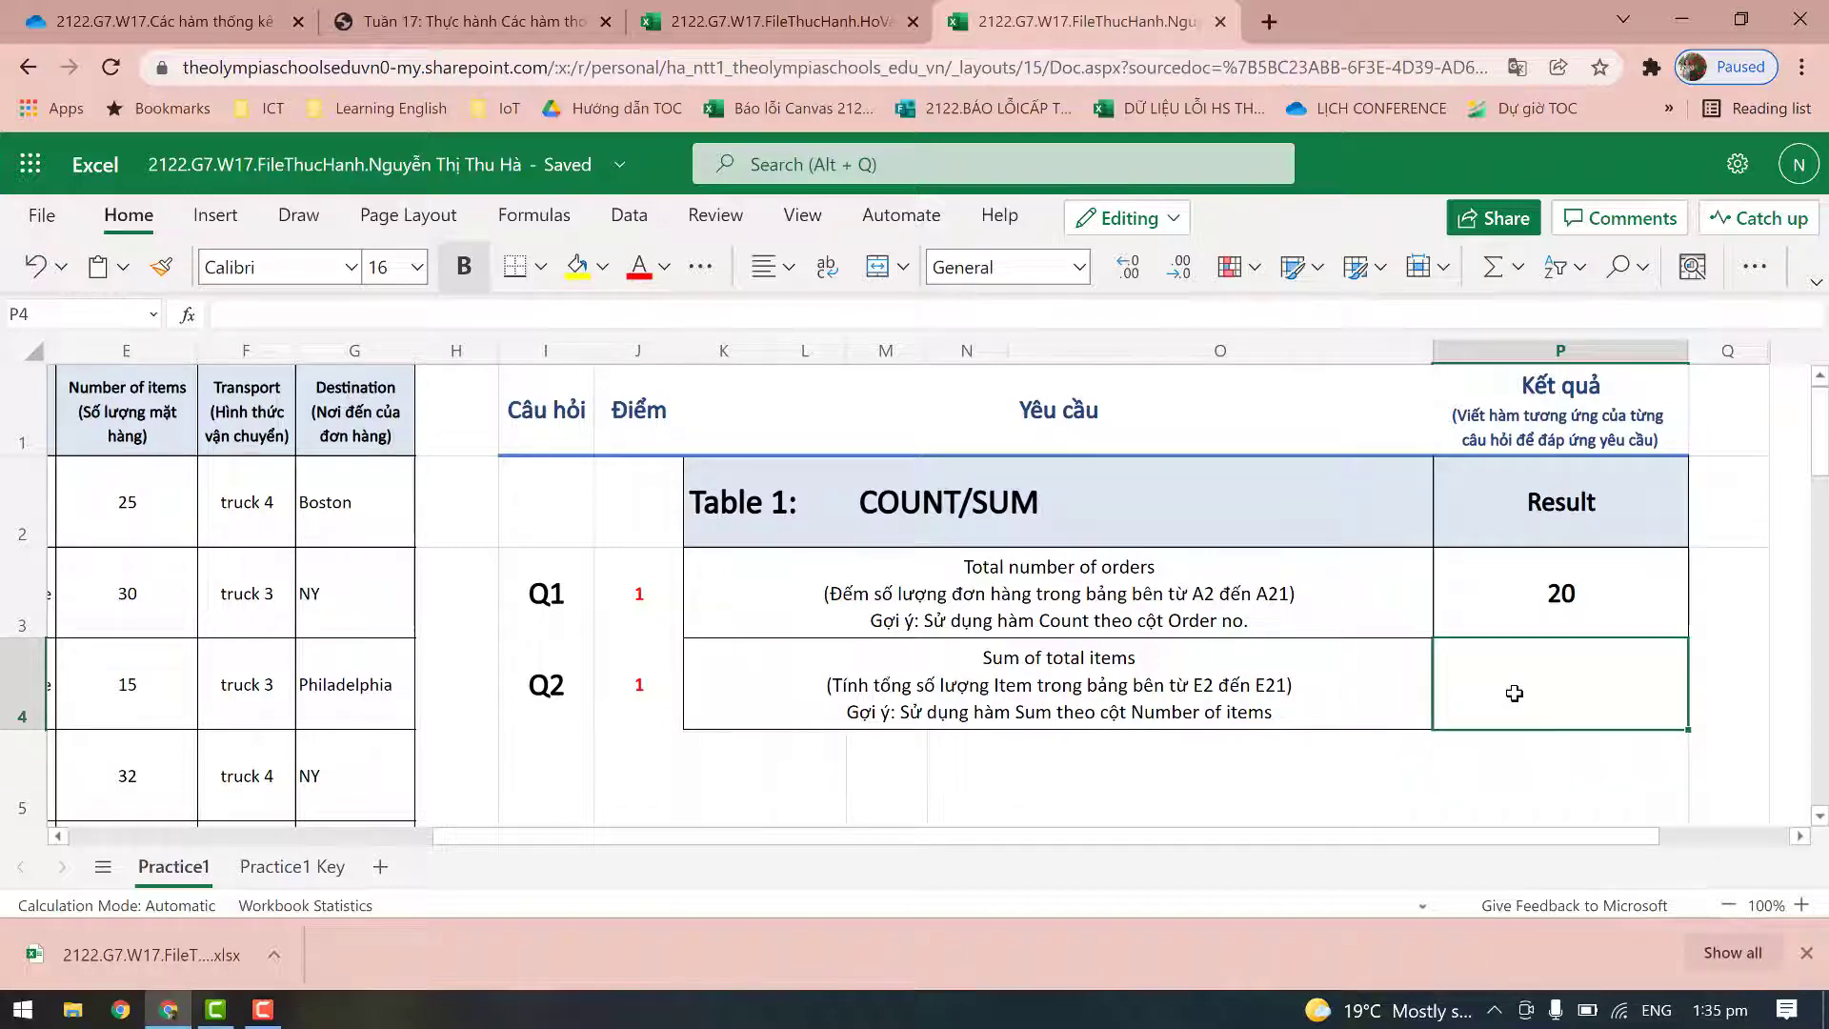
scroll(1515, 694, left, 1)
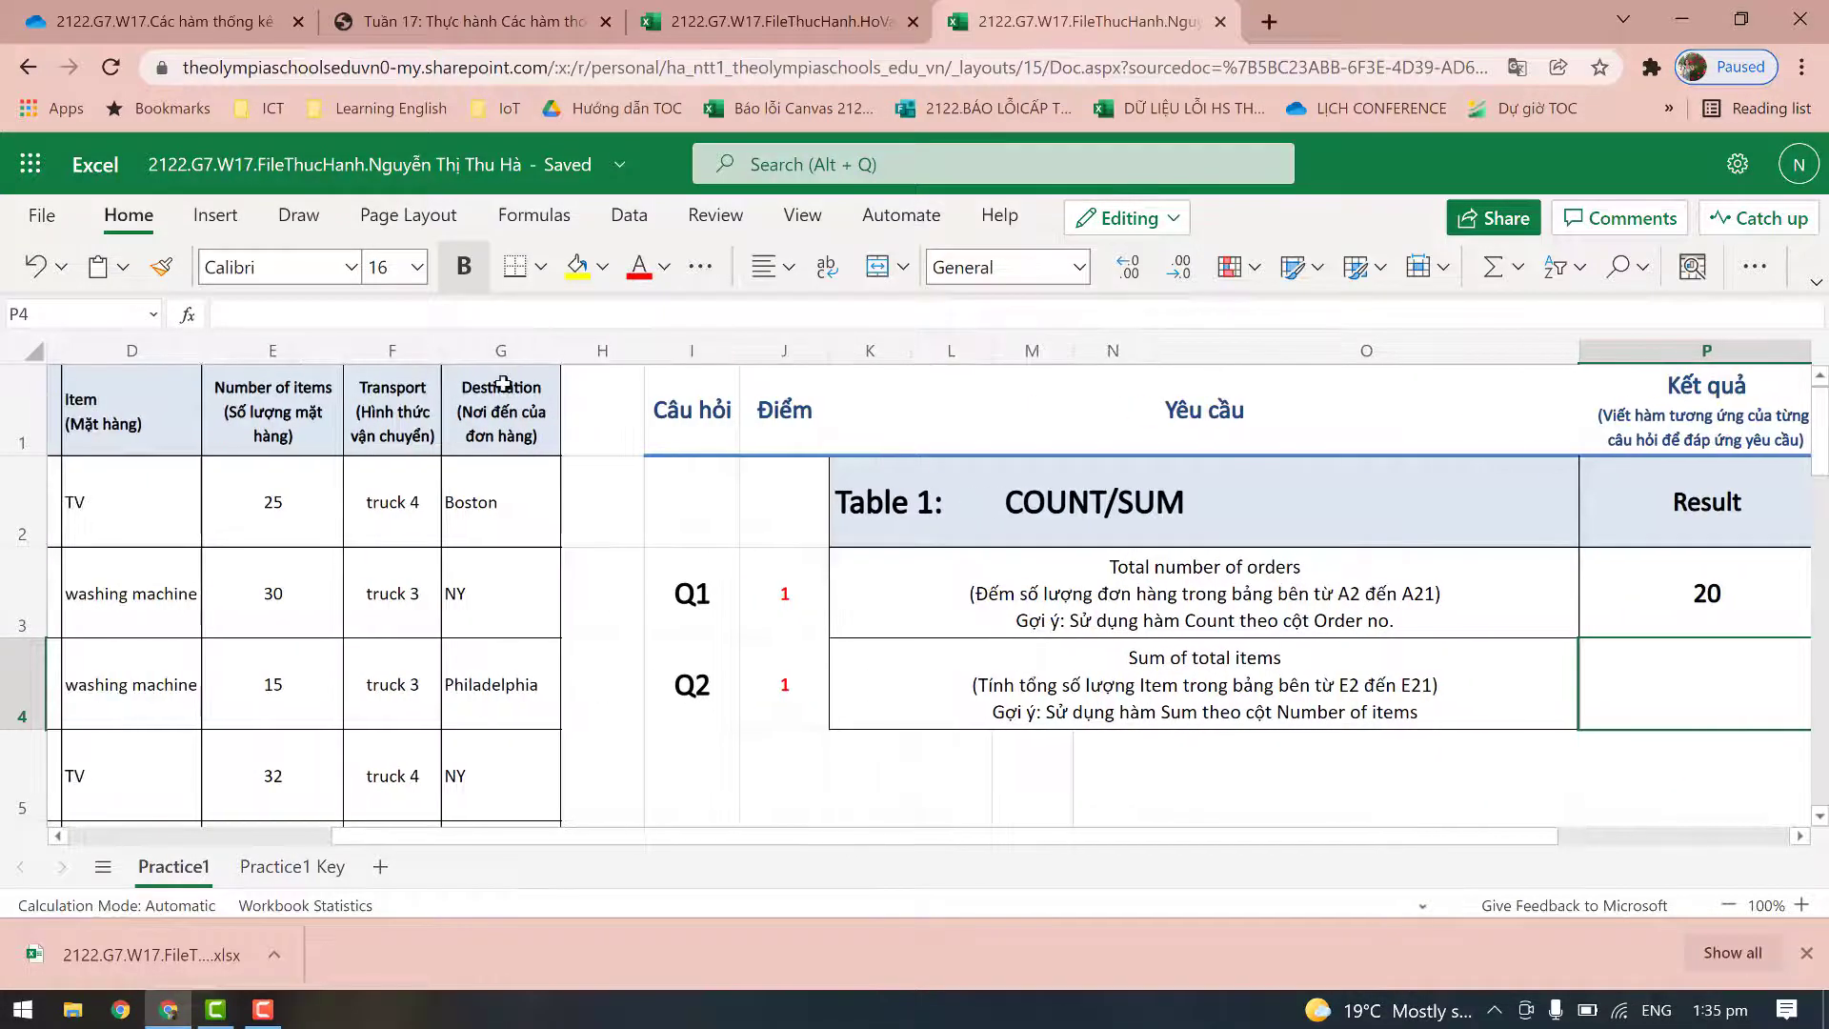
click(340, 562)
scroll(336, 560, left, 3)
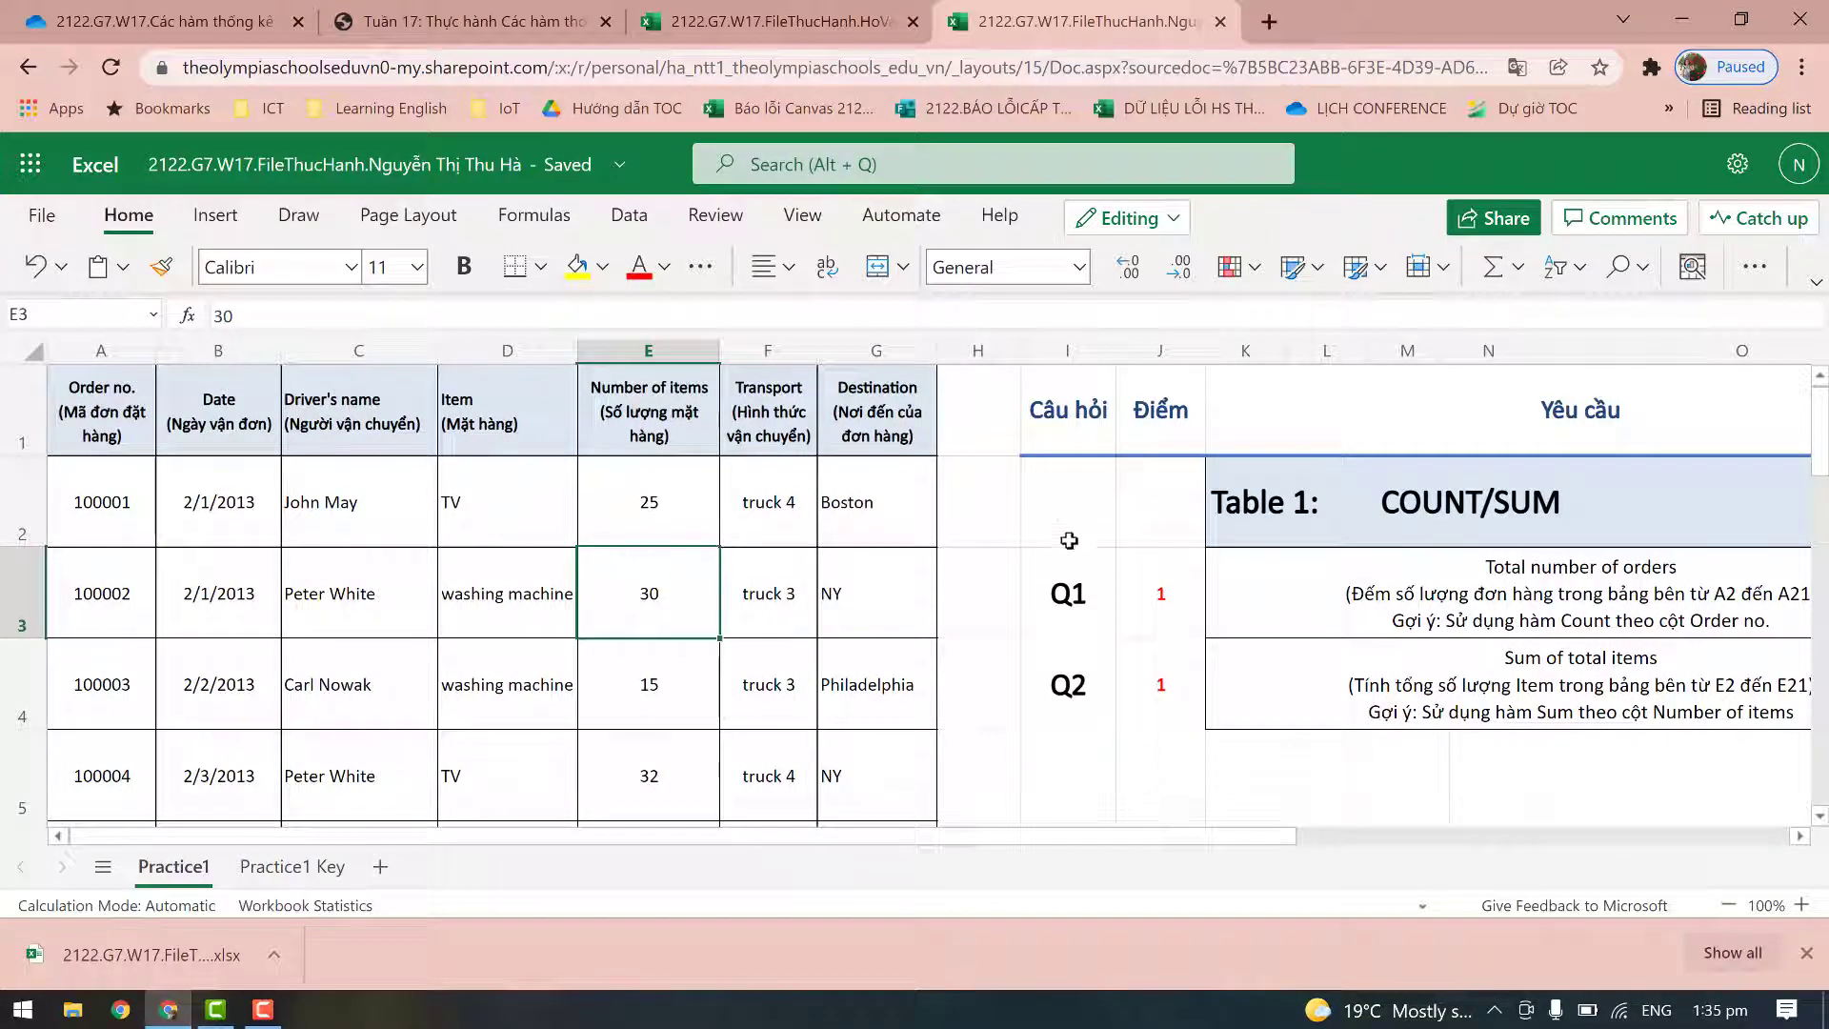
click(1529, 713)
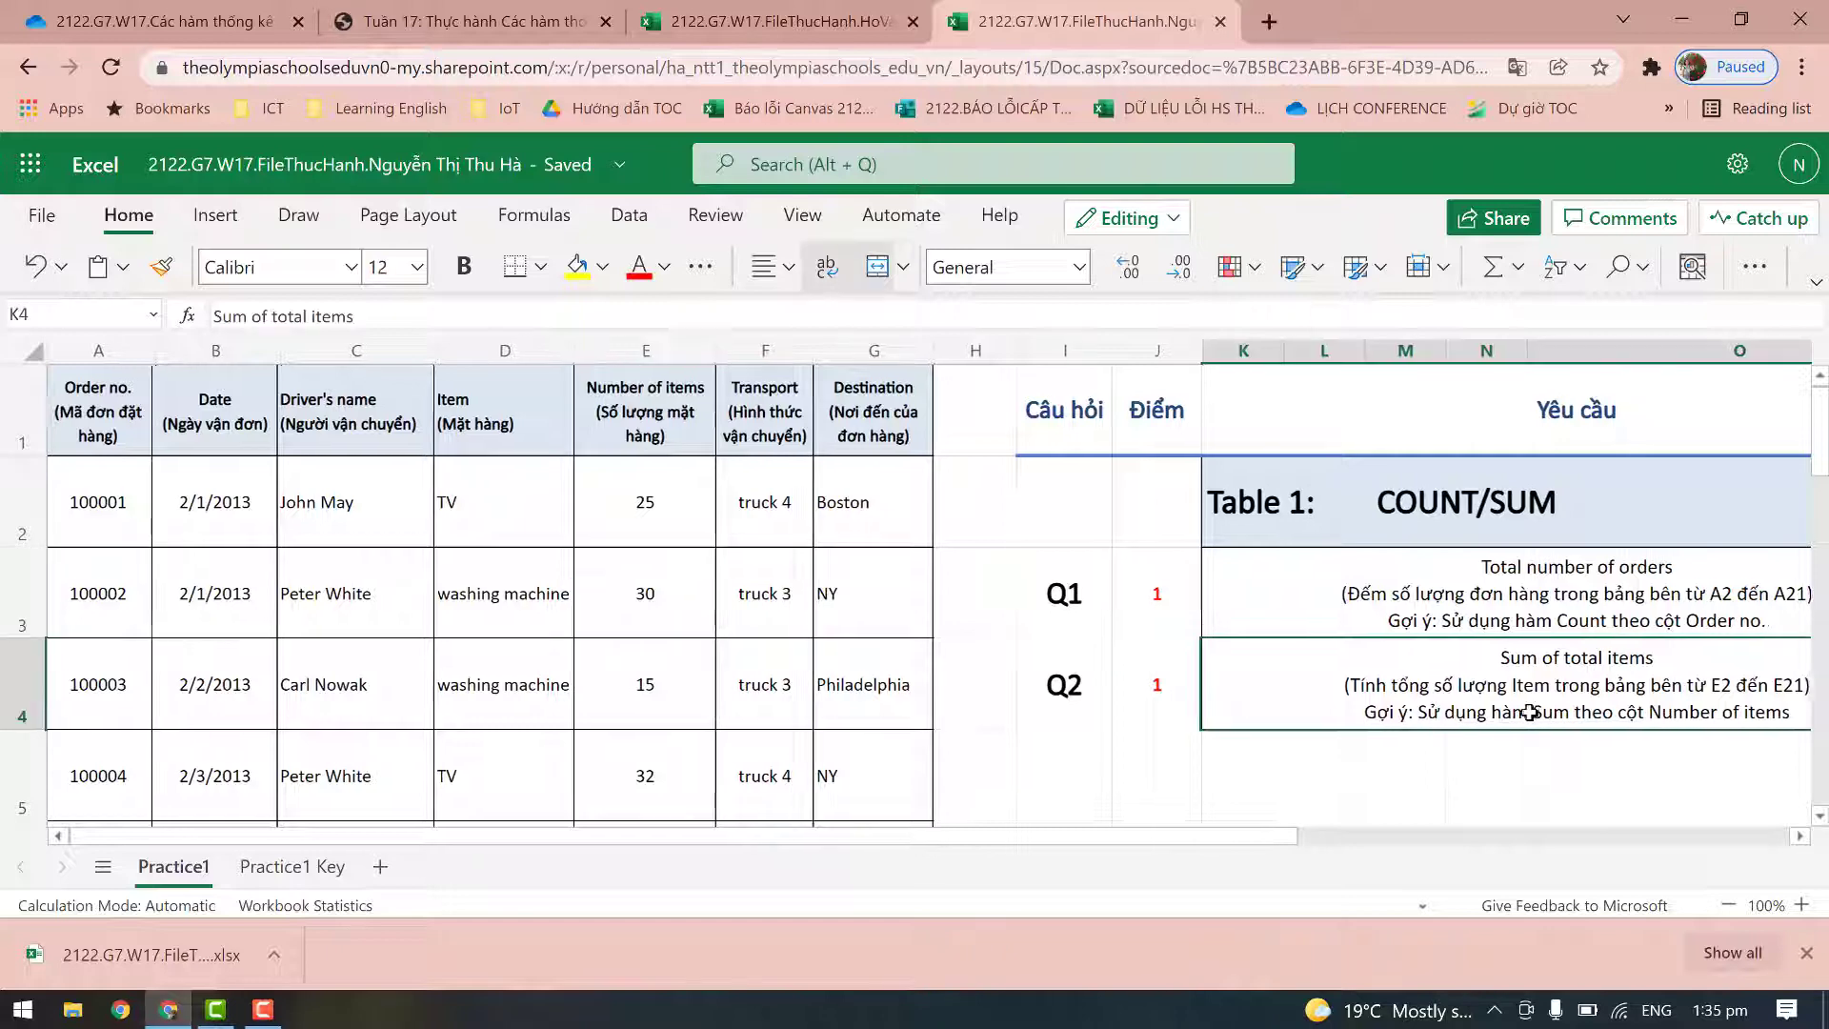
scroll(1529, 712, right, 3)
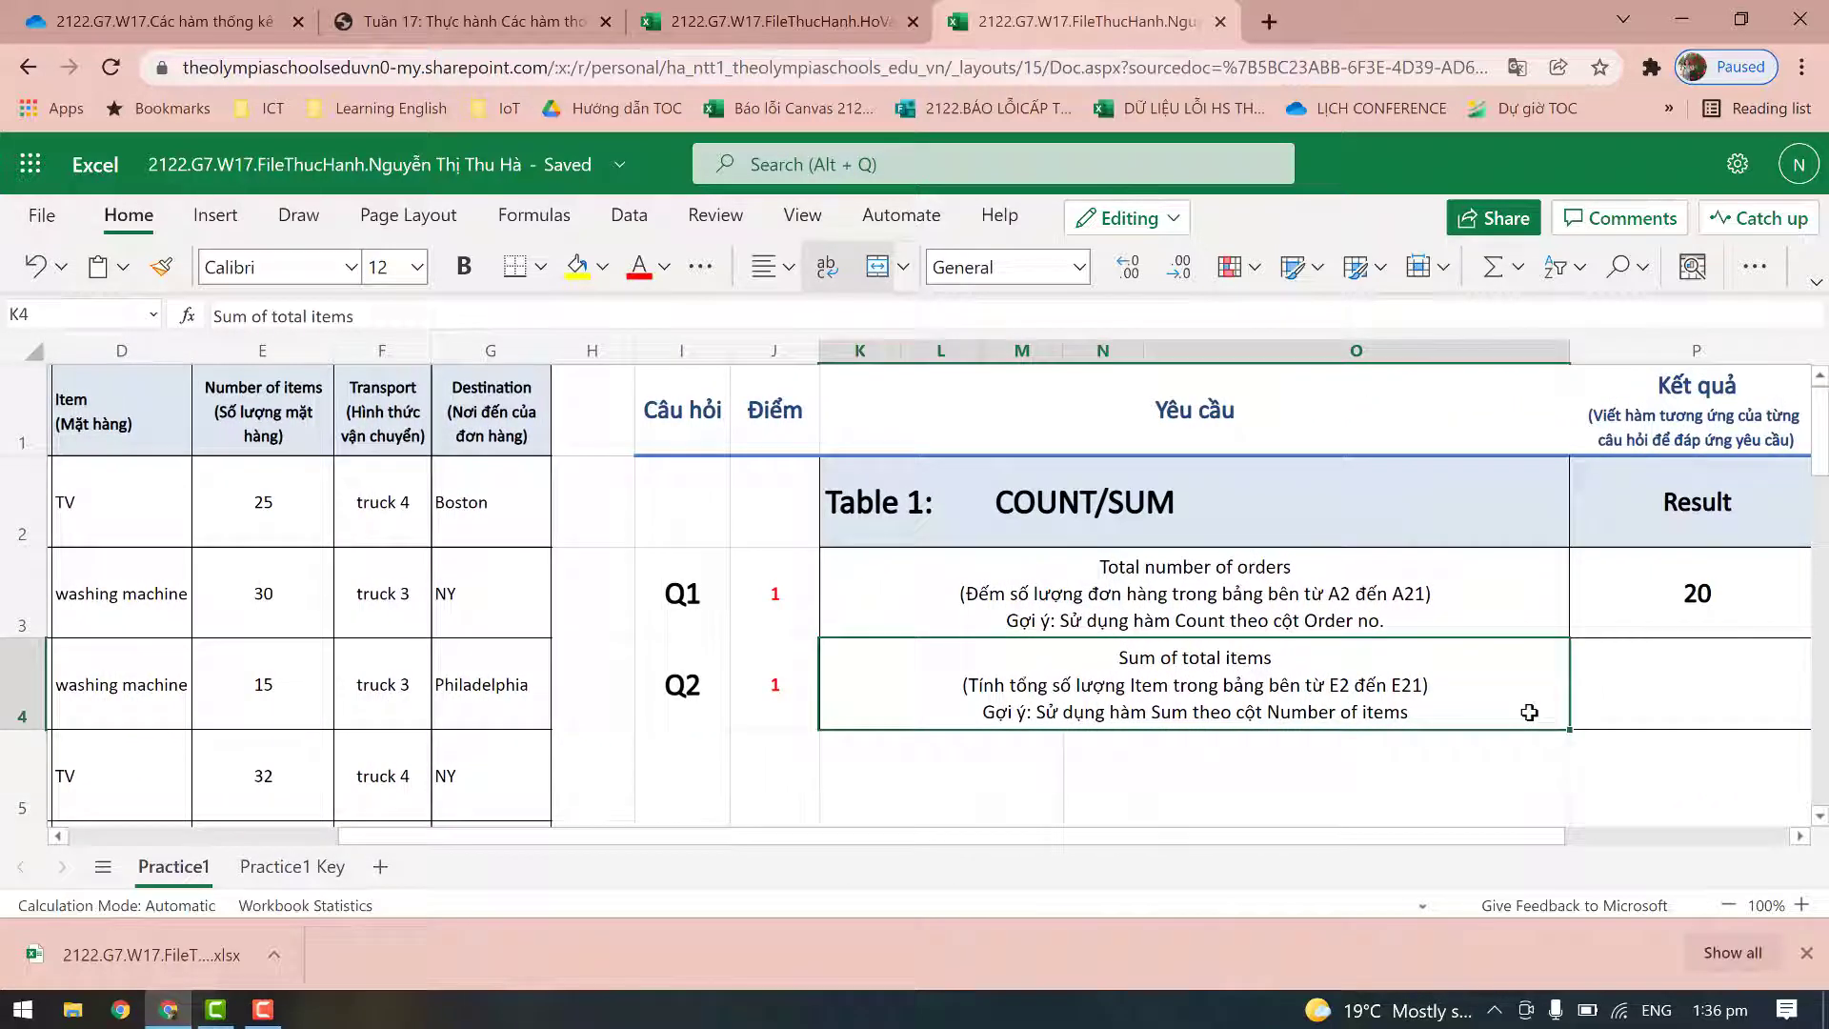
Enter =SUM(E2:E21) in P4, giving 447 total items
click(1646, 680)
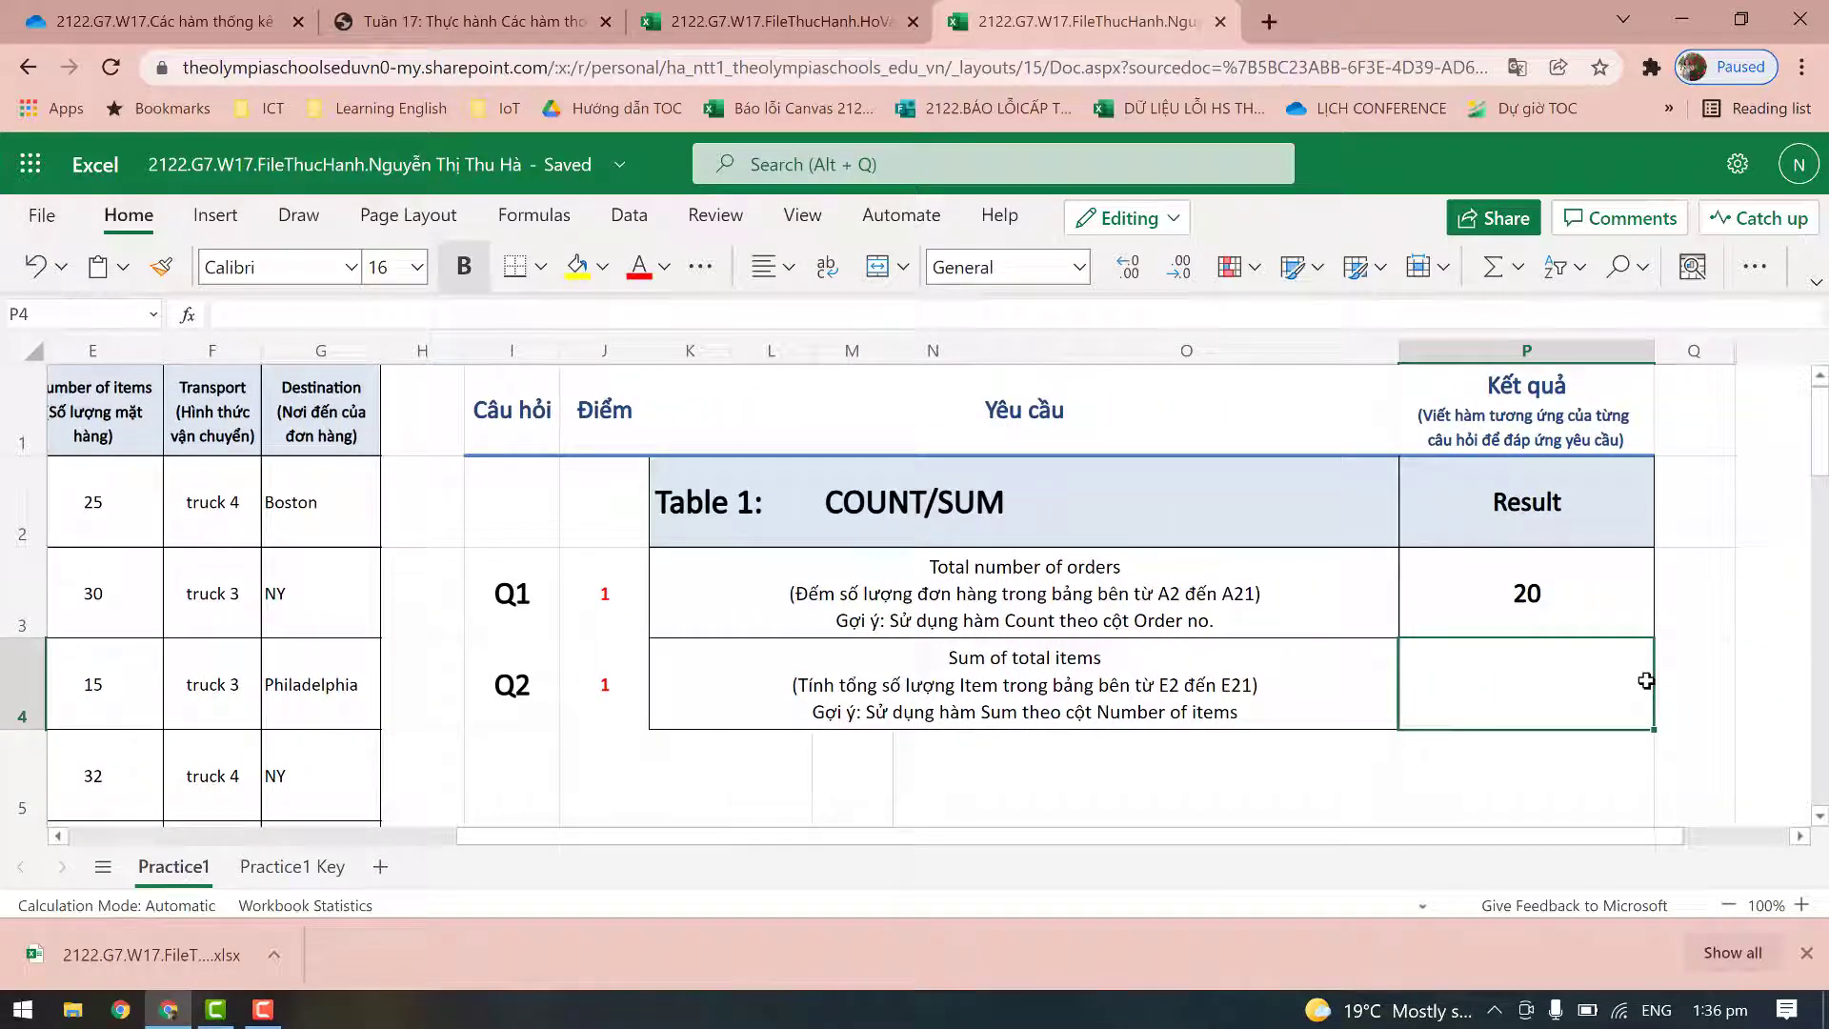
text(=SUM()
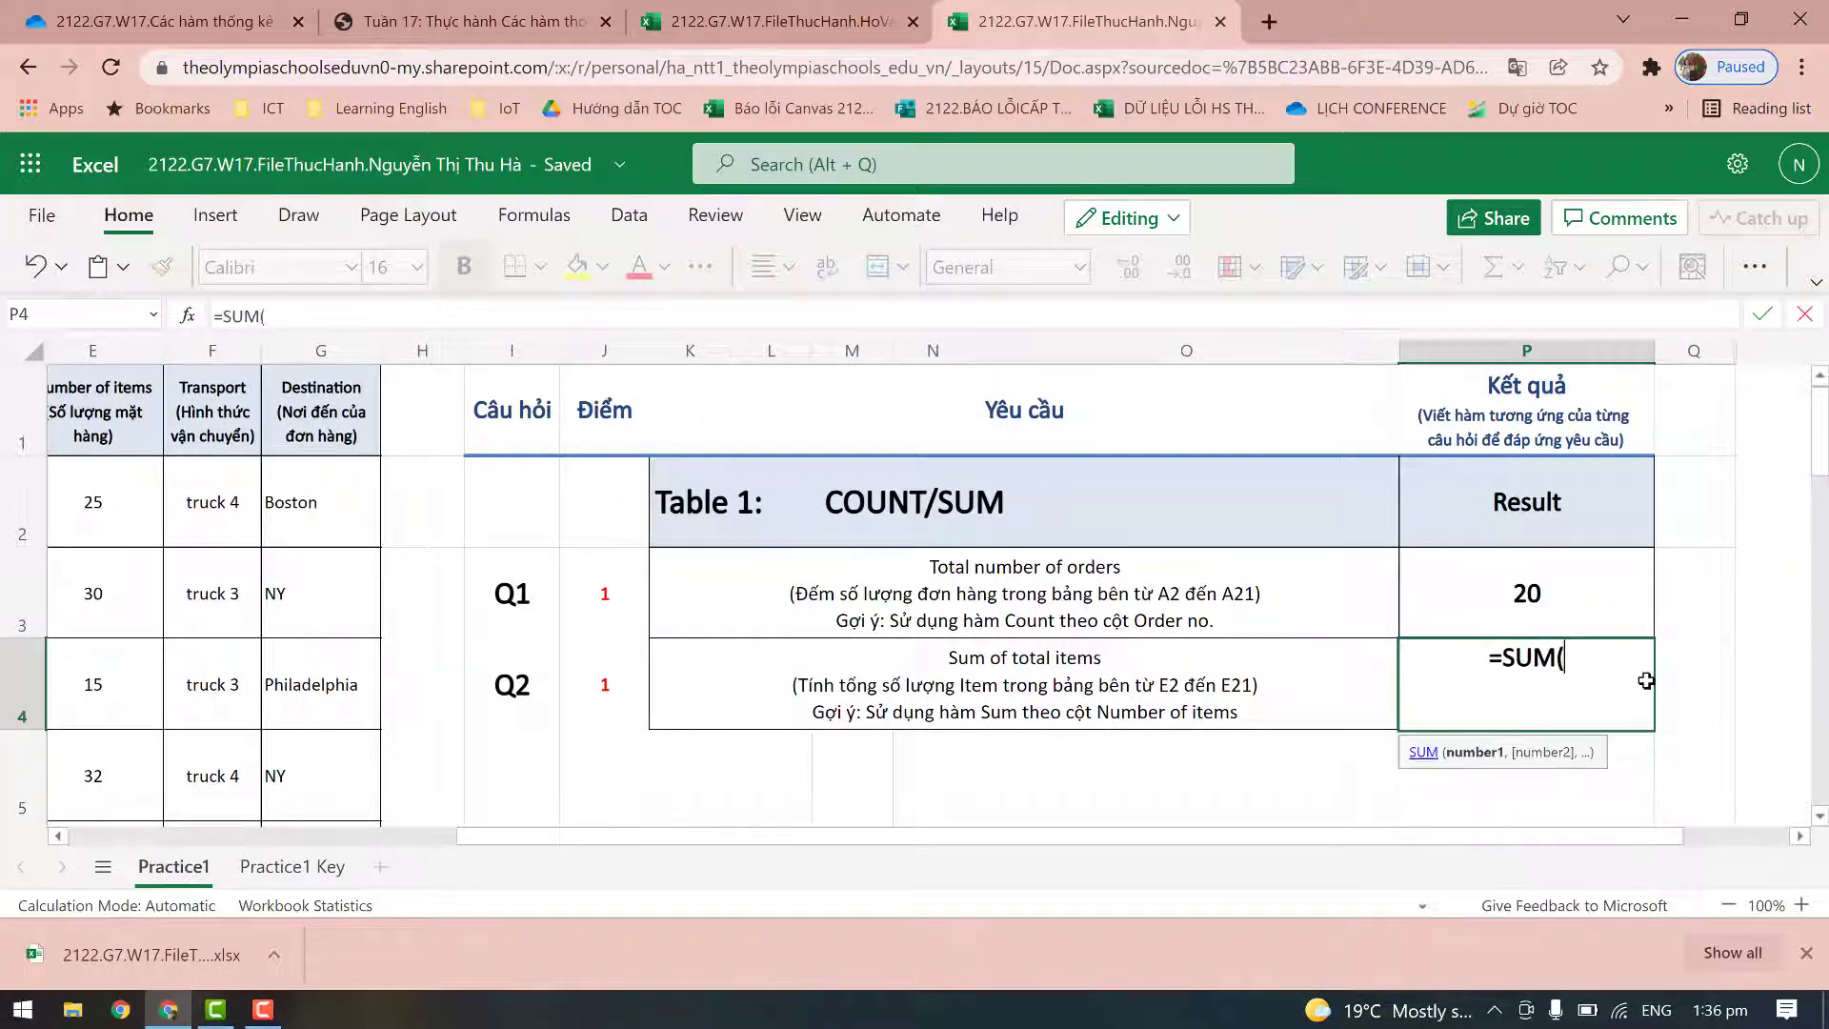
scroll(750, 629, left, 3)
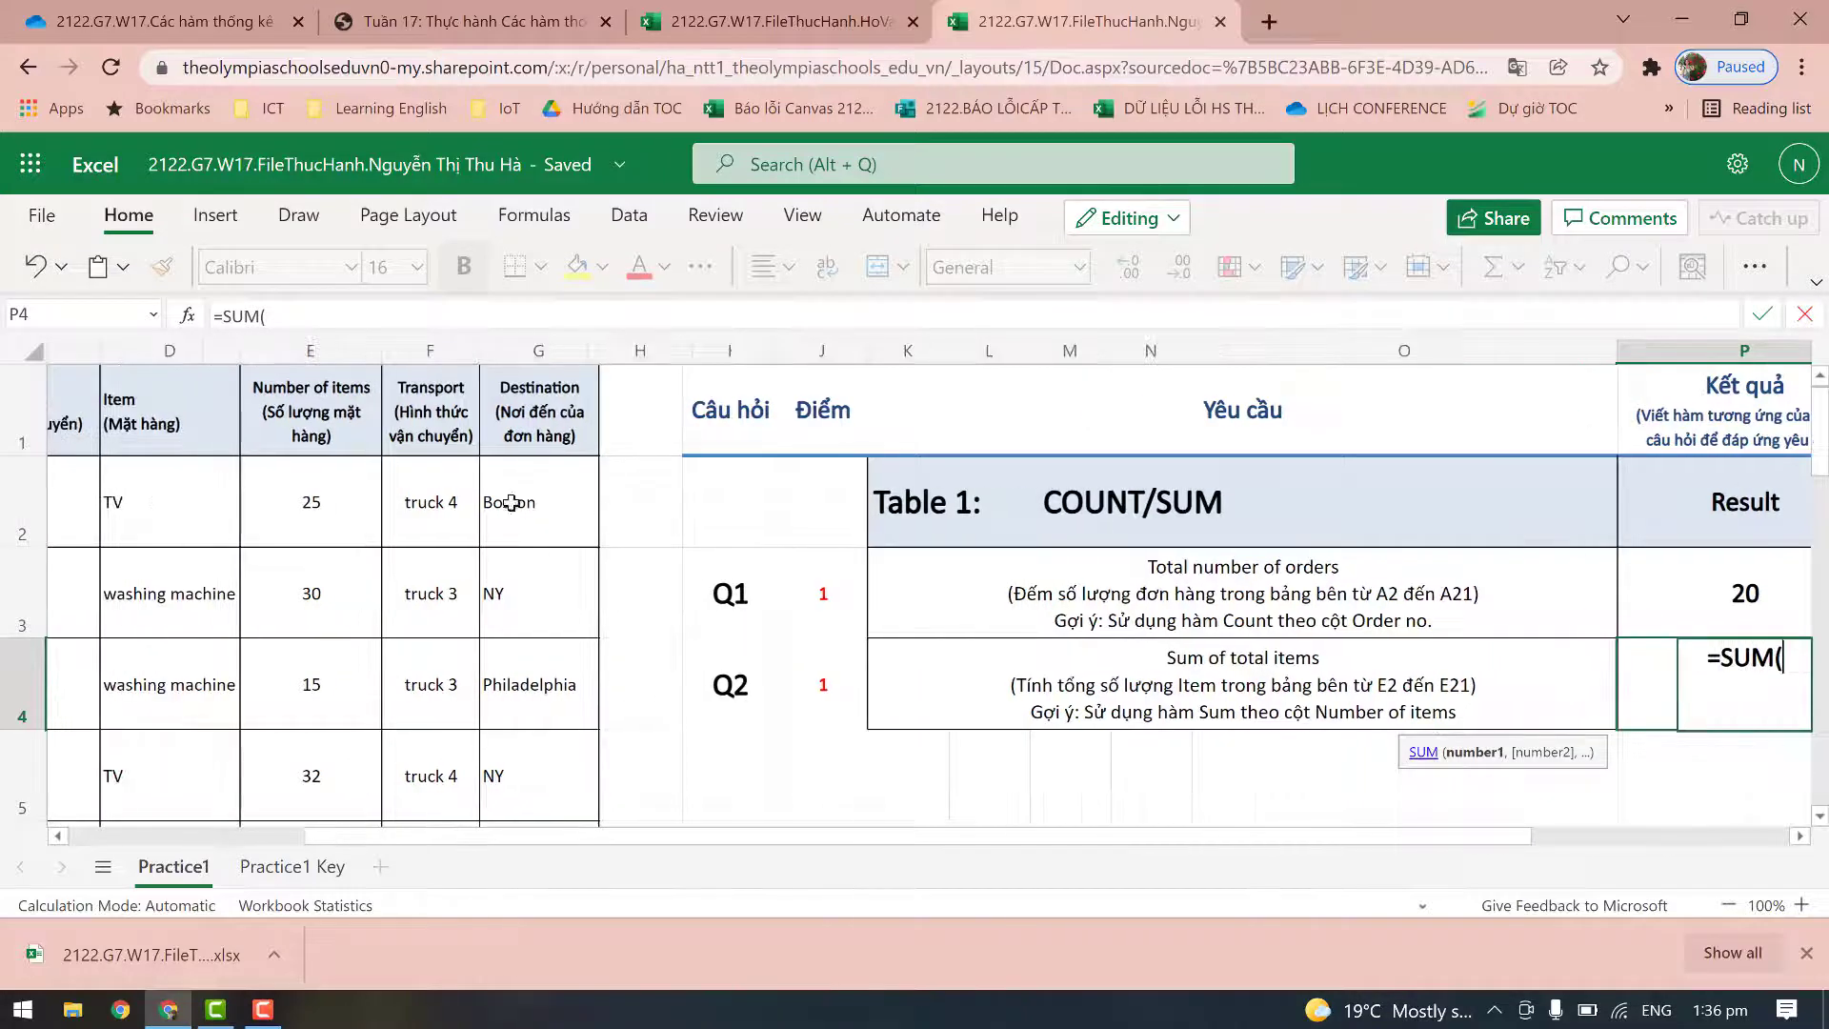
drag(294, 482, 349, 817)
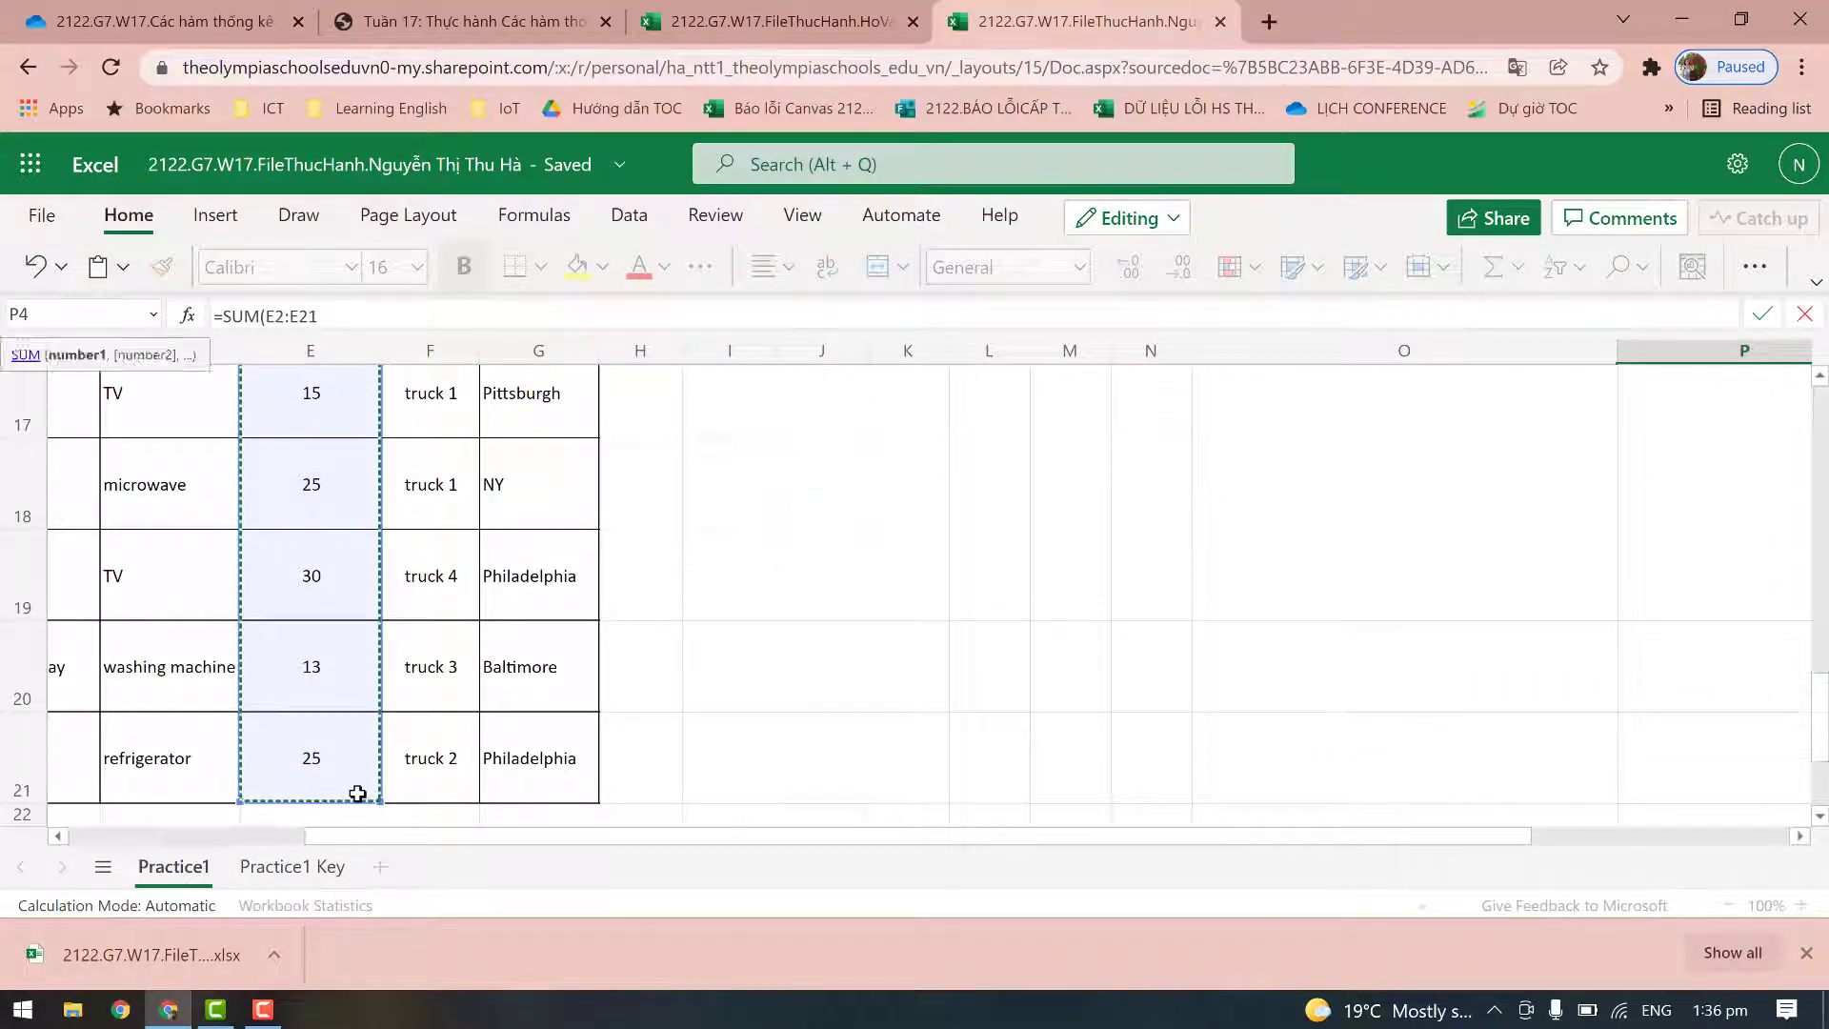
drag(348, 817, 357, 792)
key(Return)
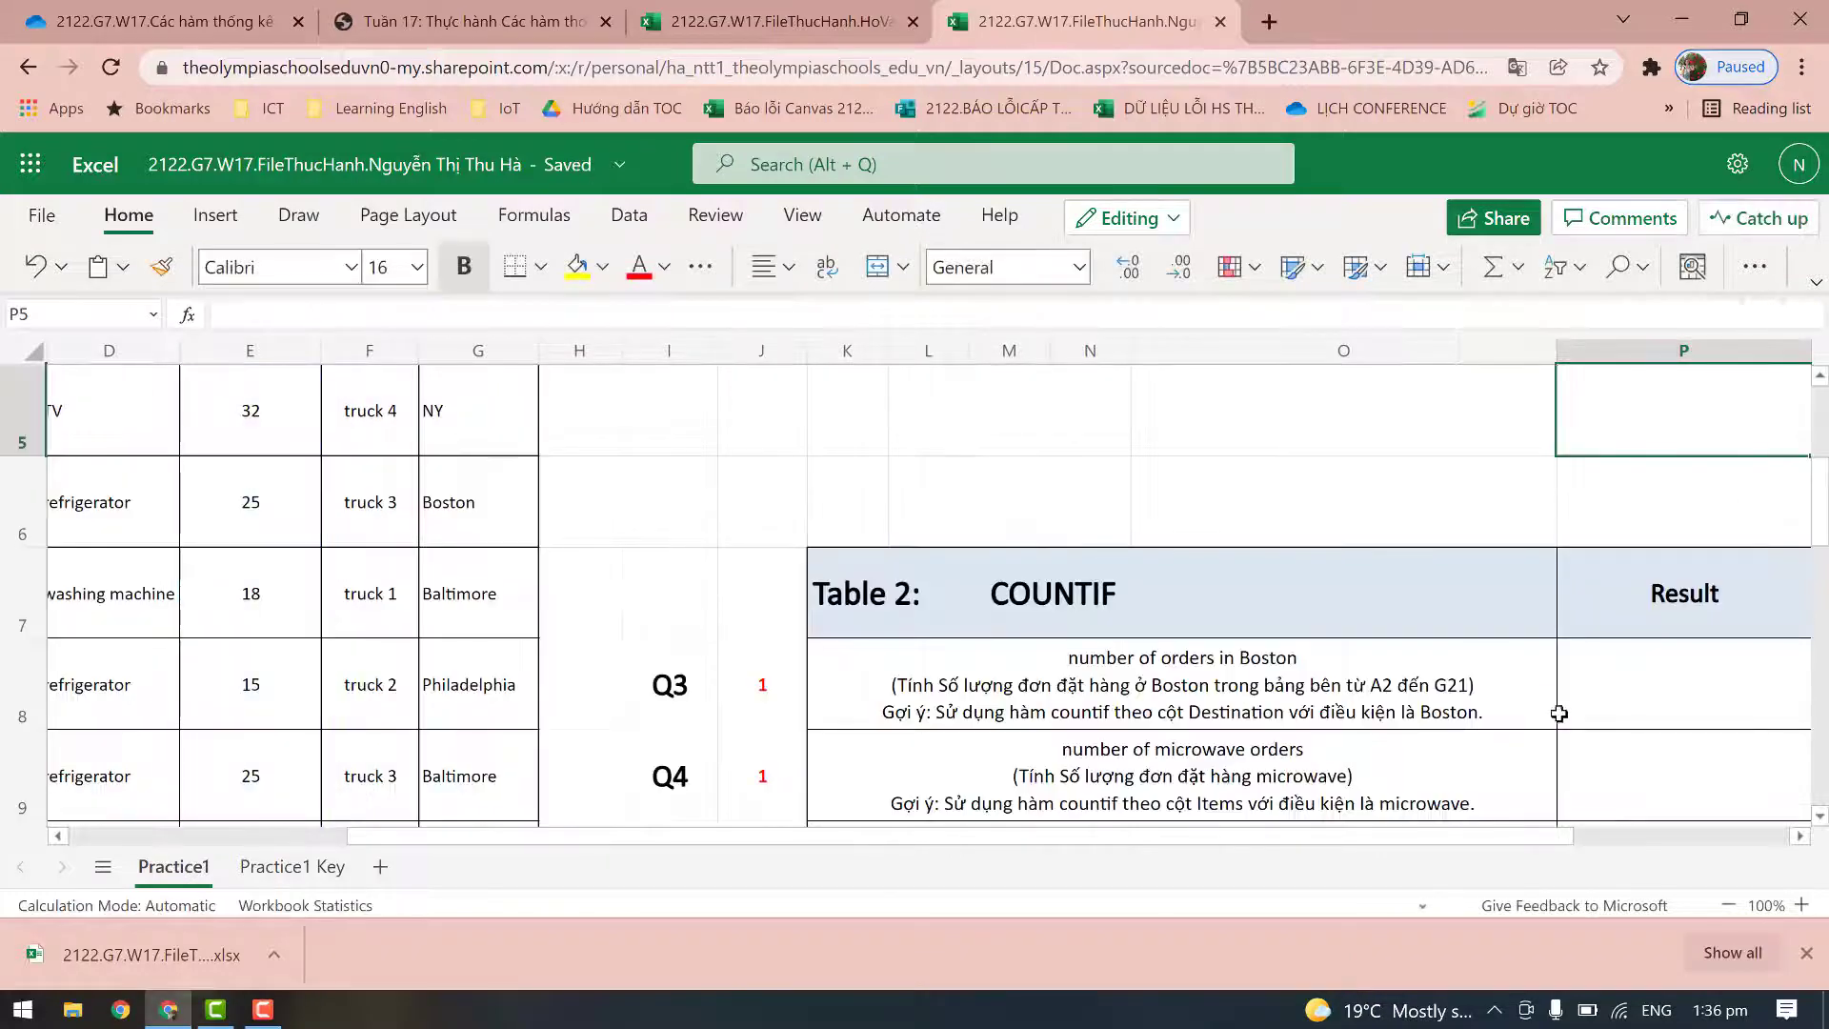
Check the formula behind the 447 result, then select the Q3 Boston result cell P8
scroll(1559, 713, up, 2)
scroll(1559, 712, up, 1)
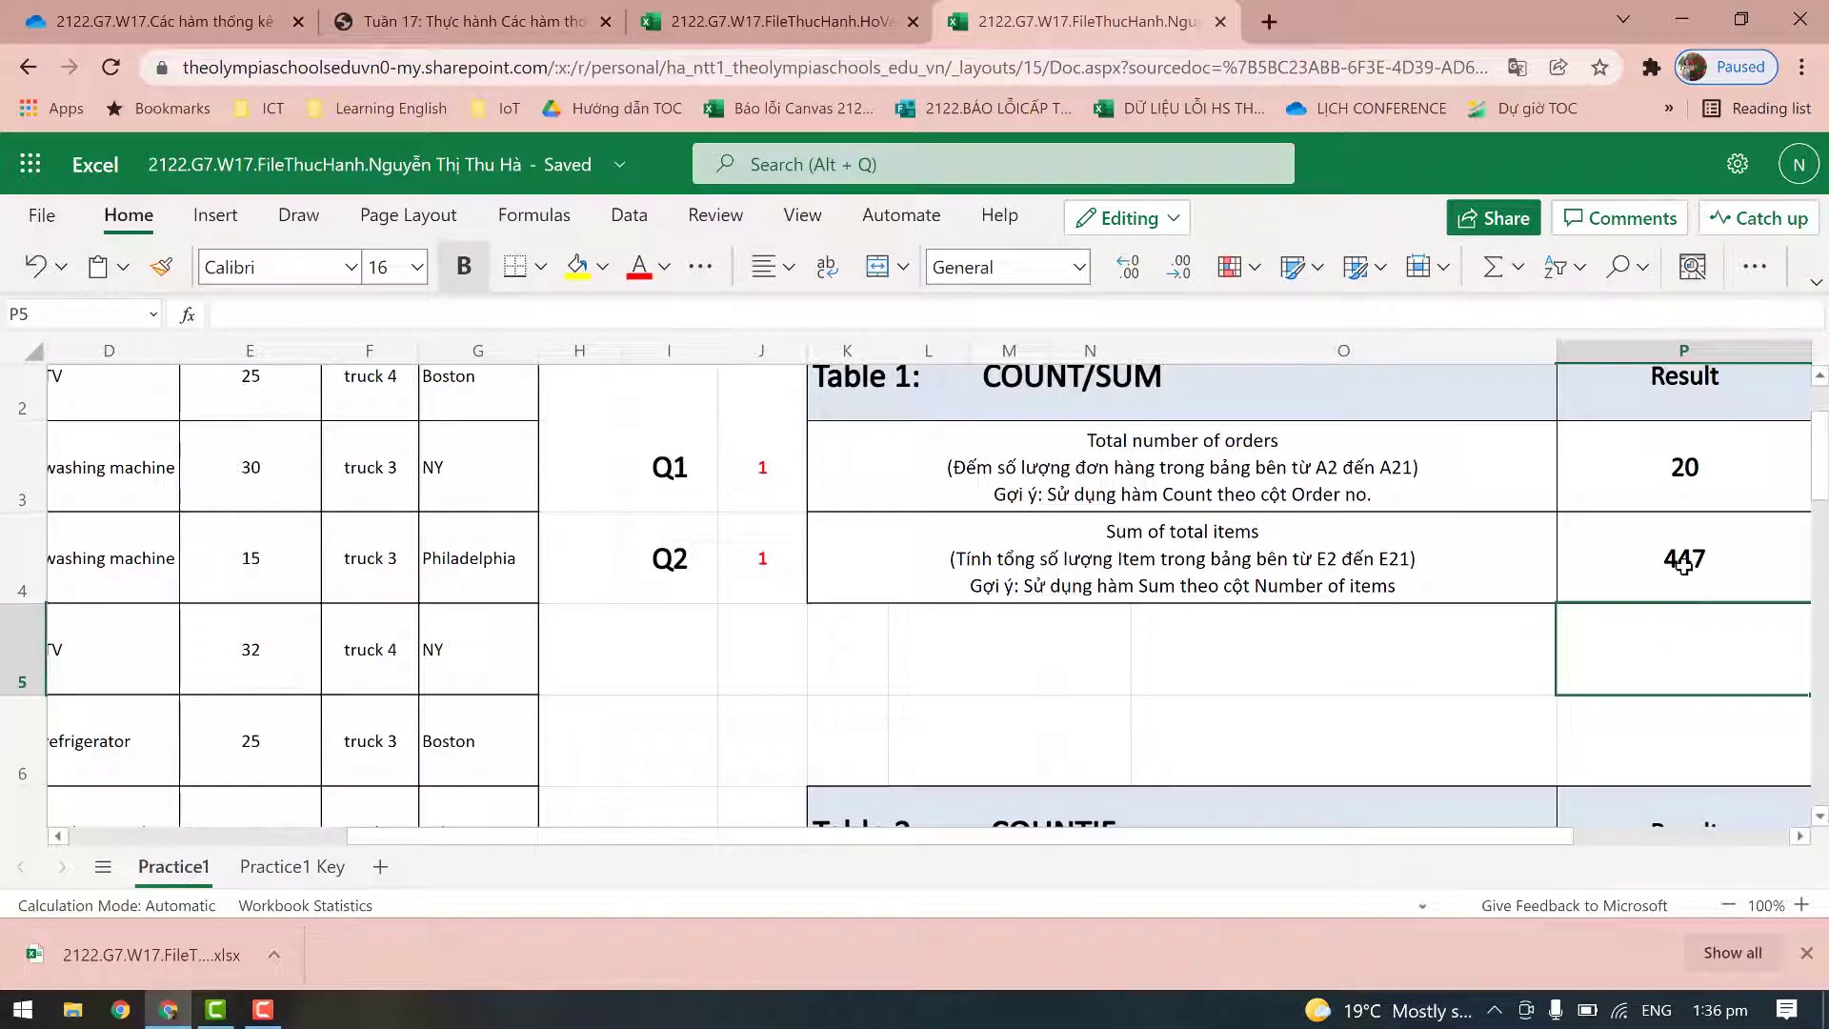
click(1683, 562)
scroll(1684, 566, down, 3)
ctrl+scroll(1684, 566, down, 3)
click(1429, 685)
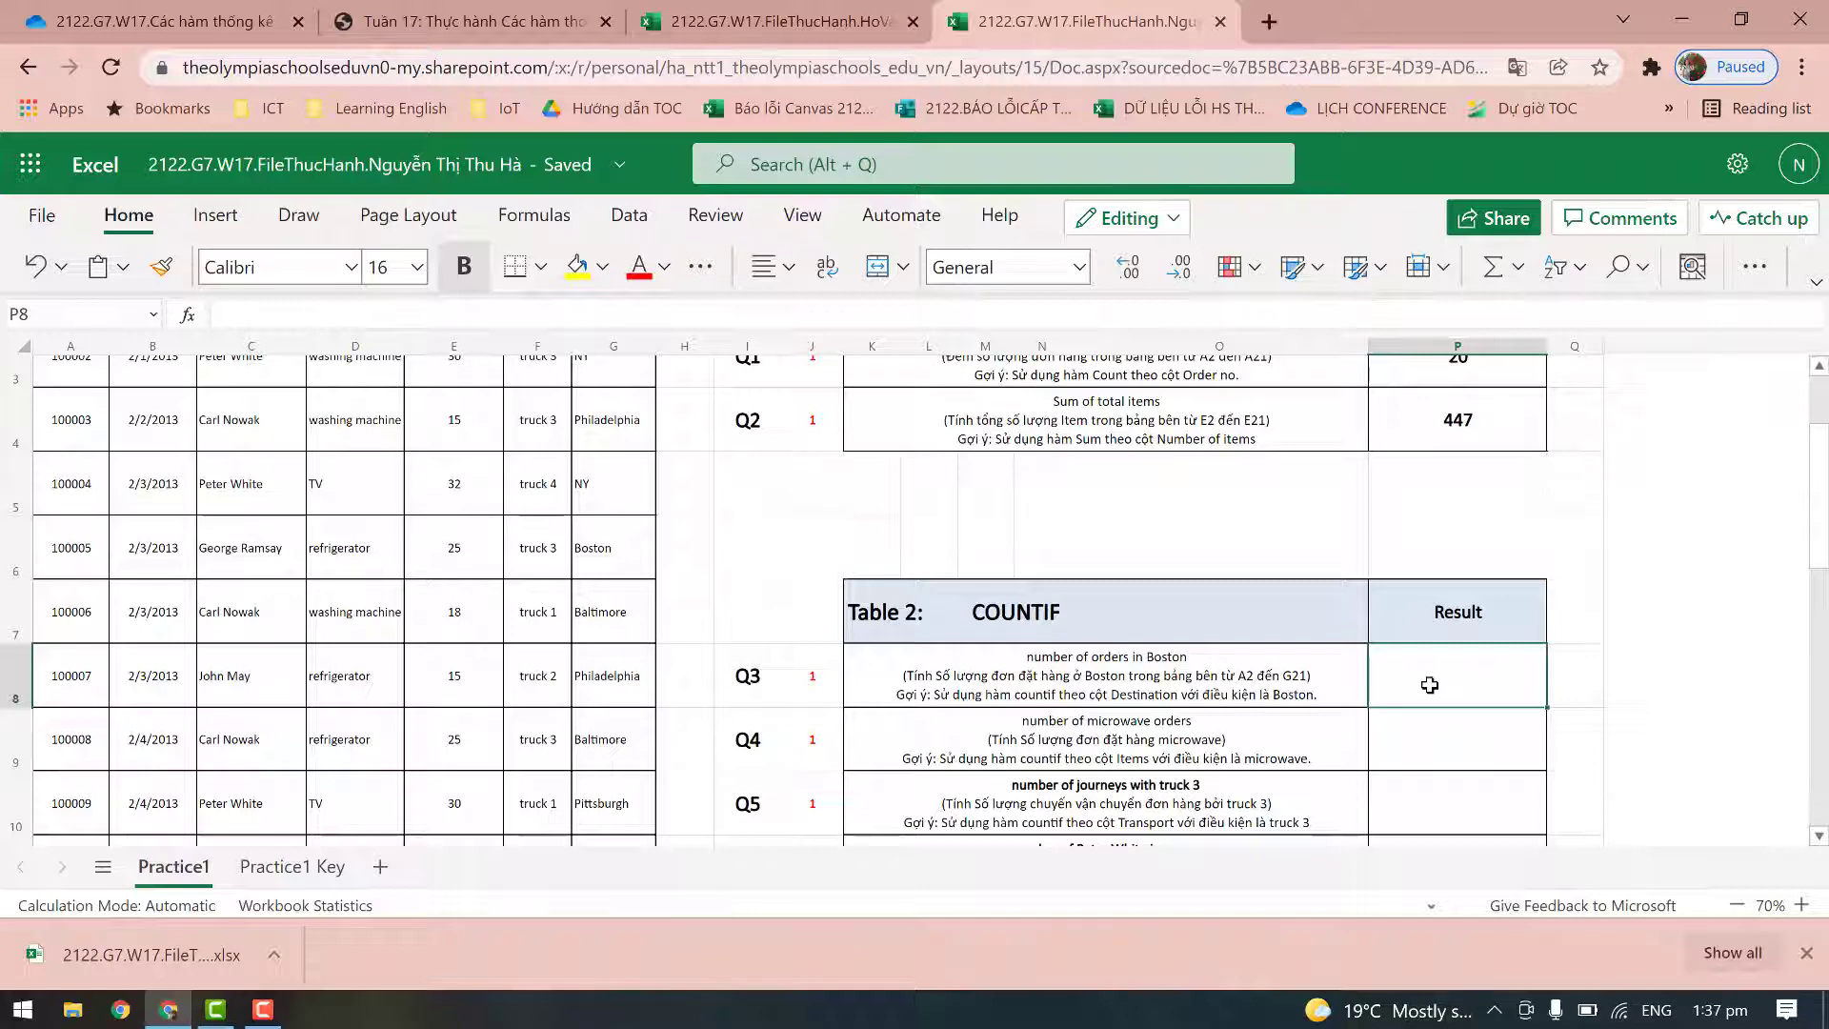
Enter =COUNTIF(A2:G21,'Boston') in P8, counting 3 Boston orders
text(=)
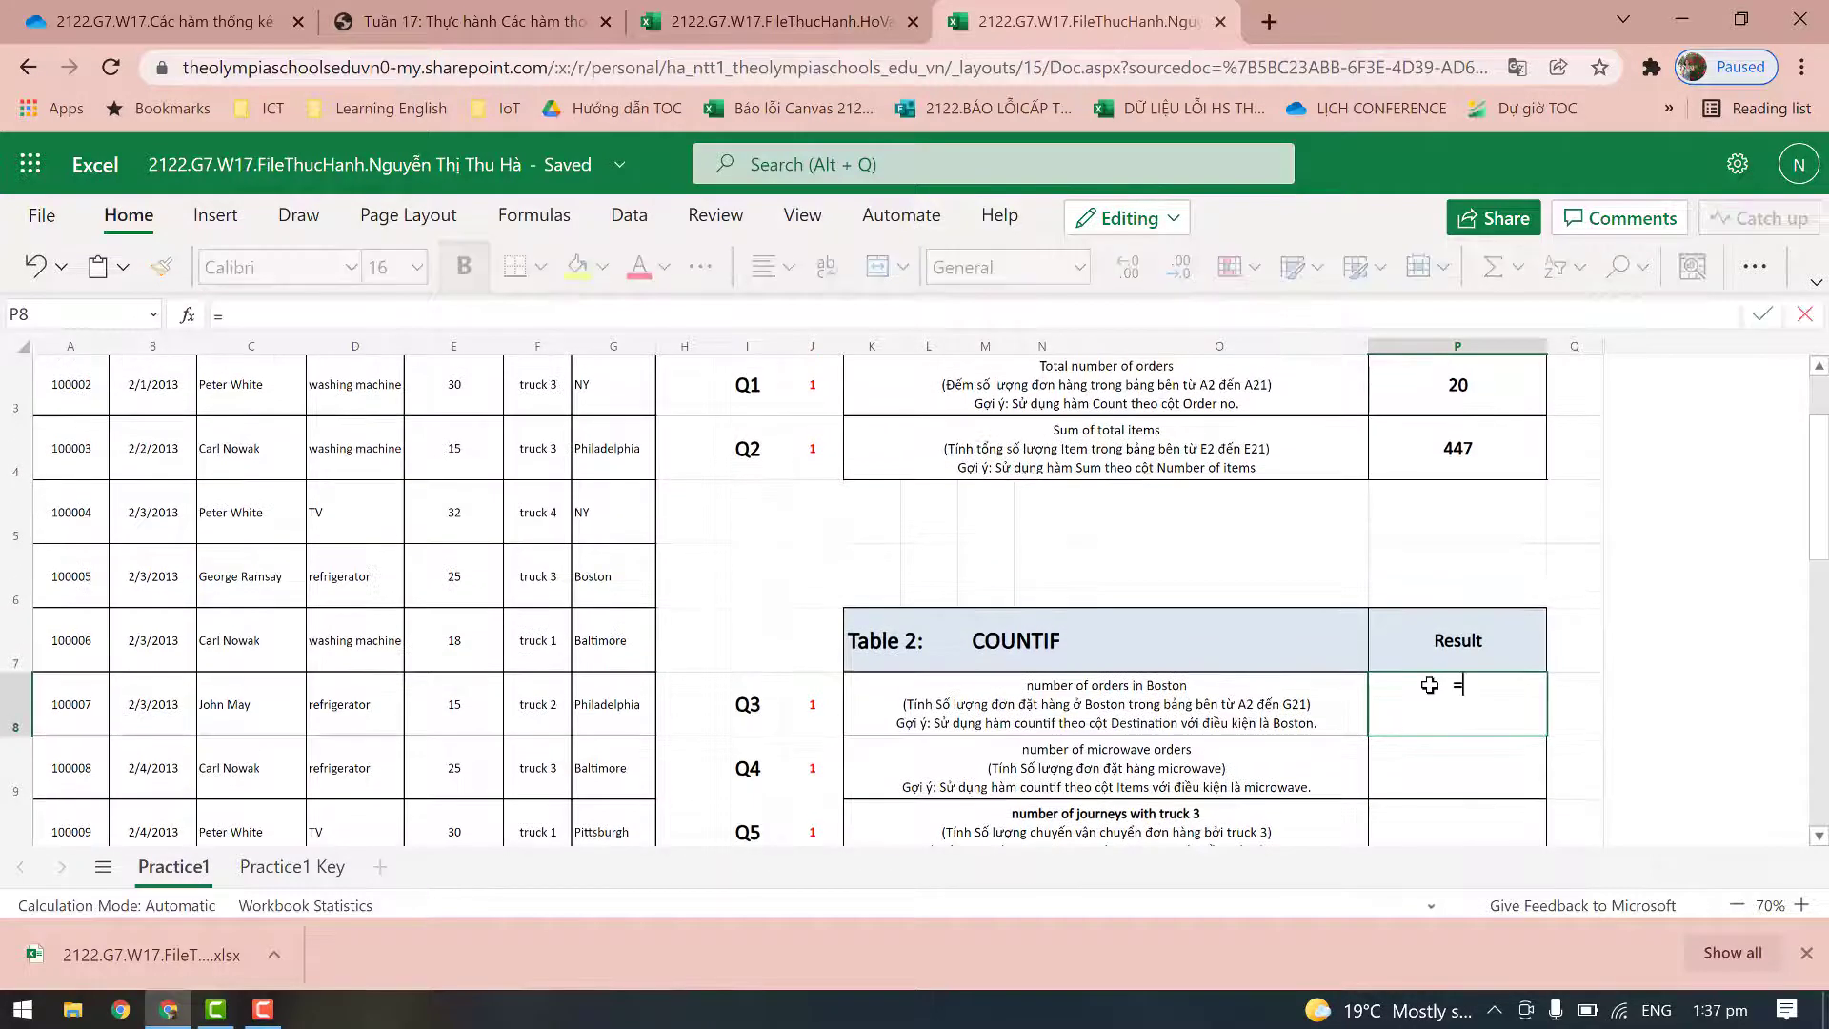
text(COUNTIF)
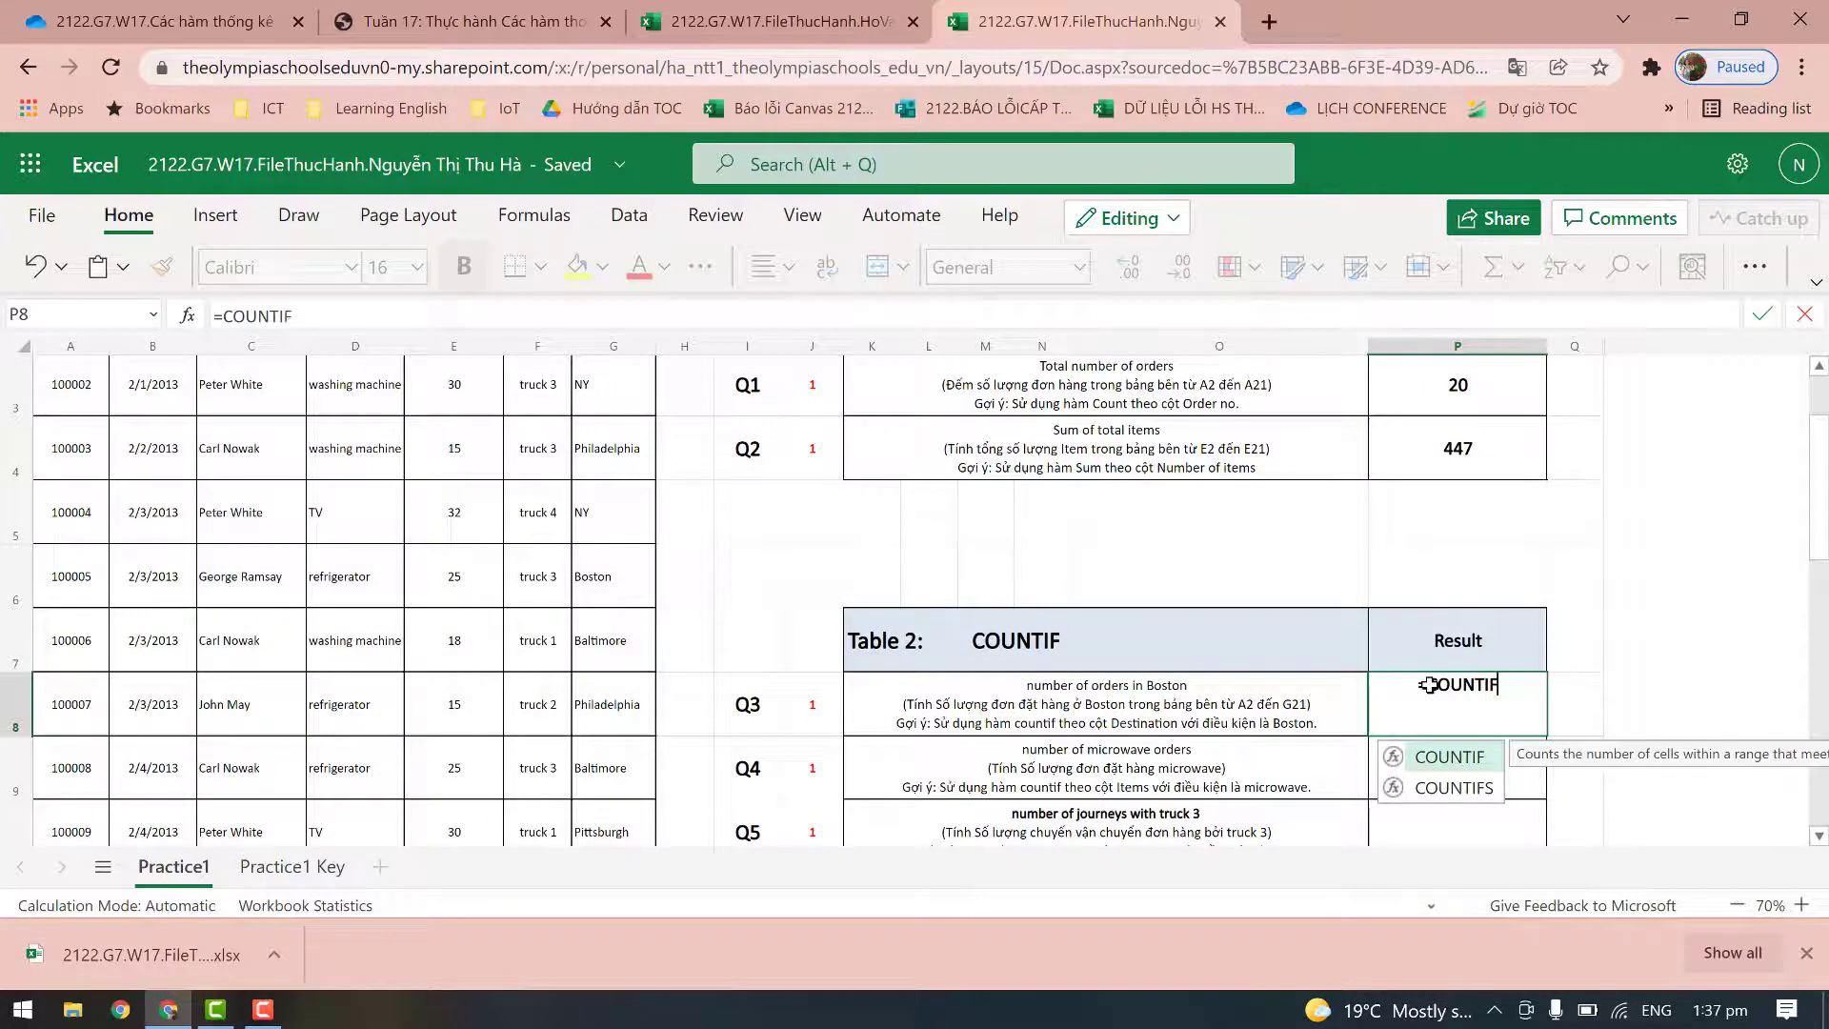
text(()
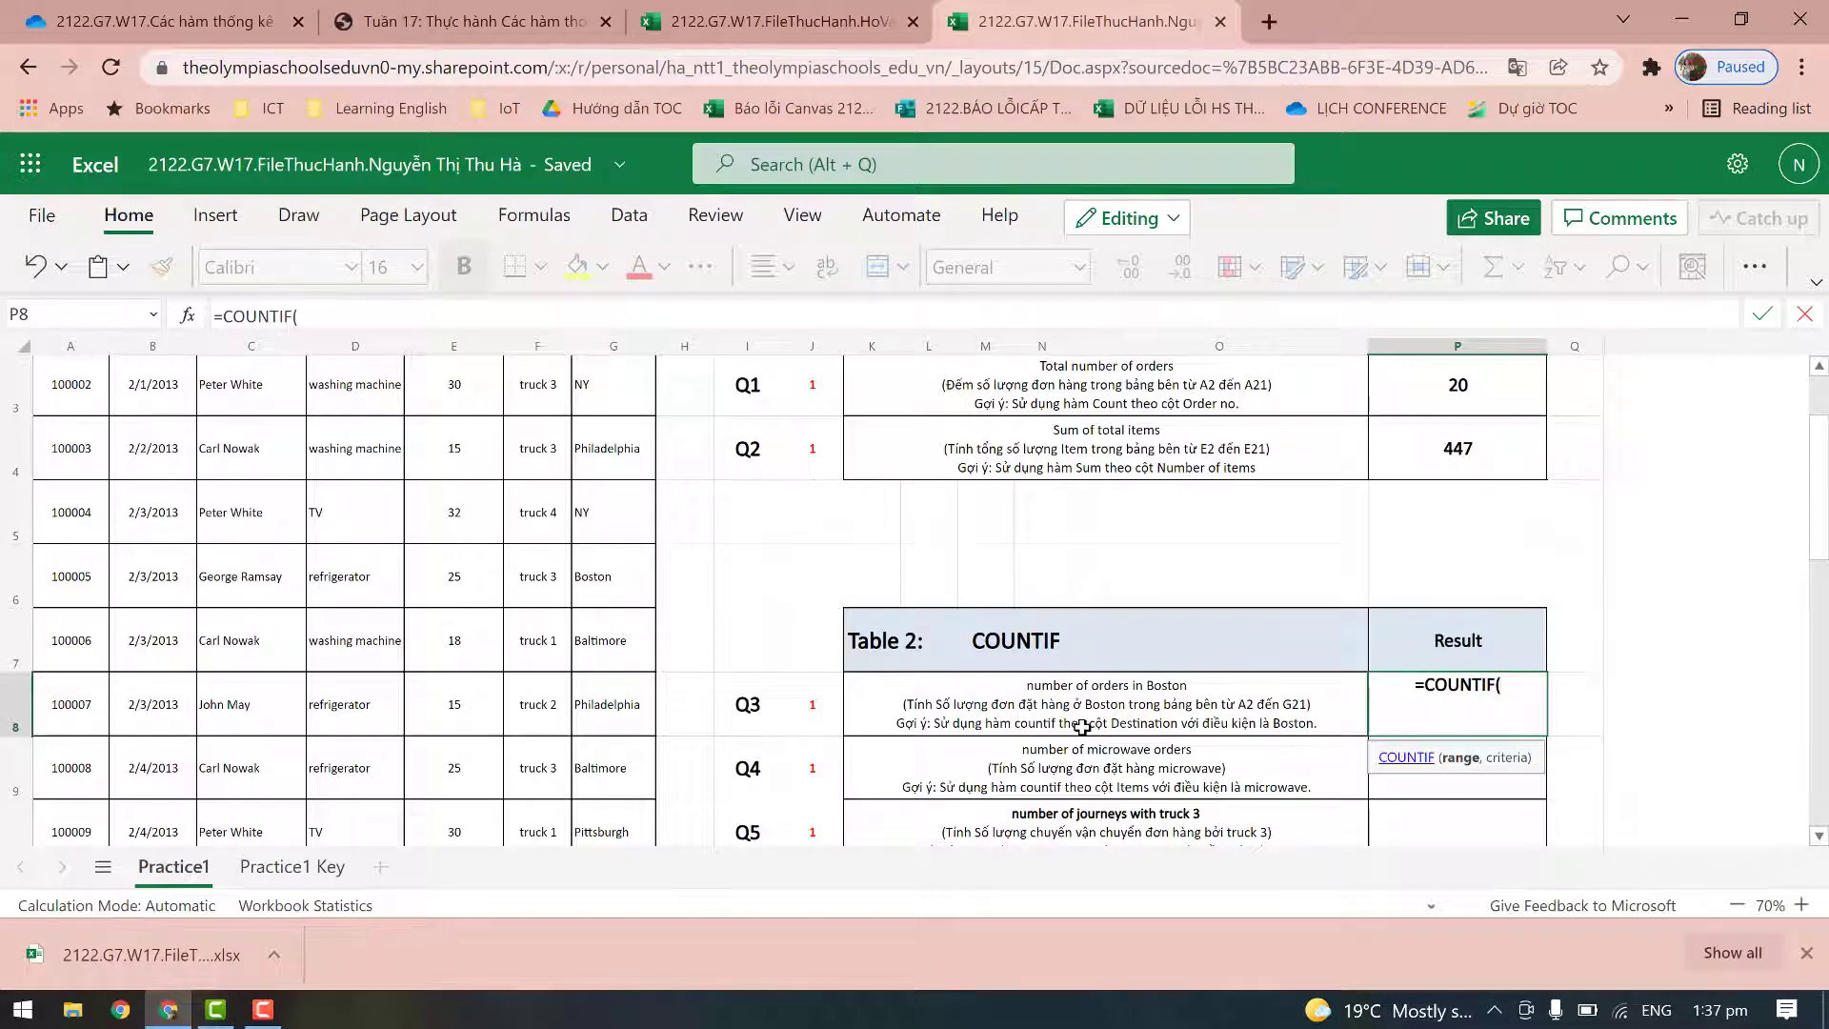
scroll(1082, 727, up, 3)
scroll(1082, 727, down, 3)
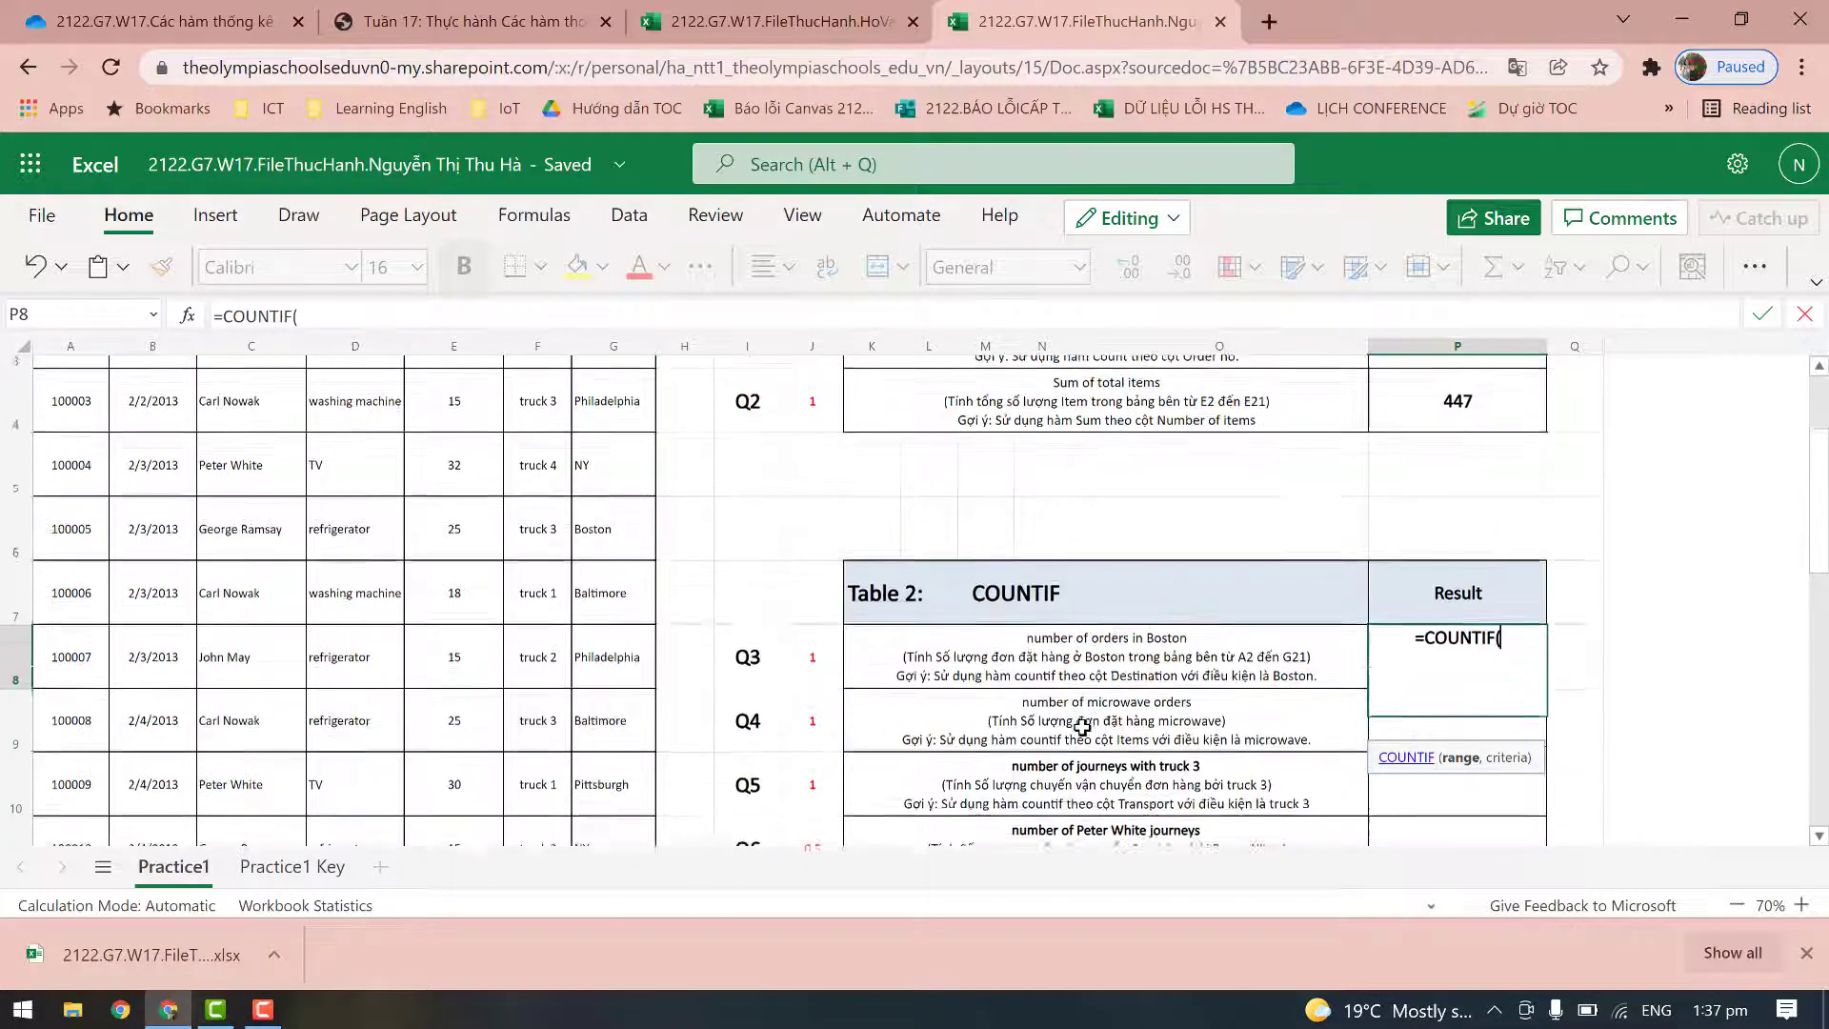
text(A2:)
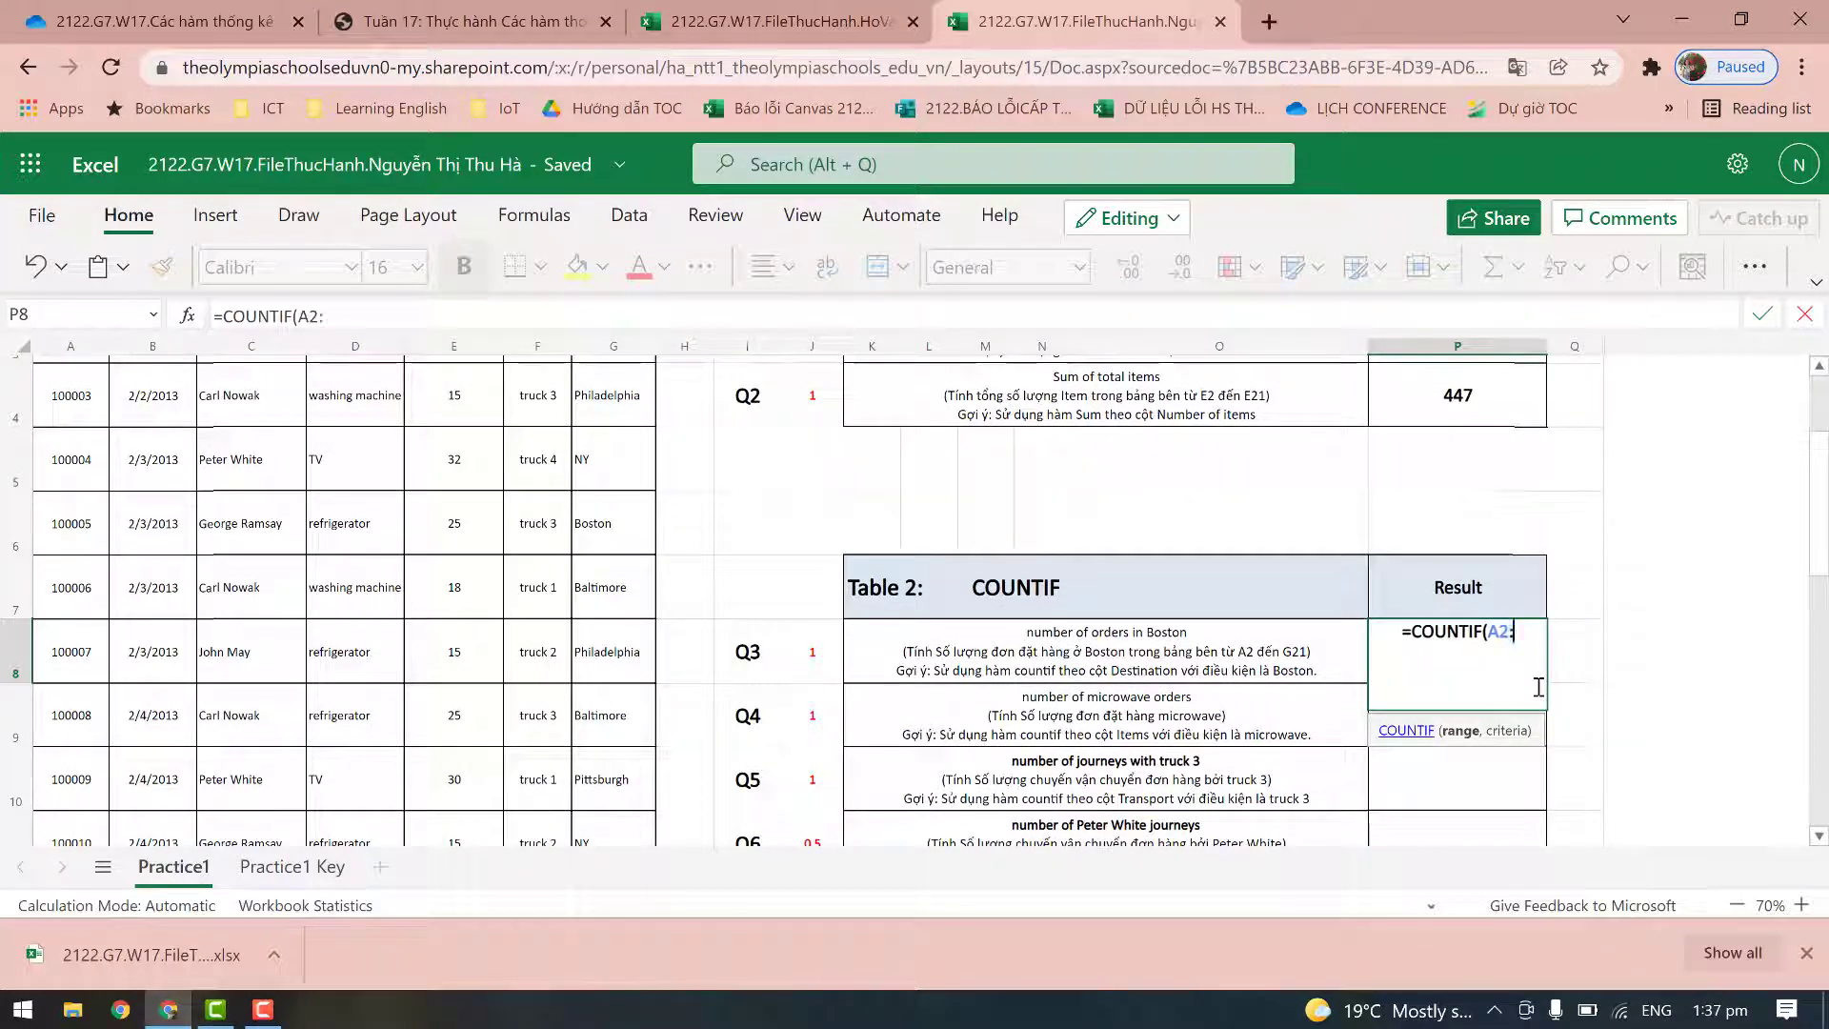
text(G21)
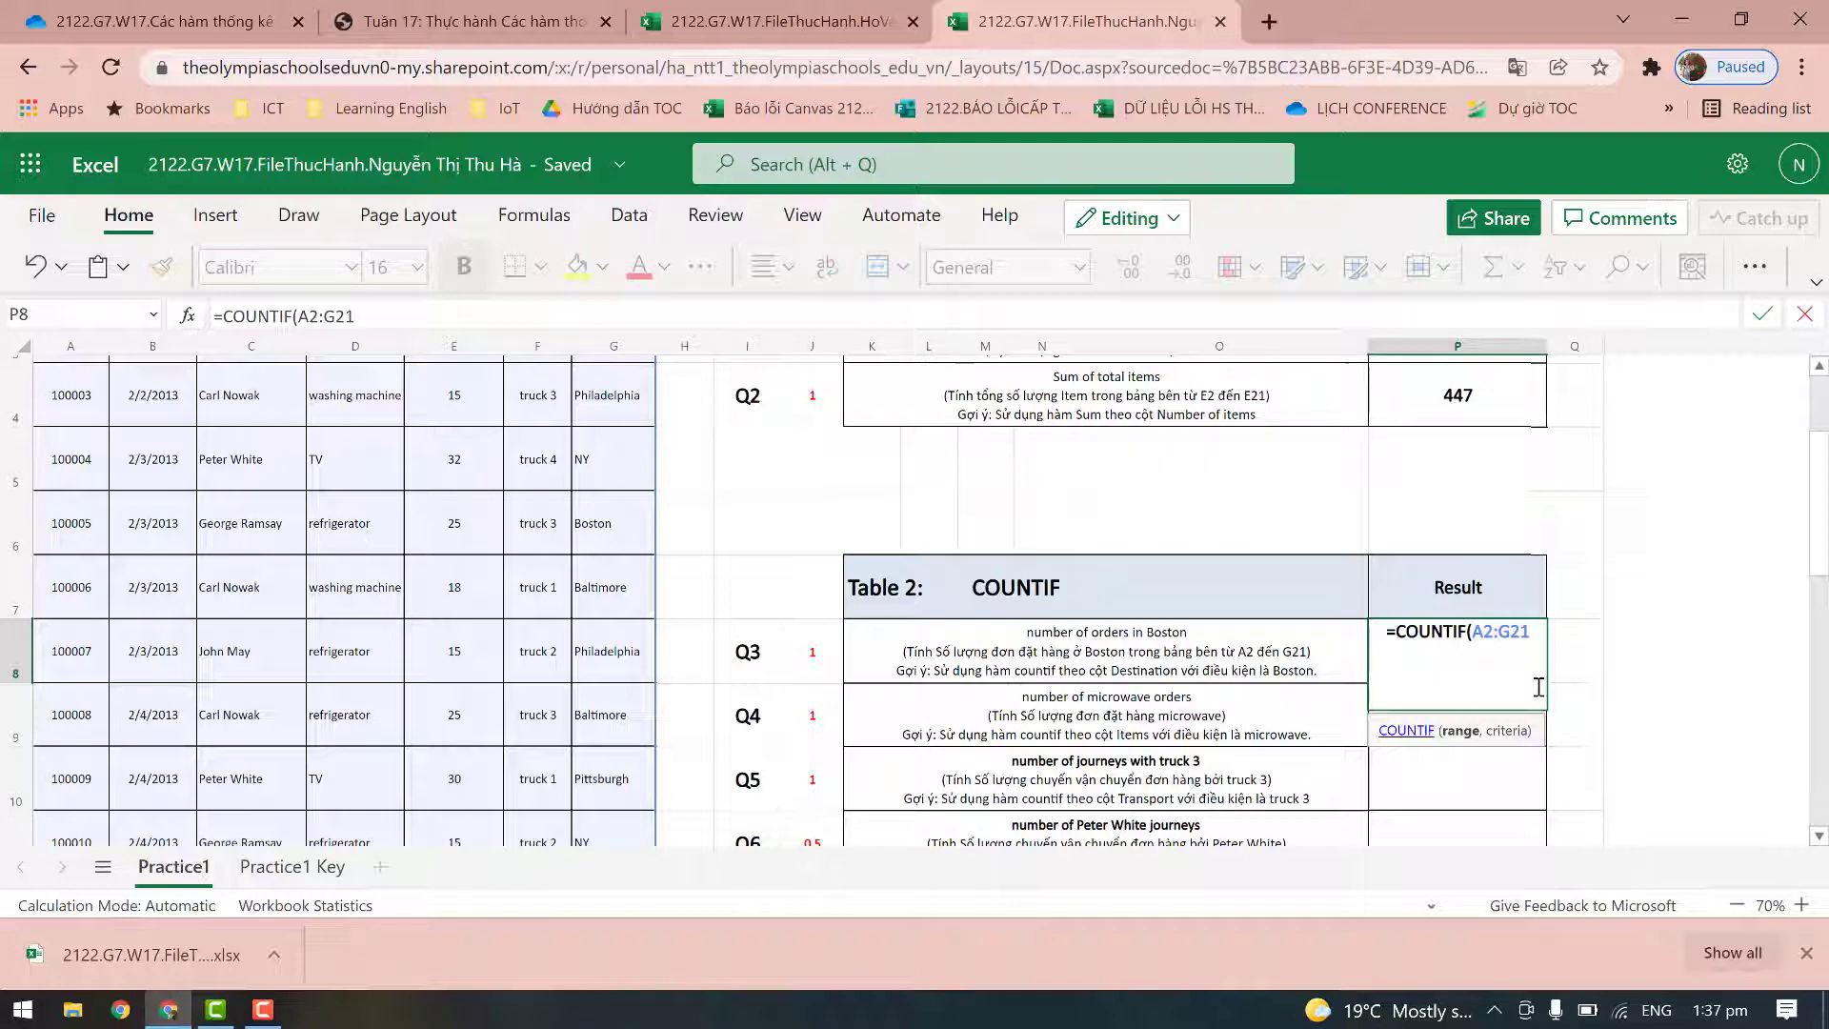
text(,)
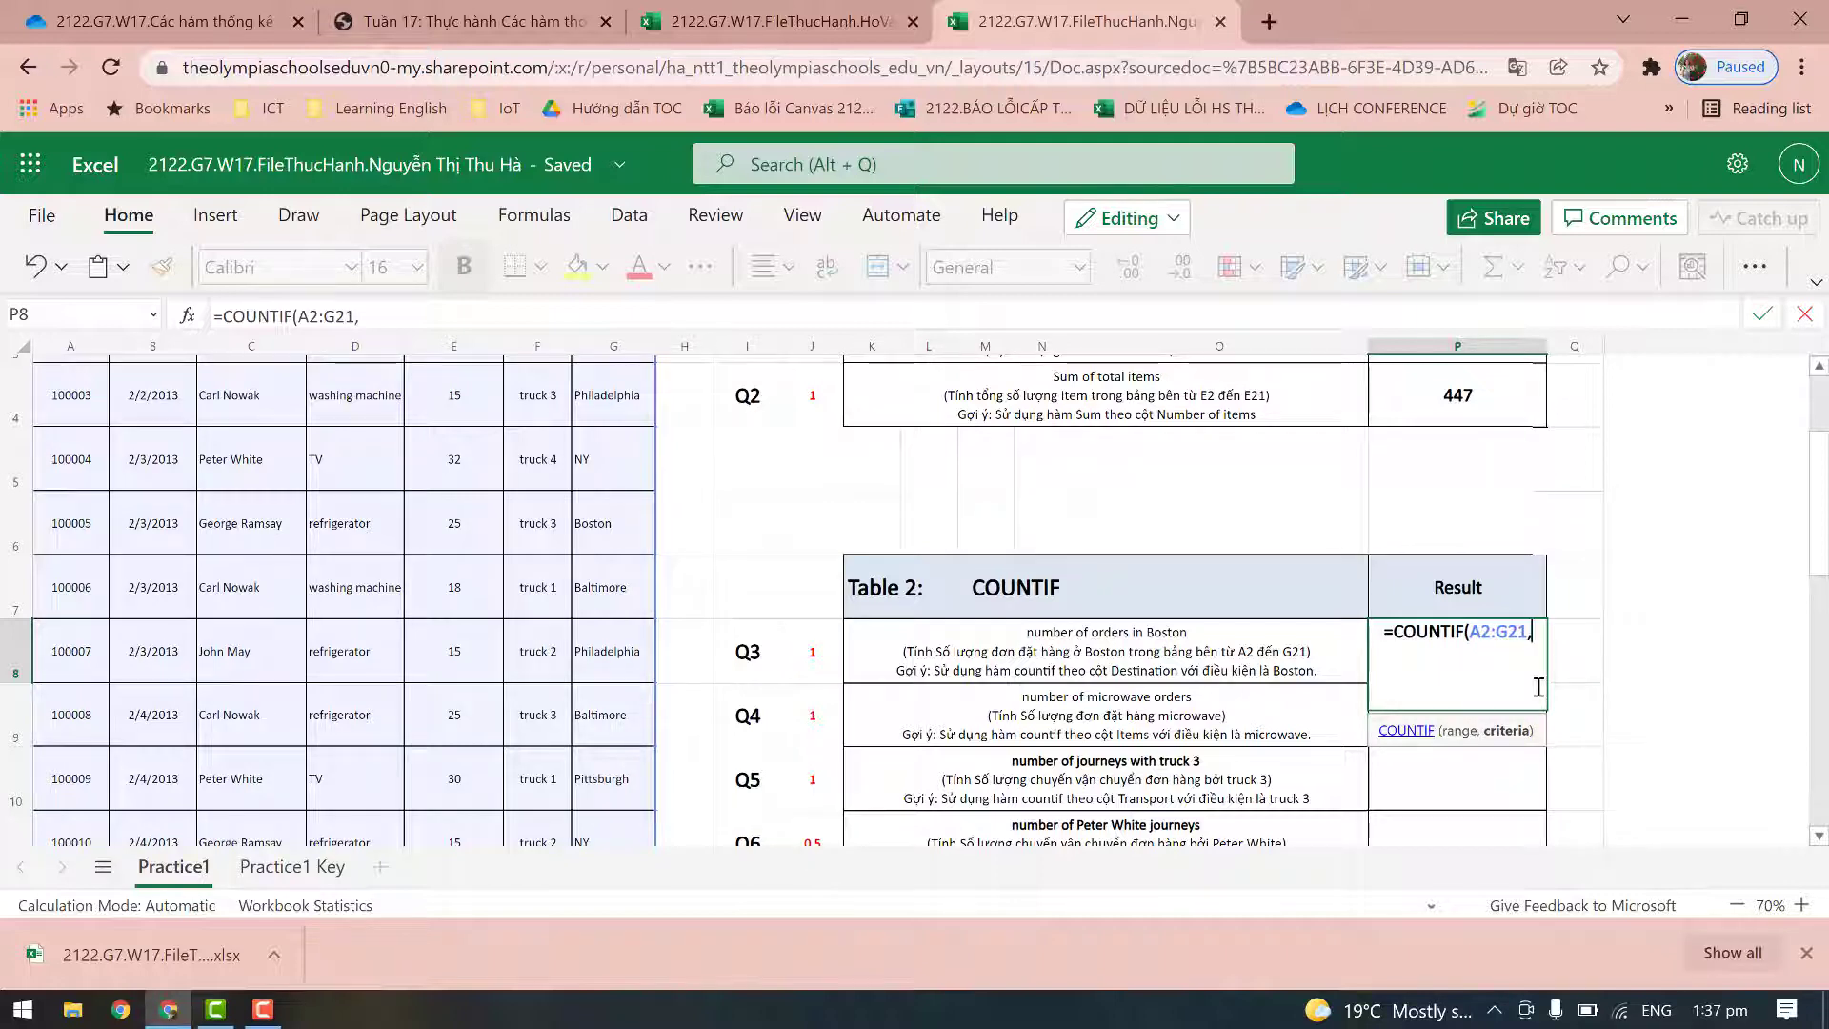
text(")
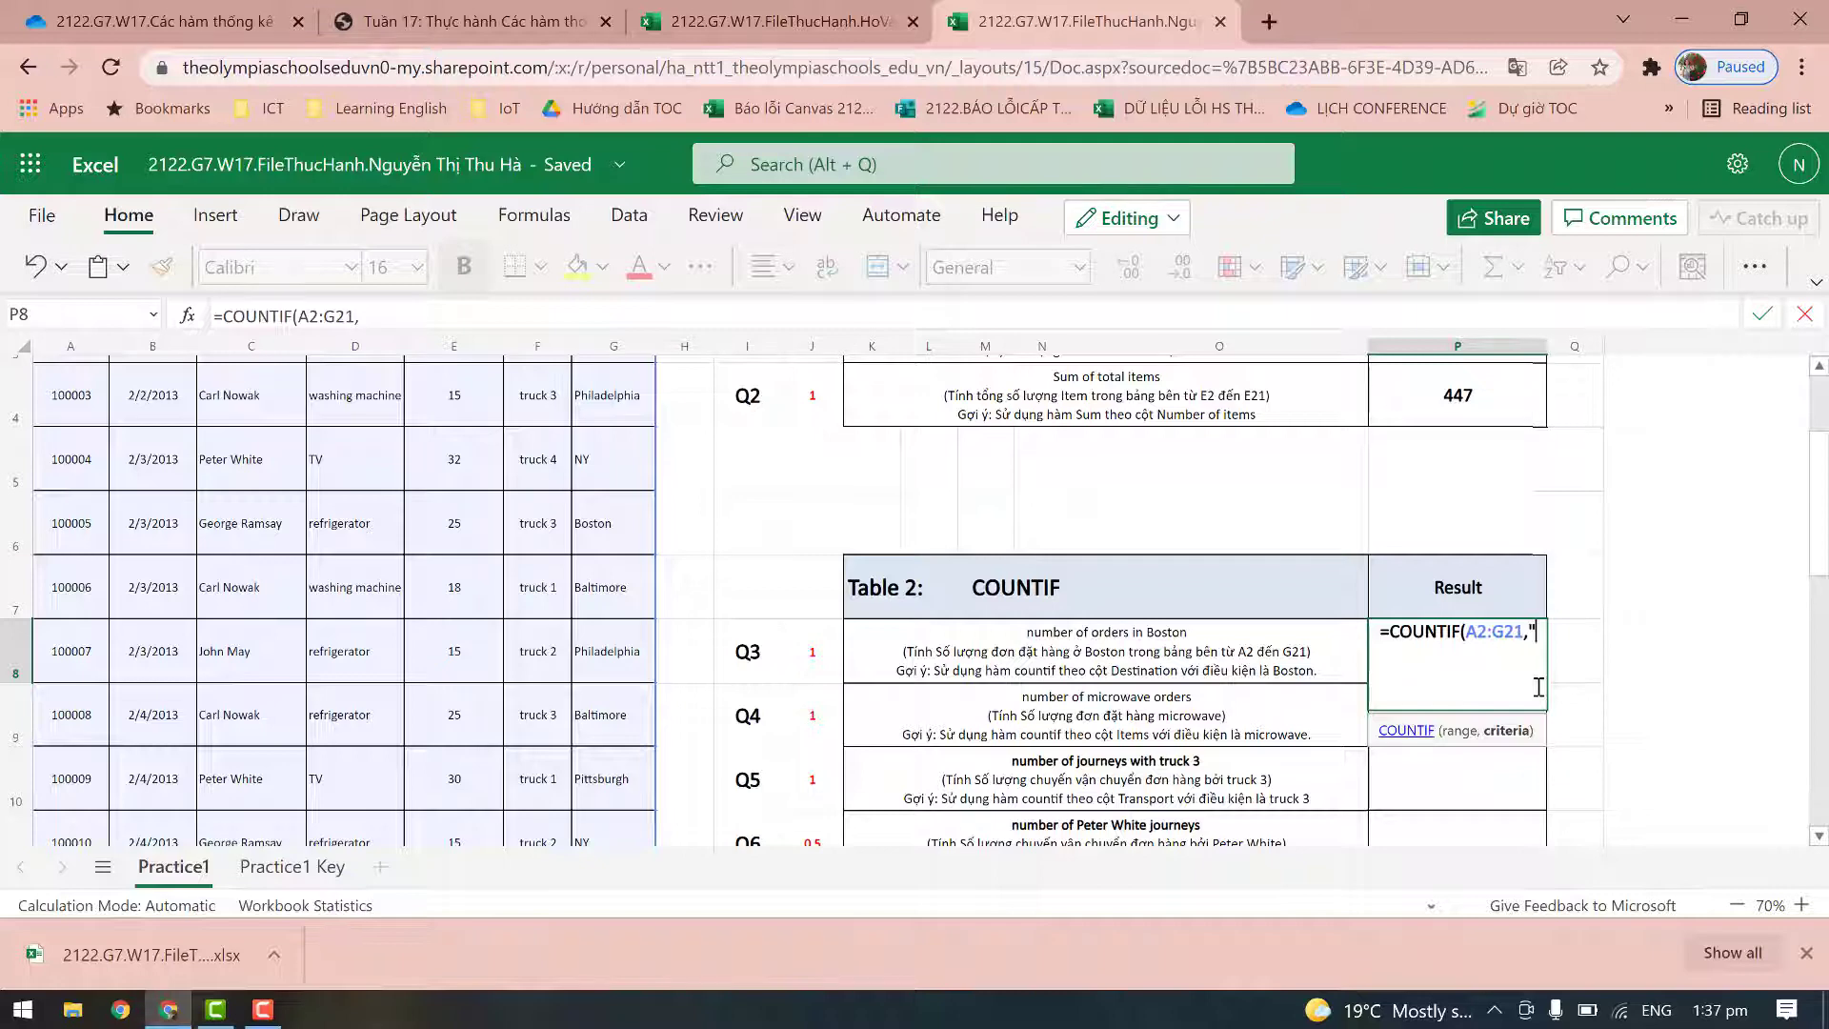
text(BO)
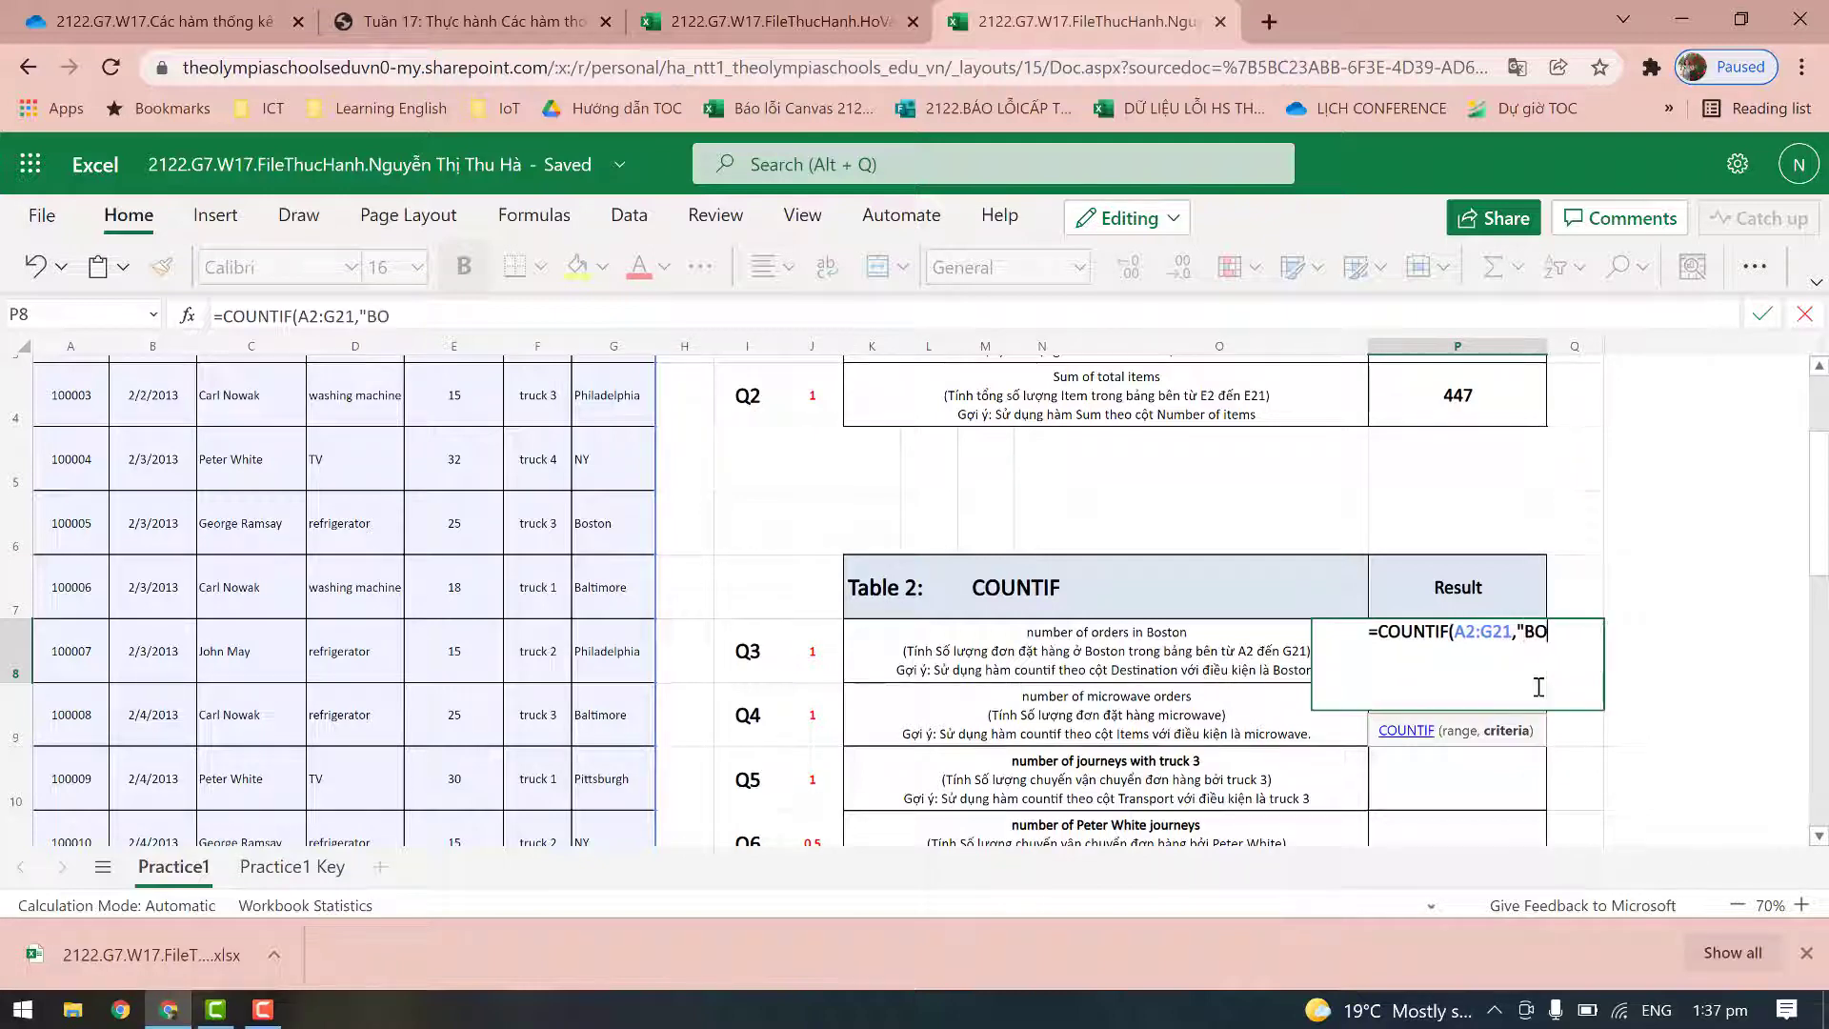
key(BackSpace)
text(ost)
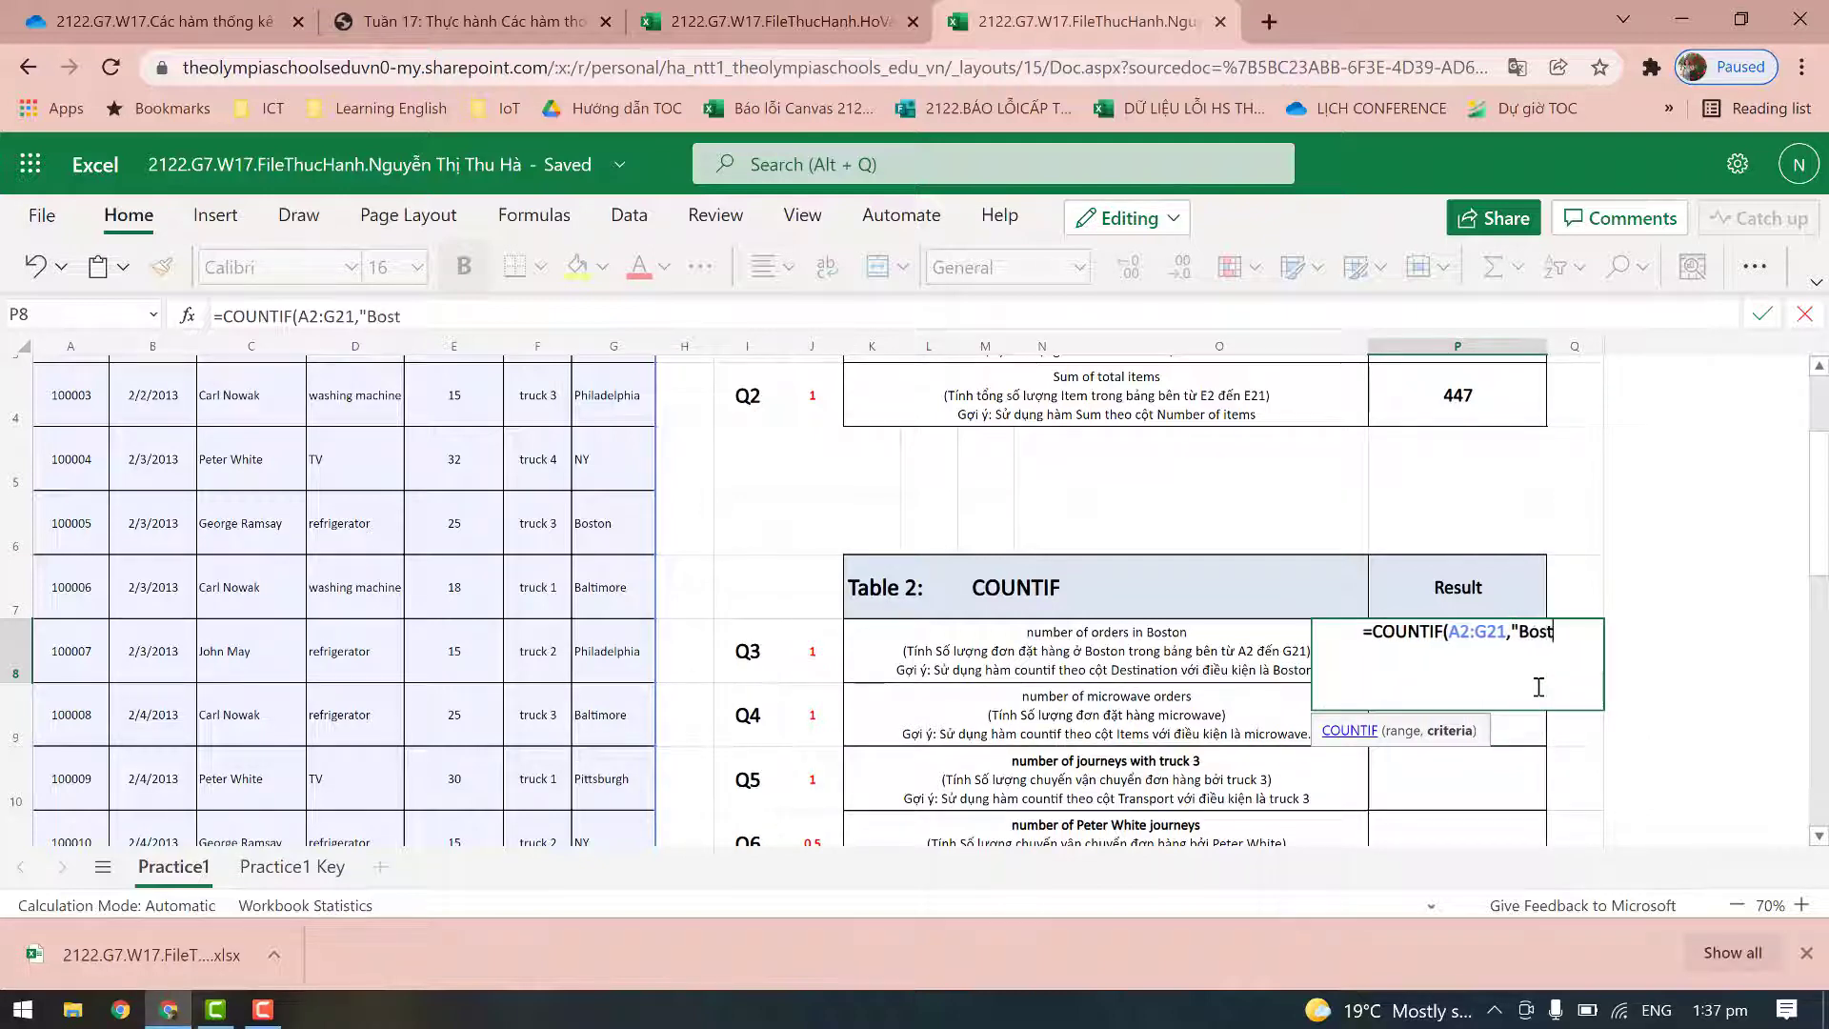
text(on"))
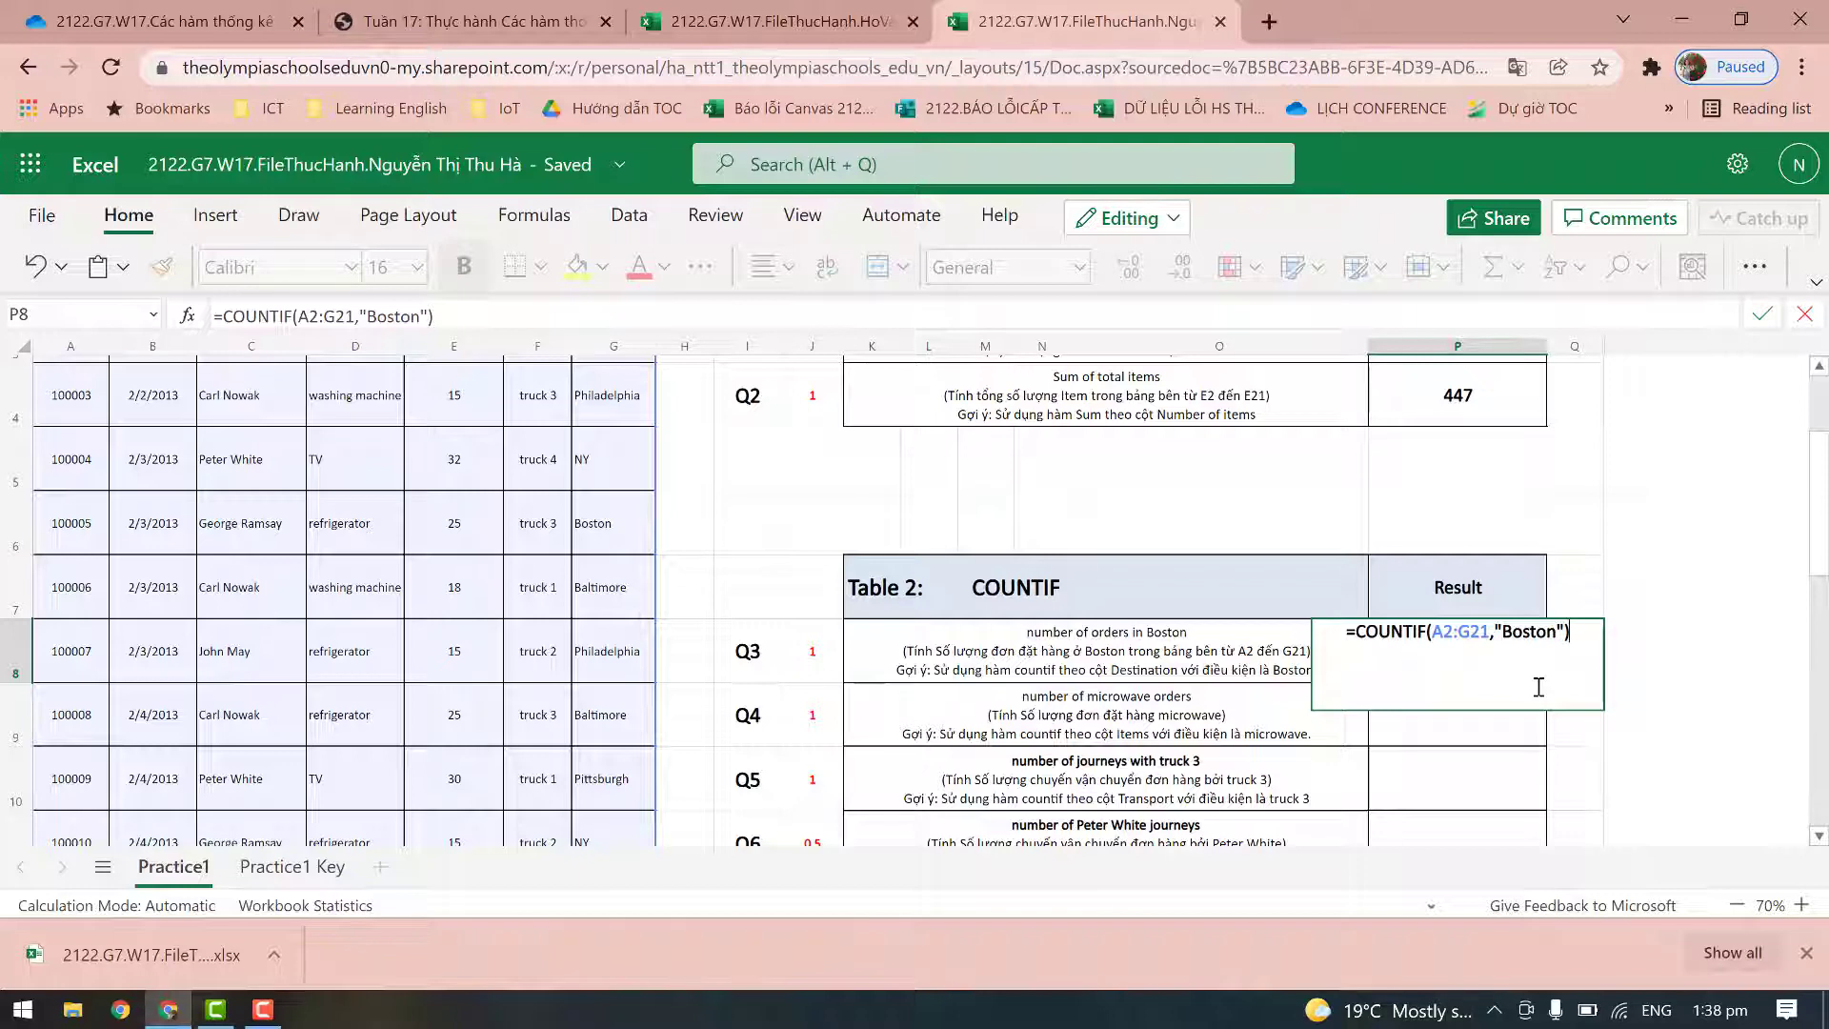
key(Return)
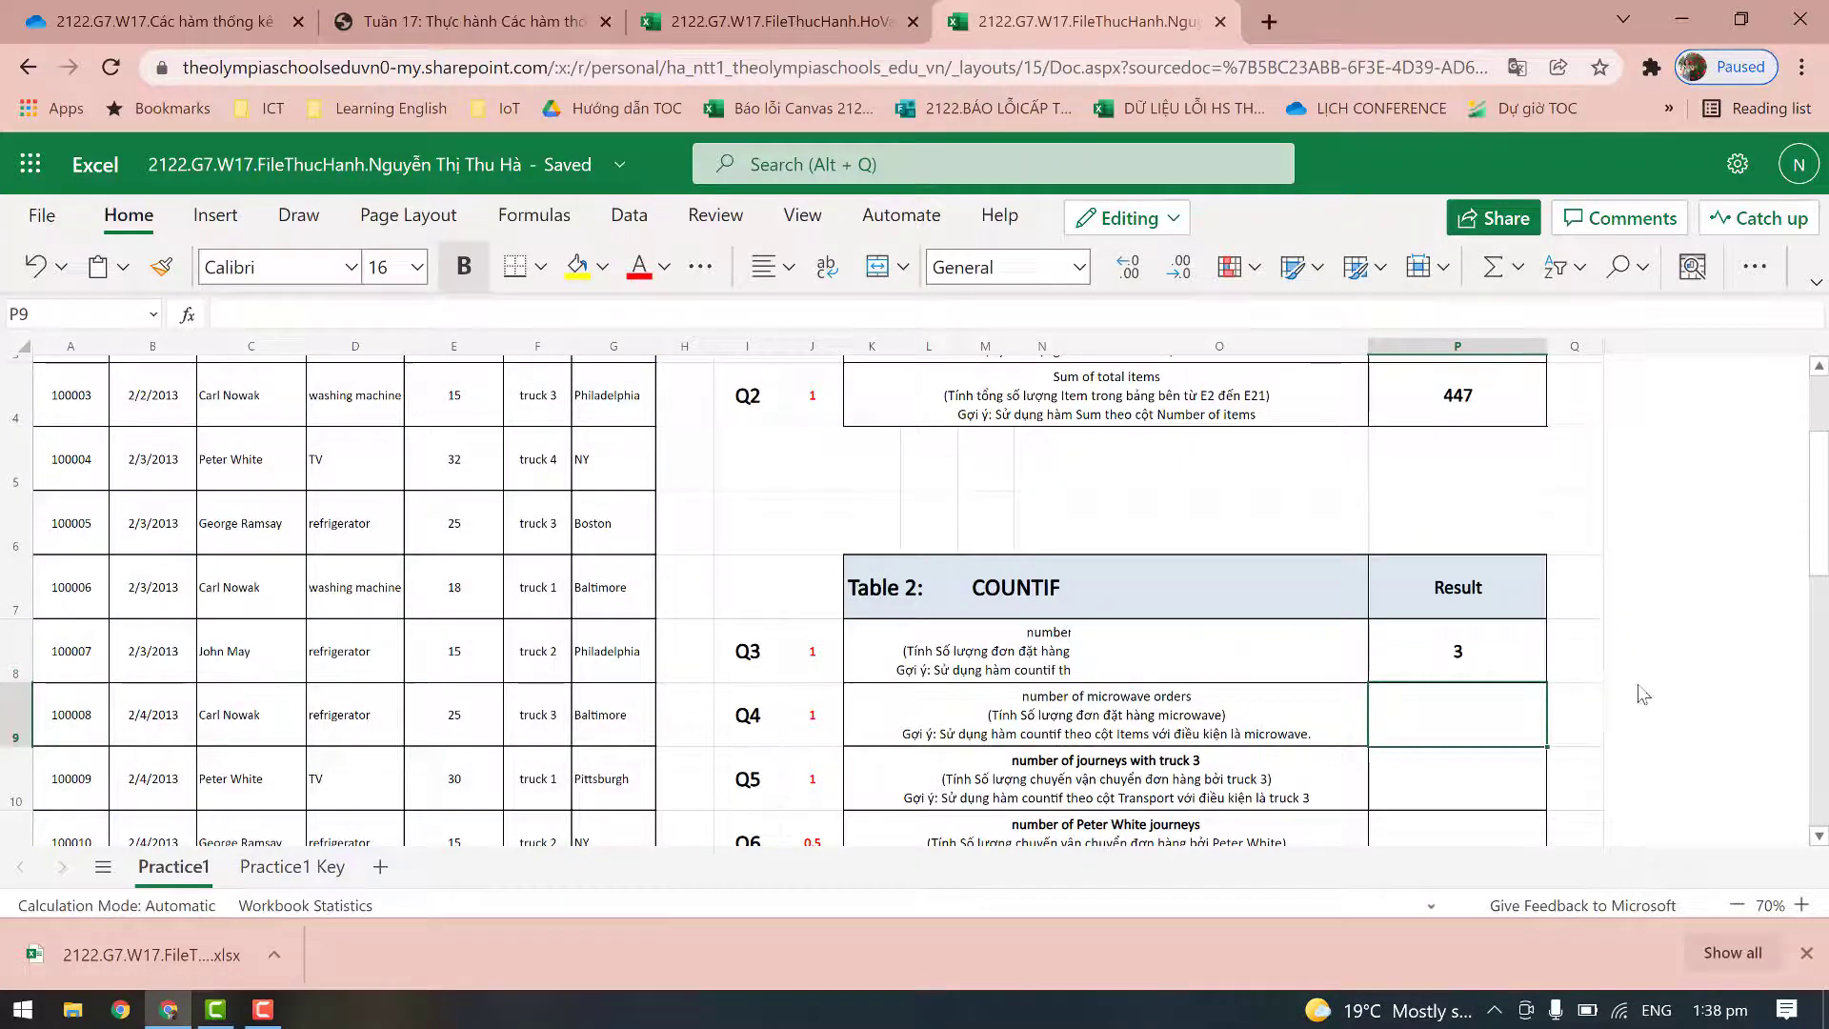
Enter =COUNTIF(A2:G21,'microwave') in P9, counting 3 microwave orders
click(1467, 792)
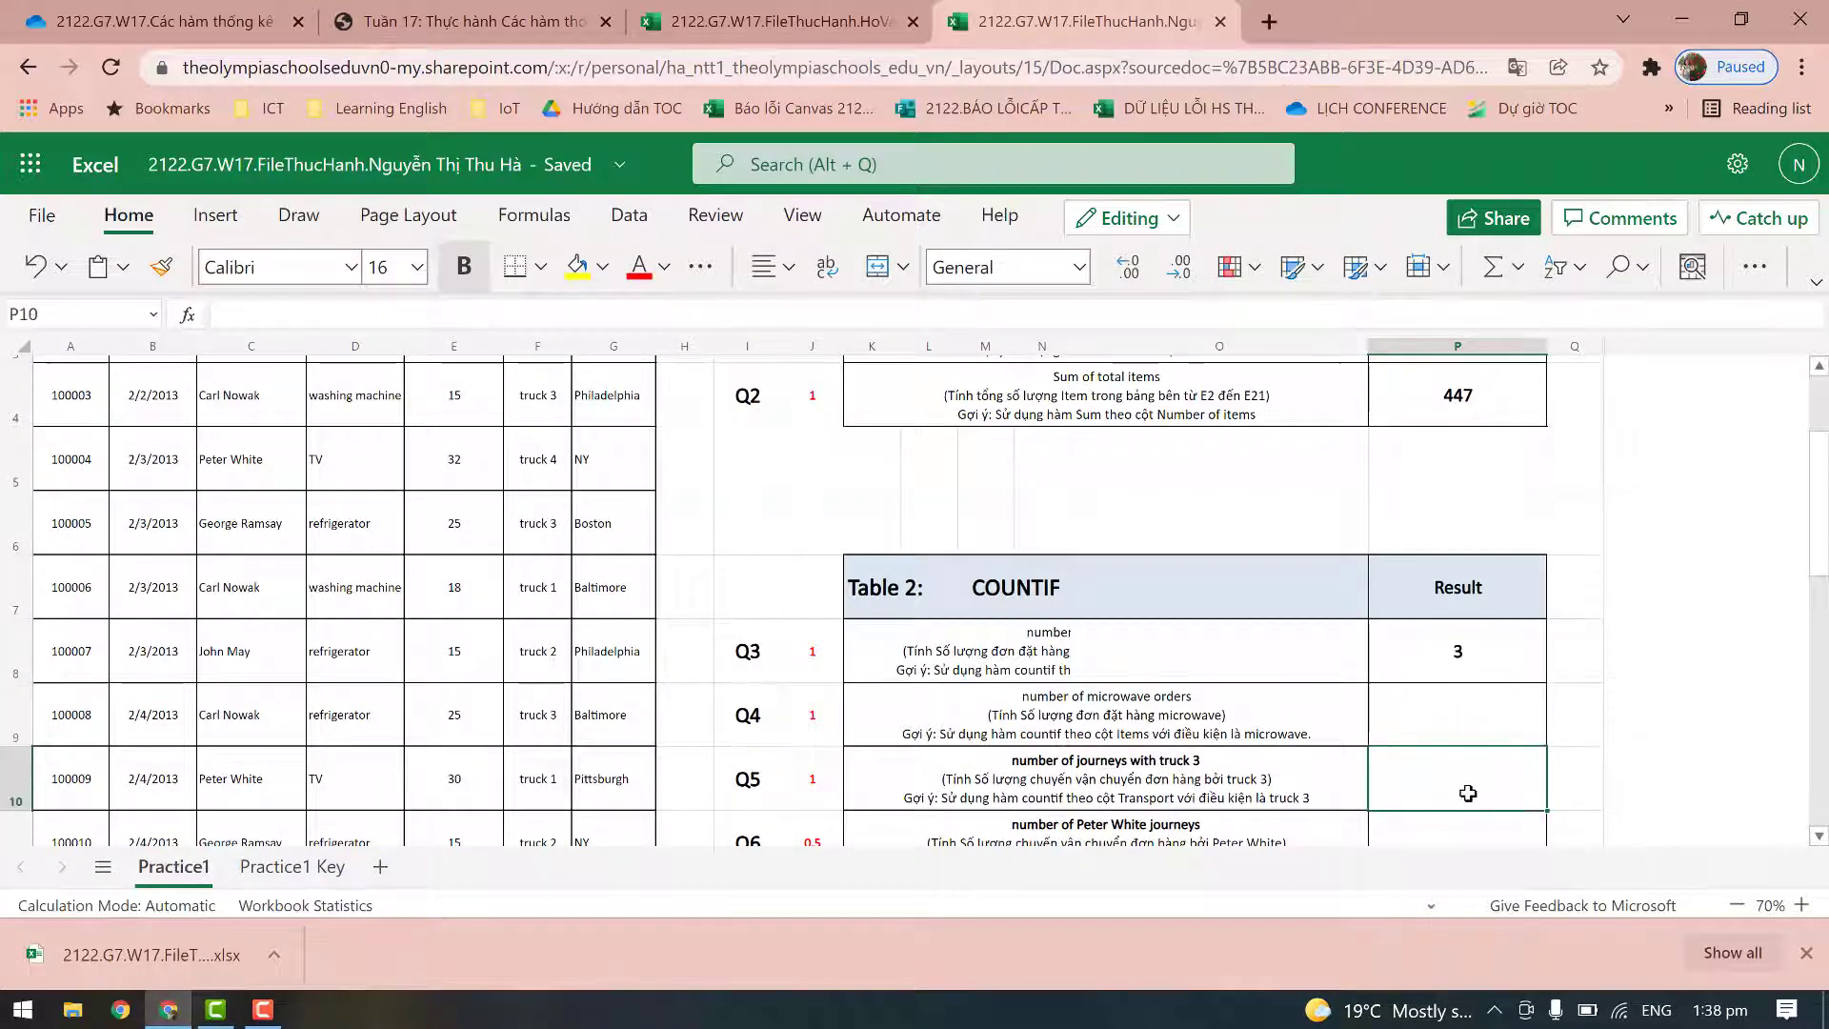
click(1460, 727)
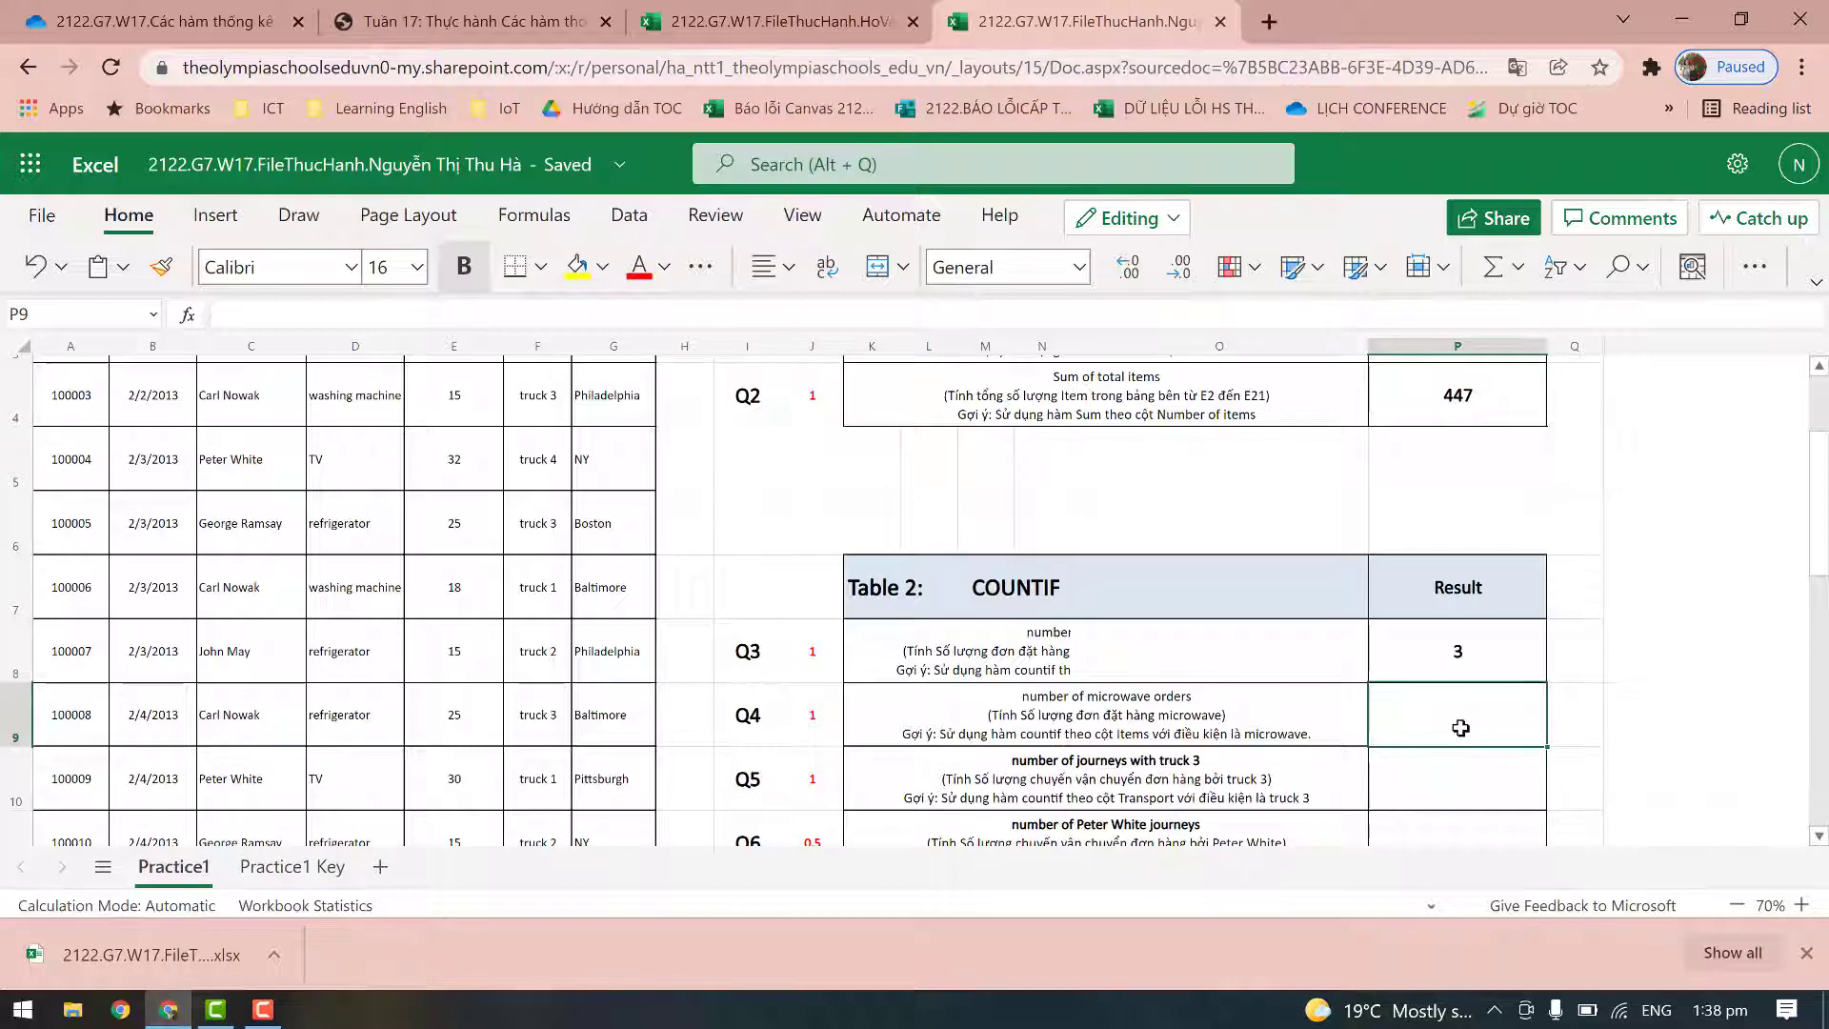
scroll(1460, 728, down, 1)
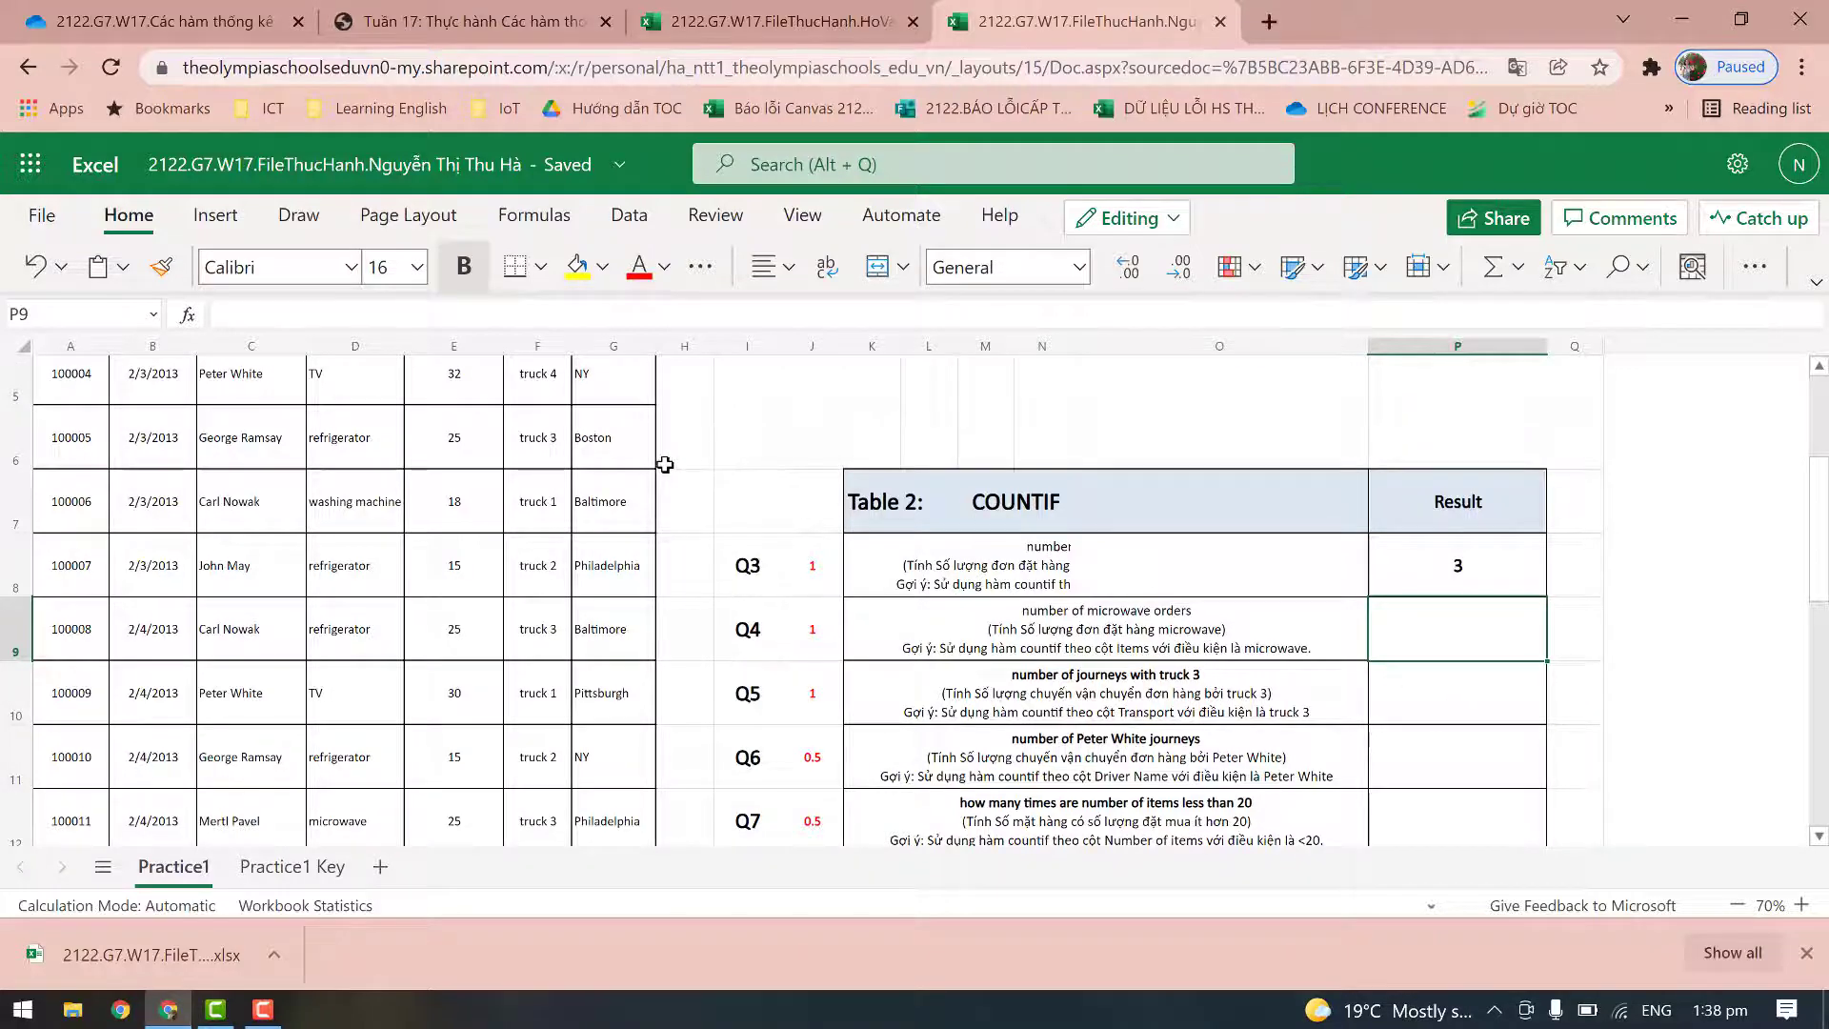
scroll(665, 464, up, 3)
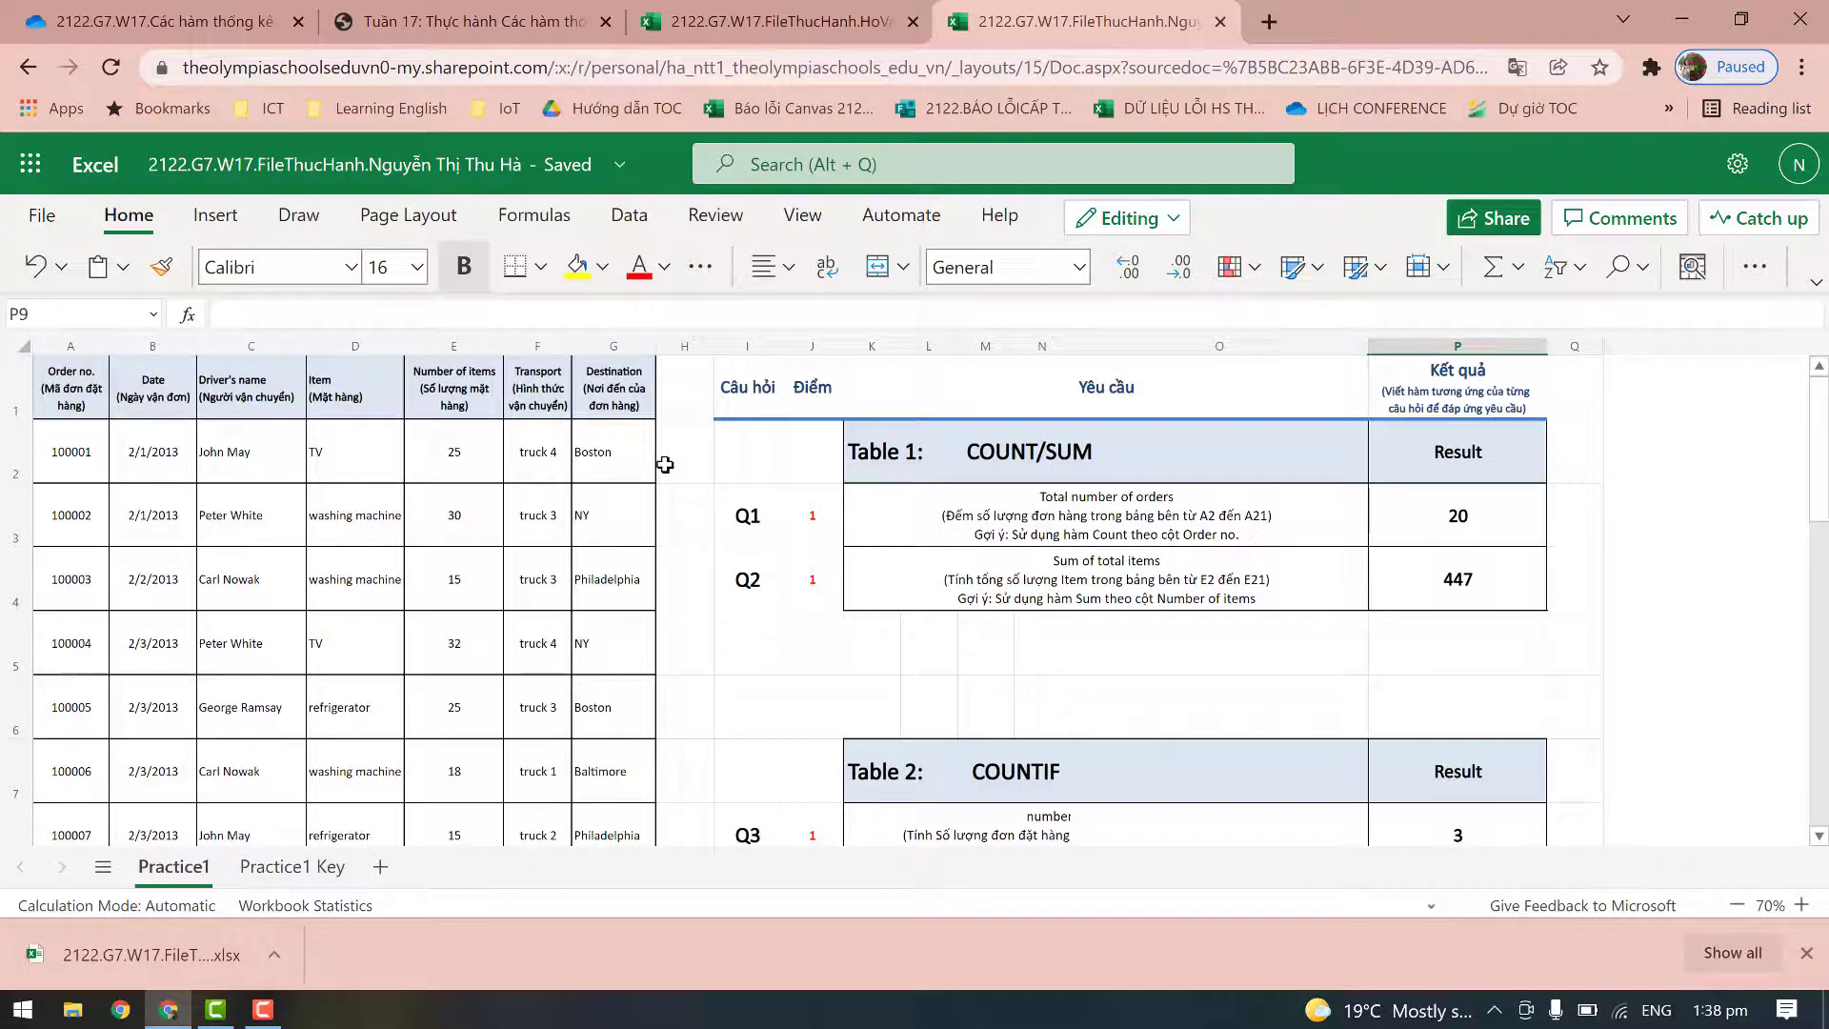
scroll(665, 464, down, 3)
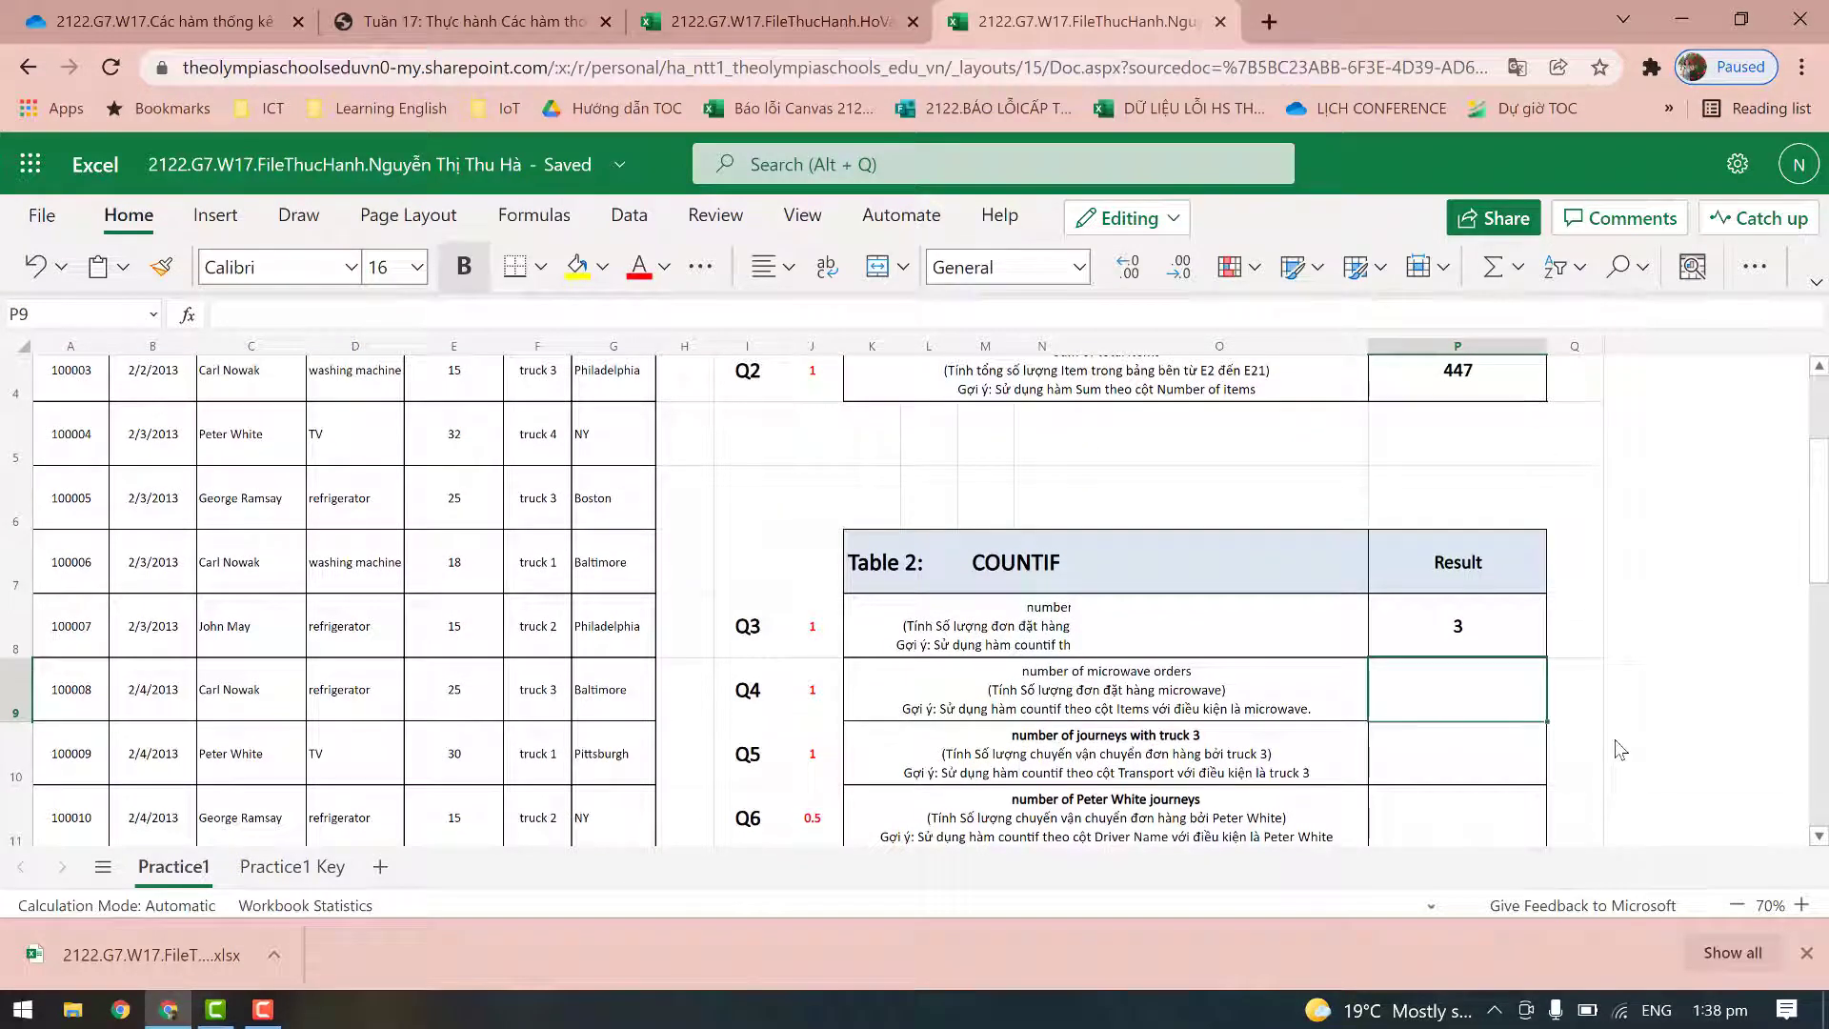
text(=COUNTIF)
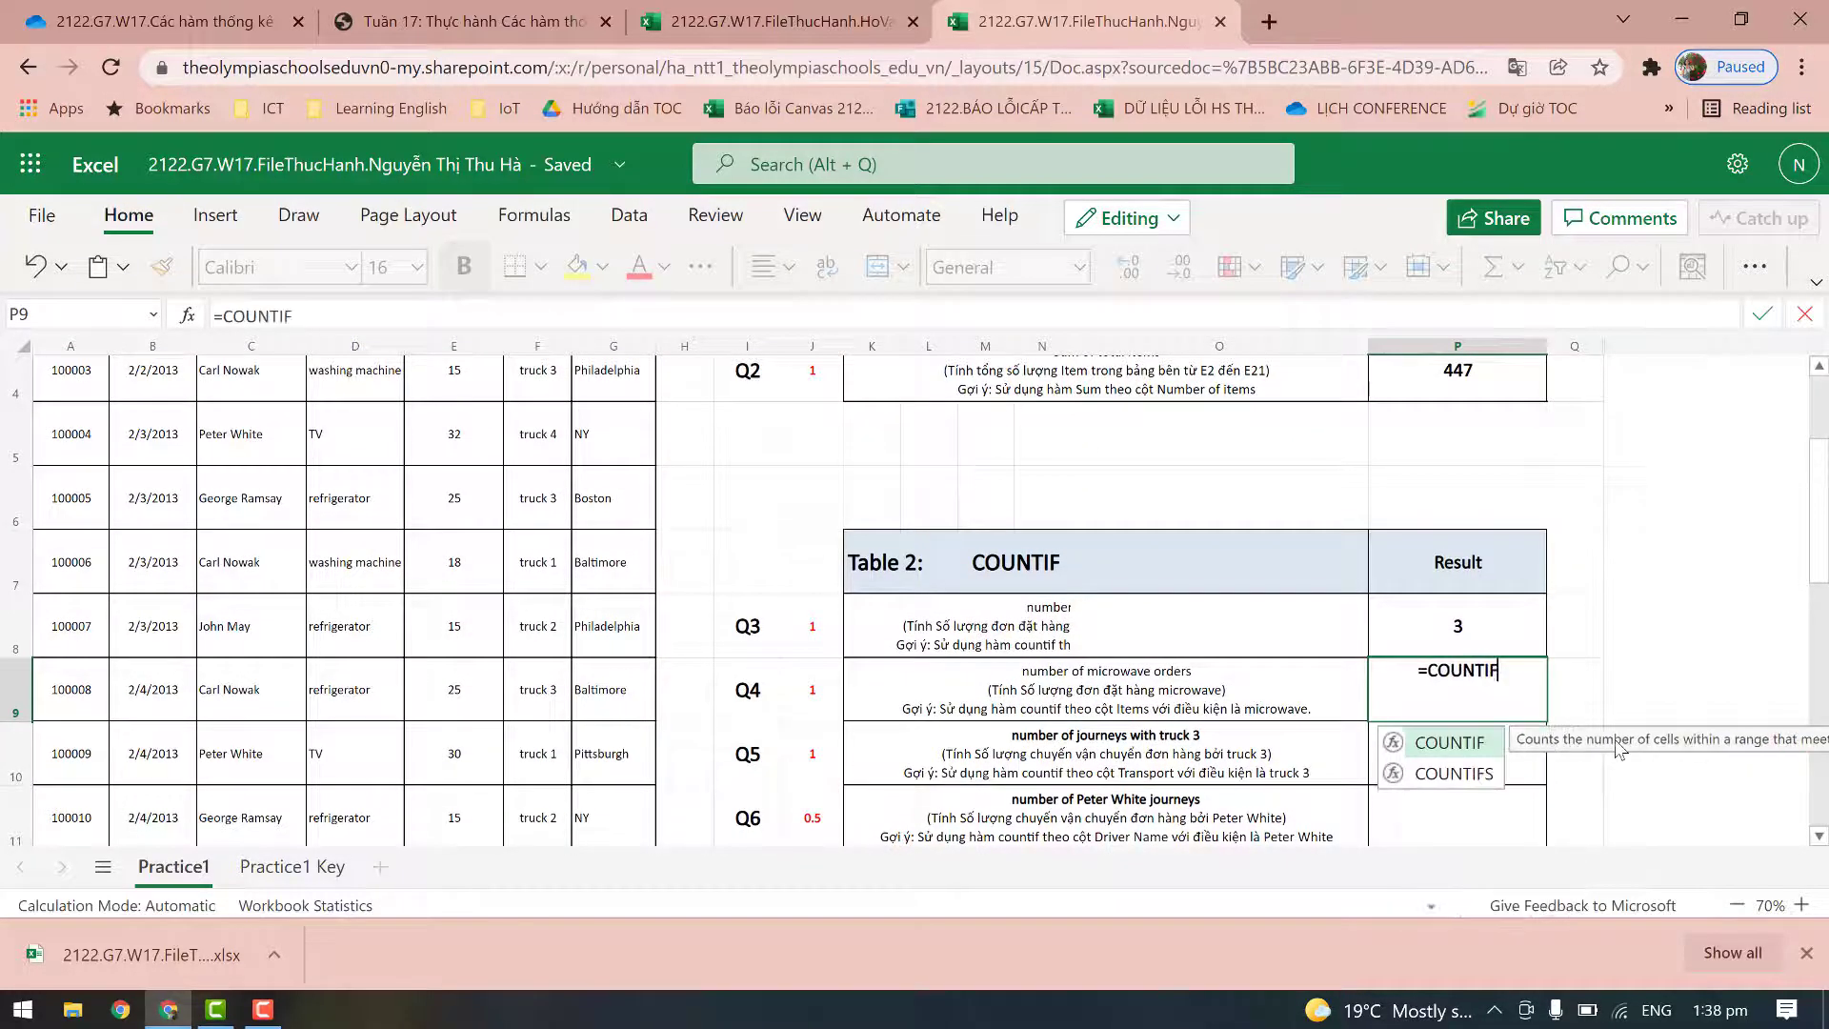
text(()
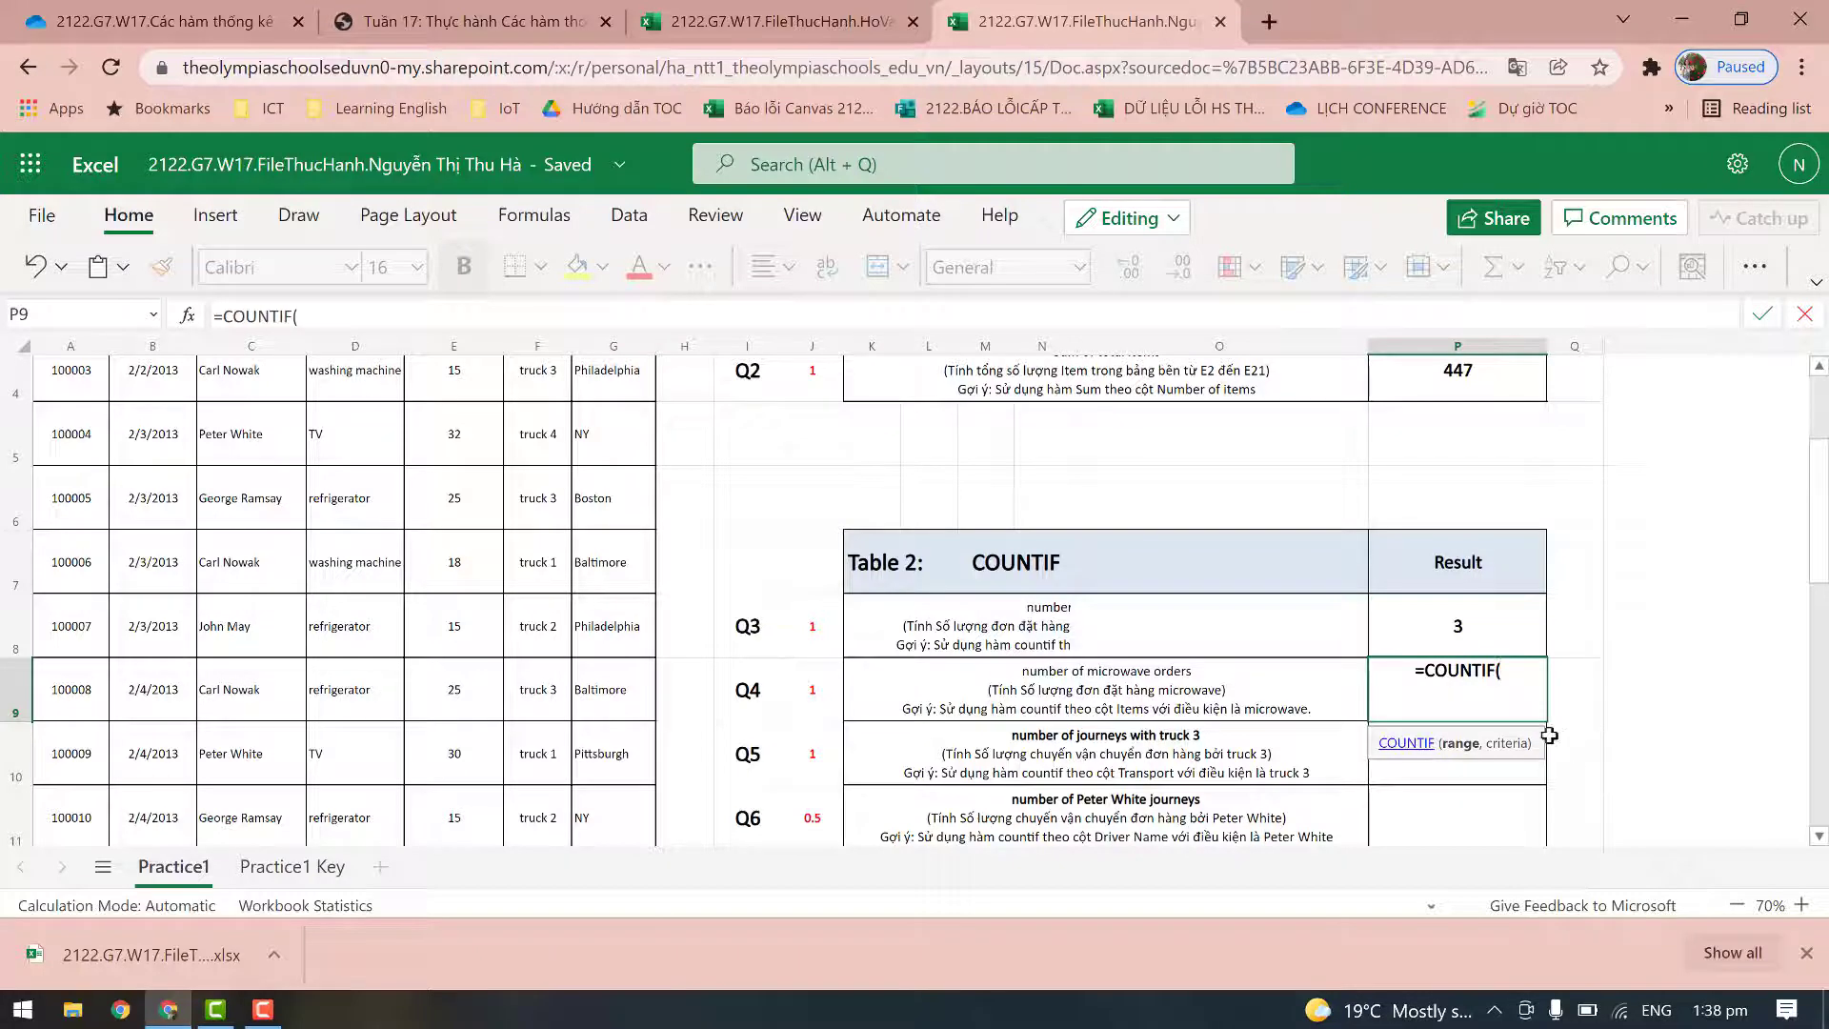
text(A2:)
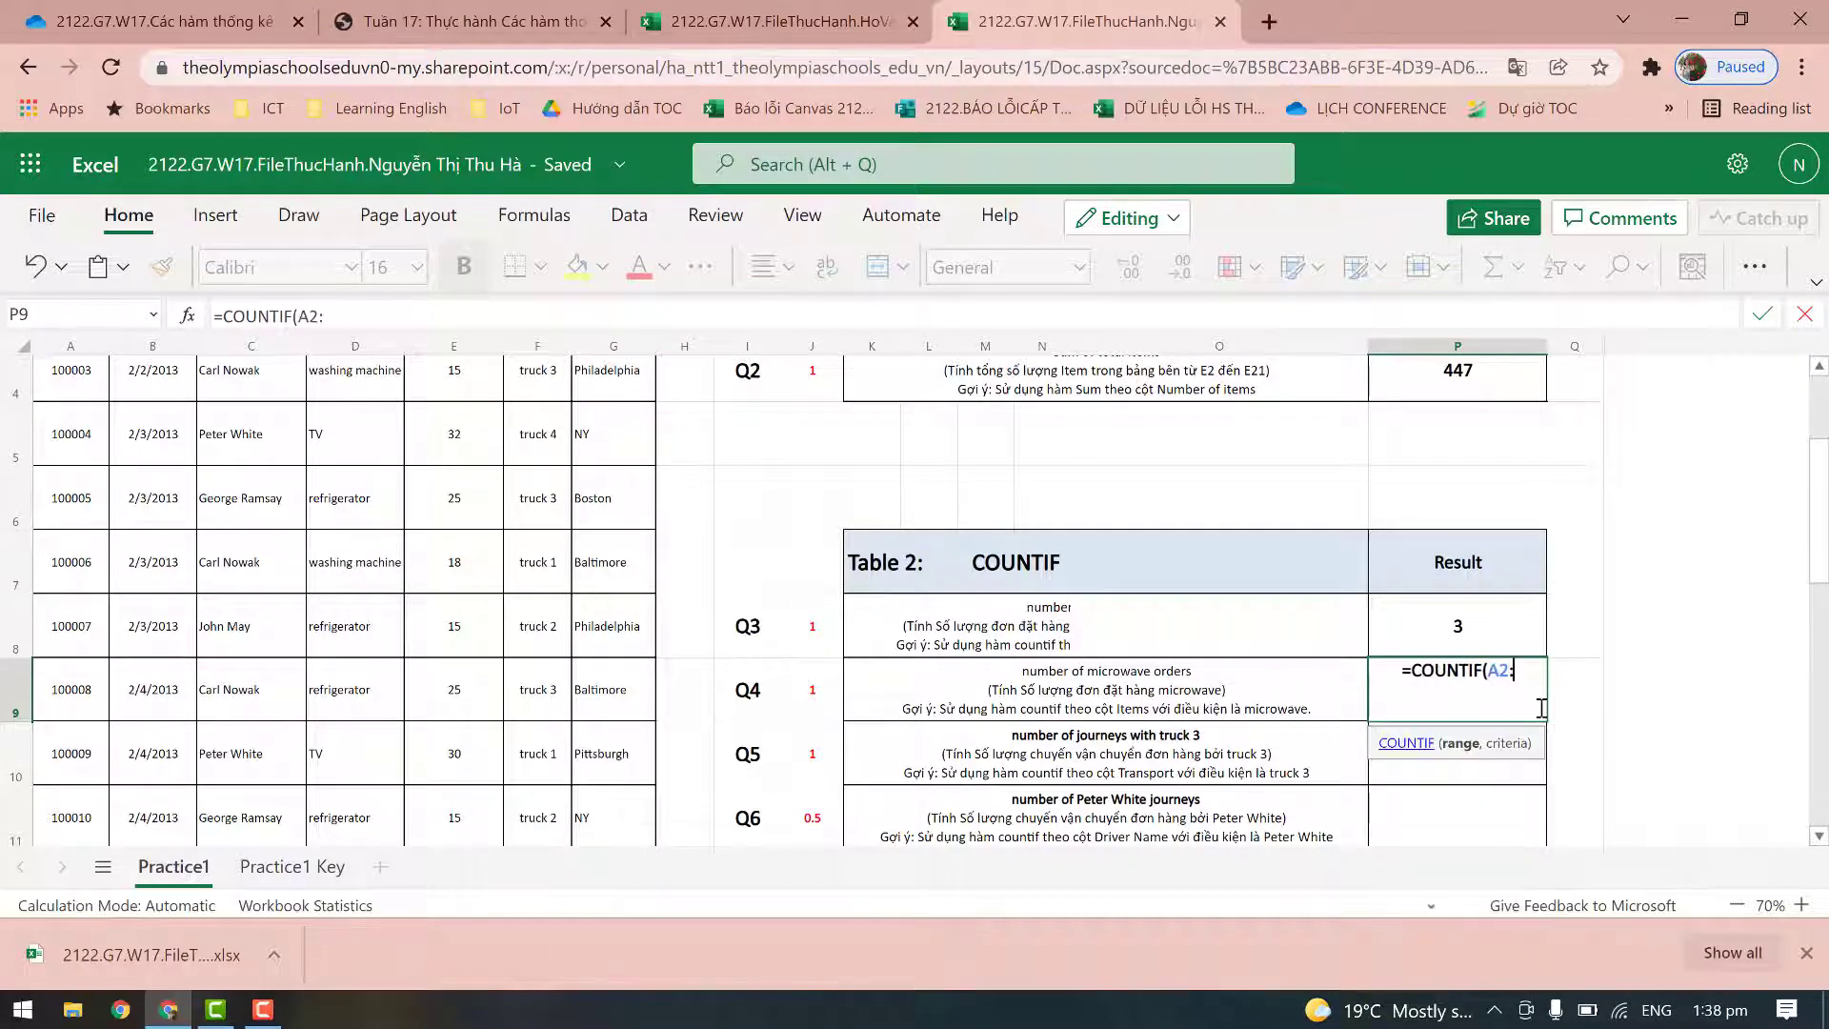
text(G21,)
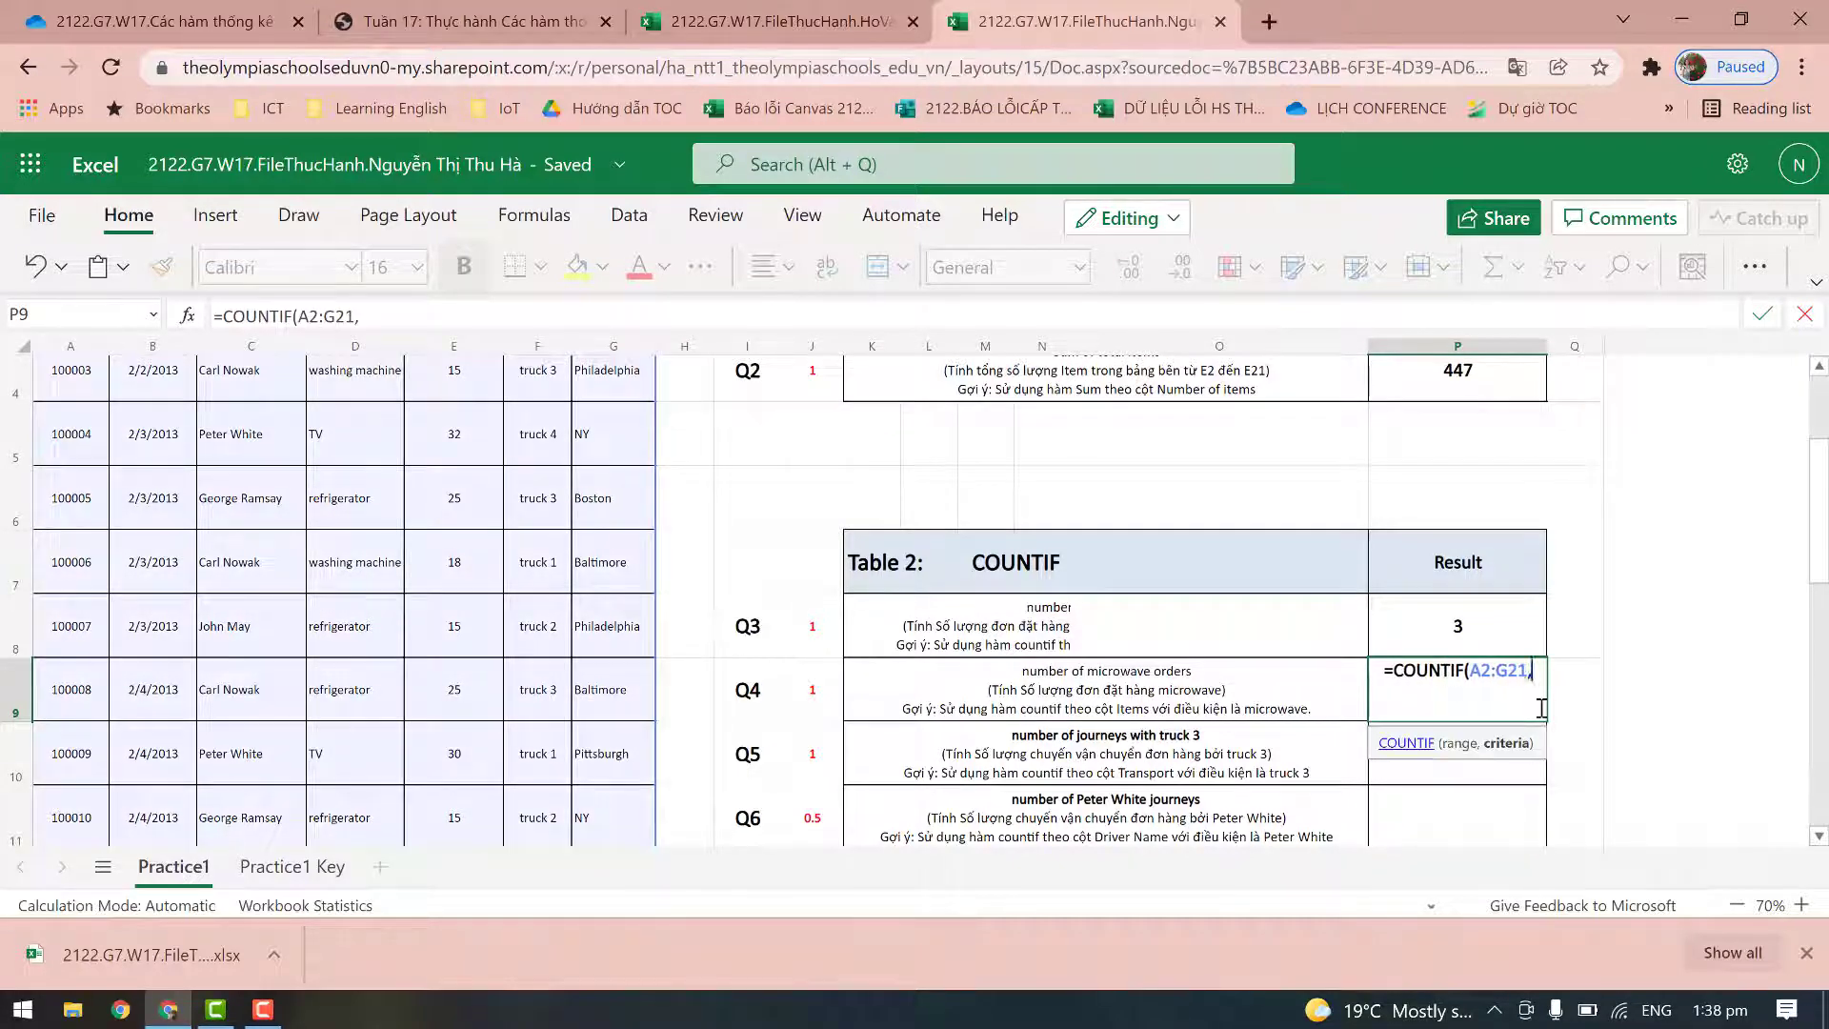
text("mic)
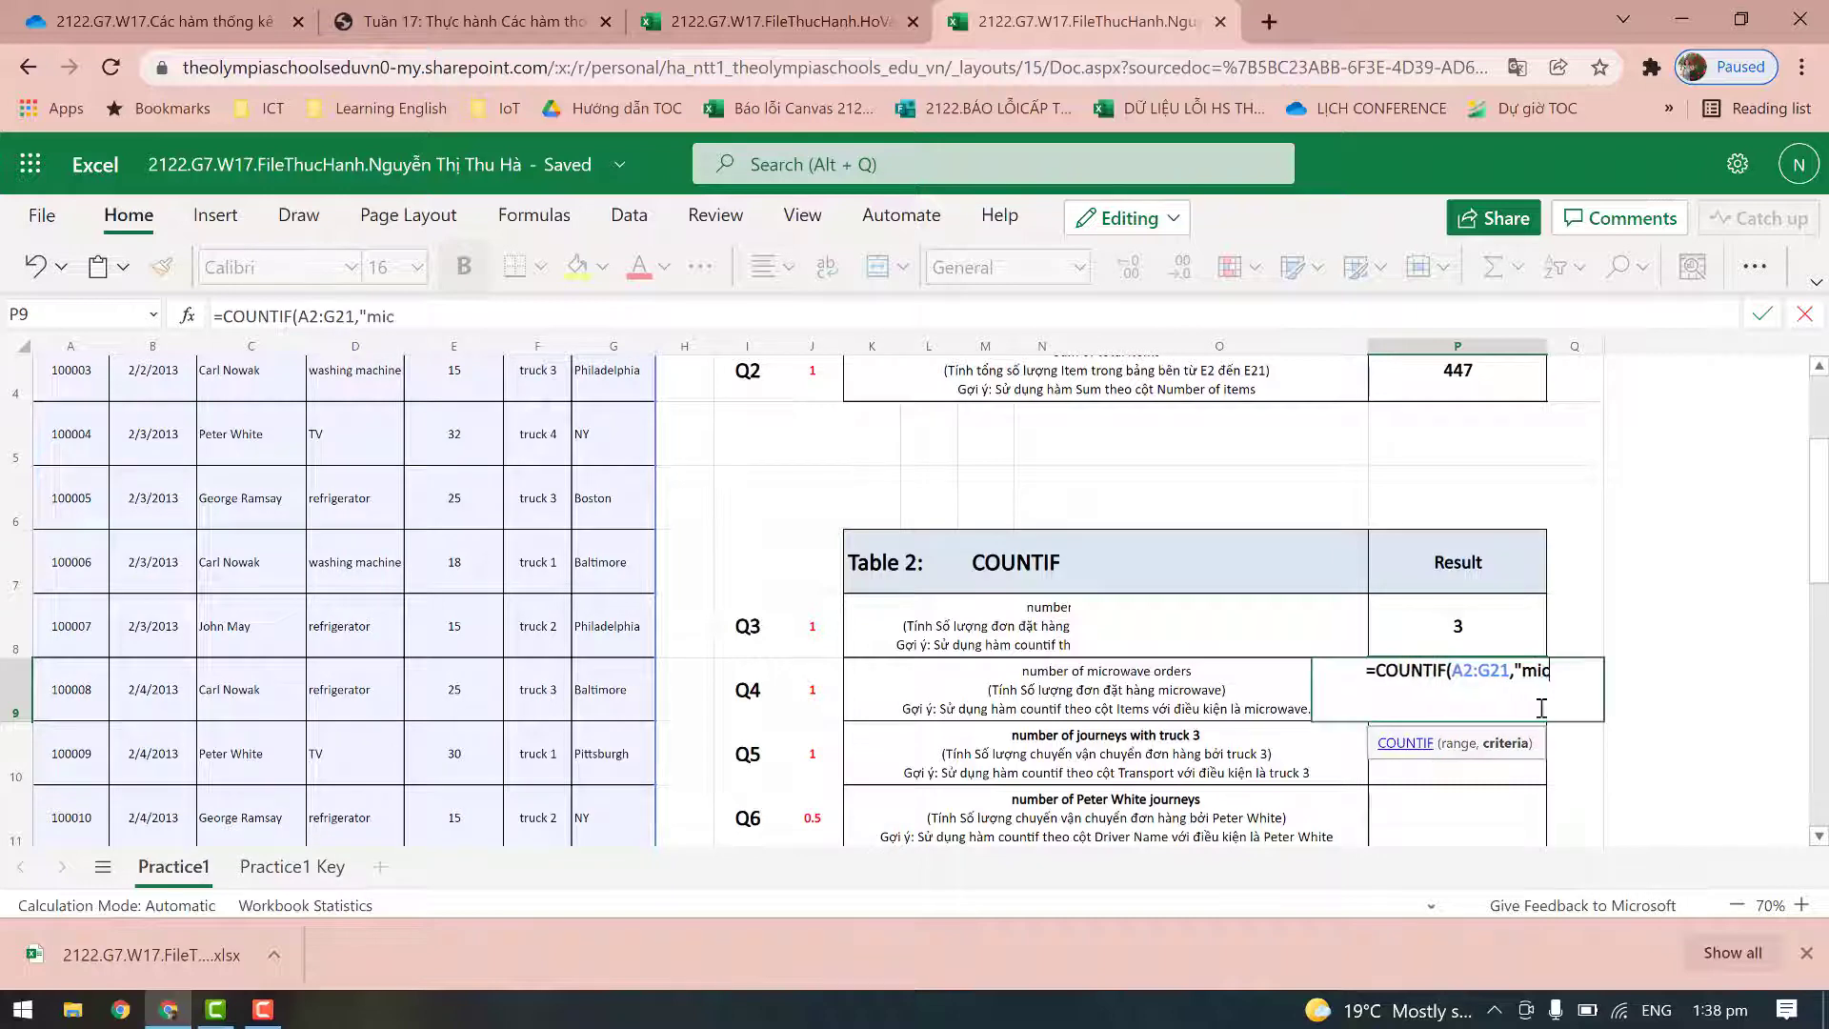
text(ros)
key(BackSpace)
text(w)
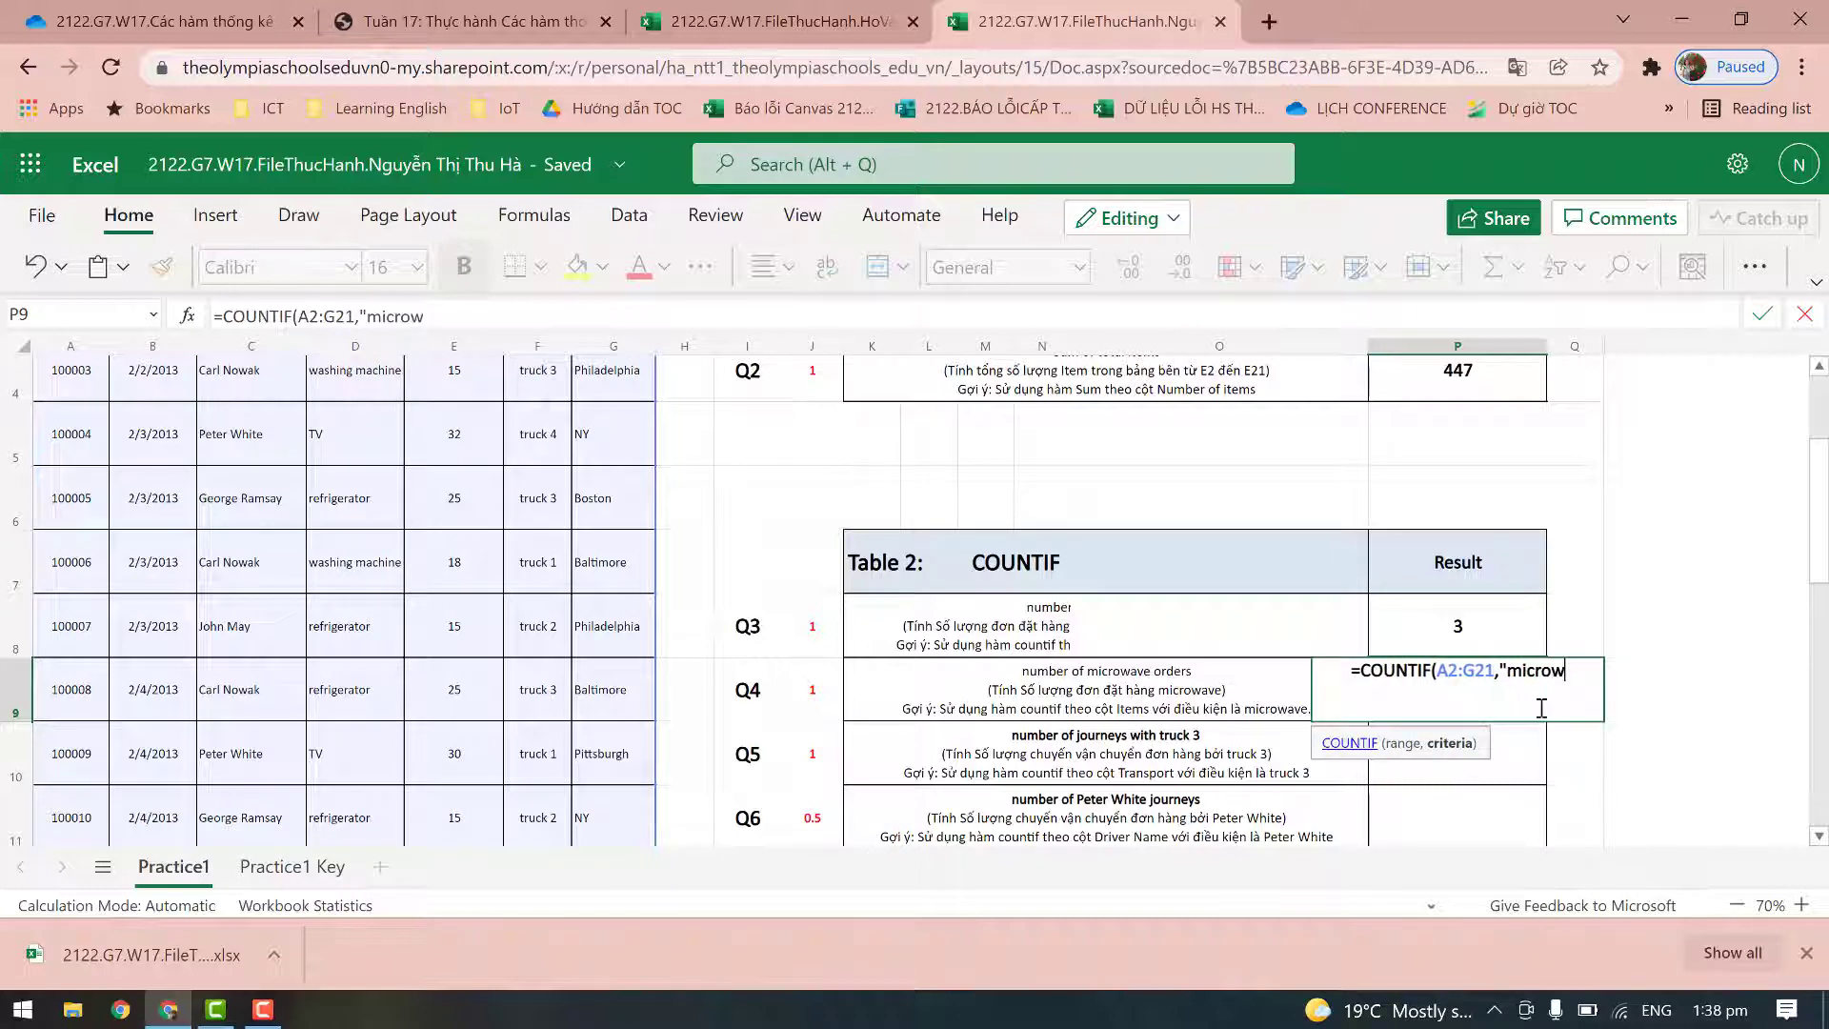
text(ave")
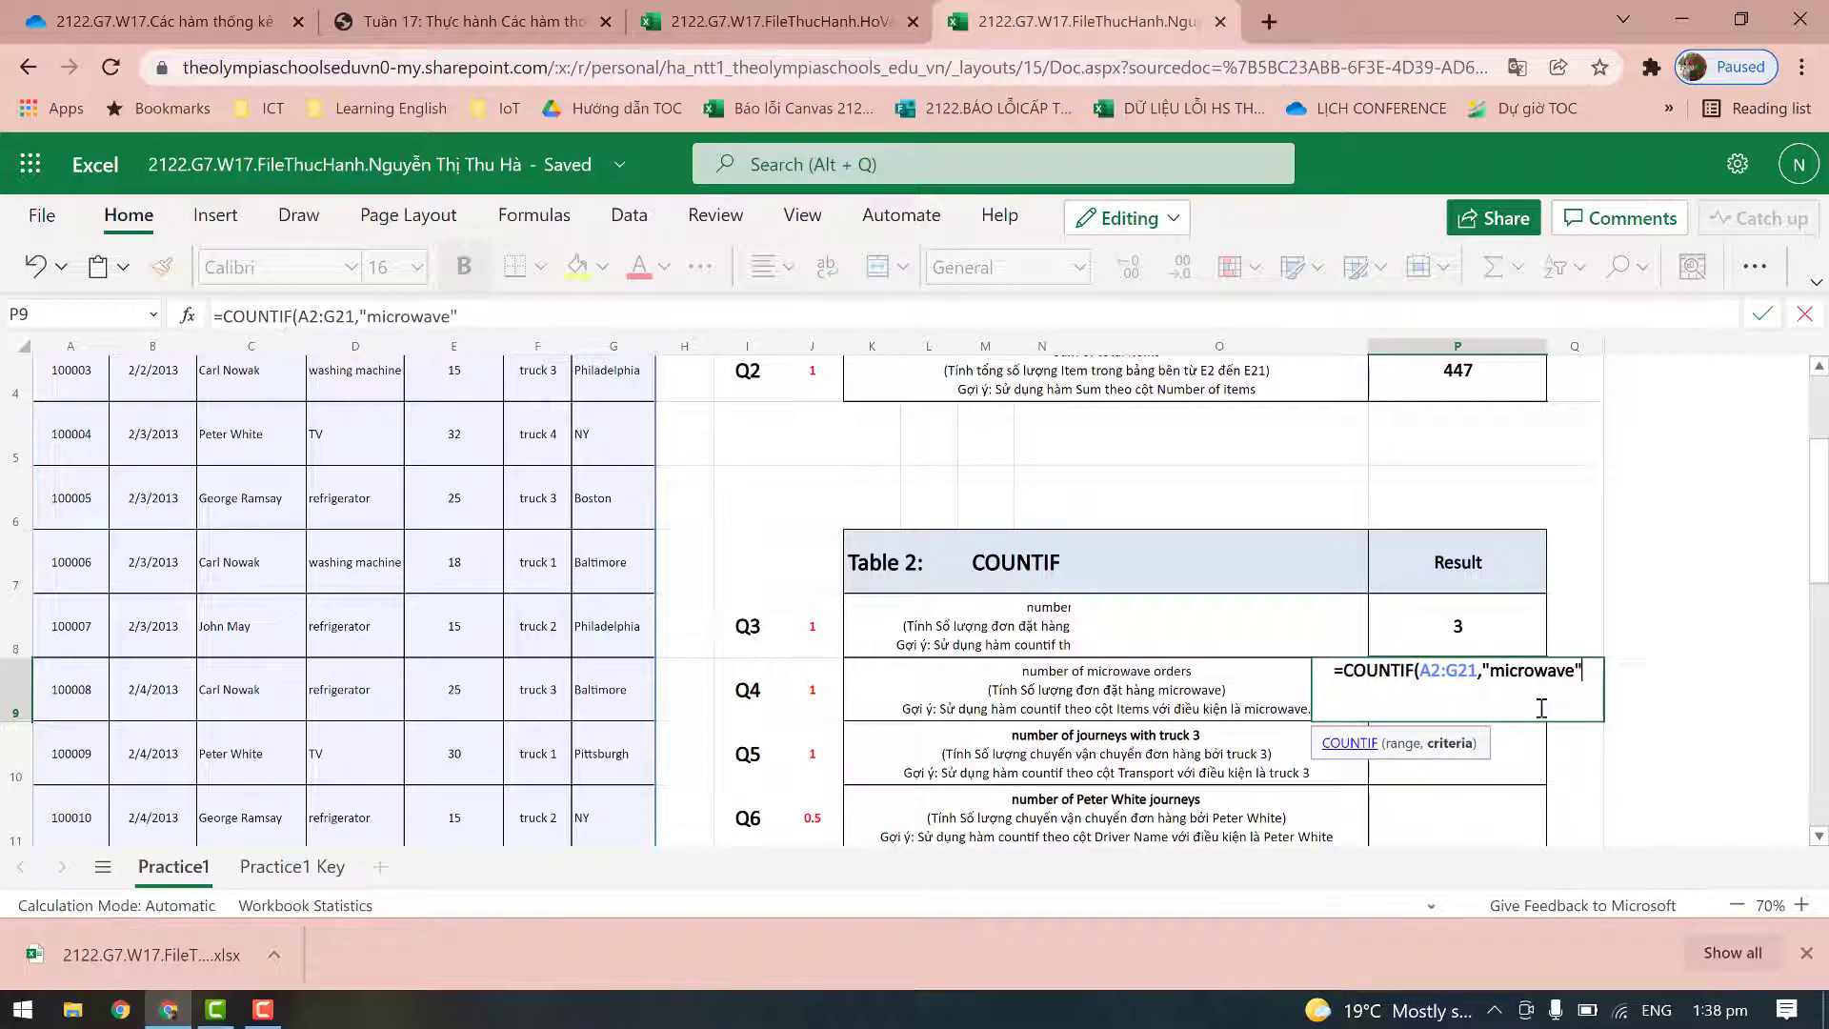
text())
key(Return)
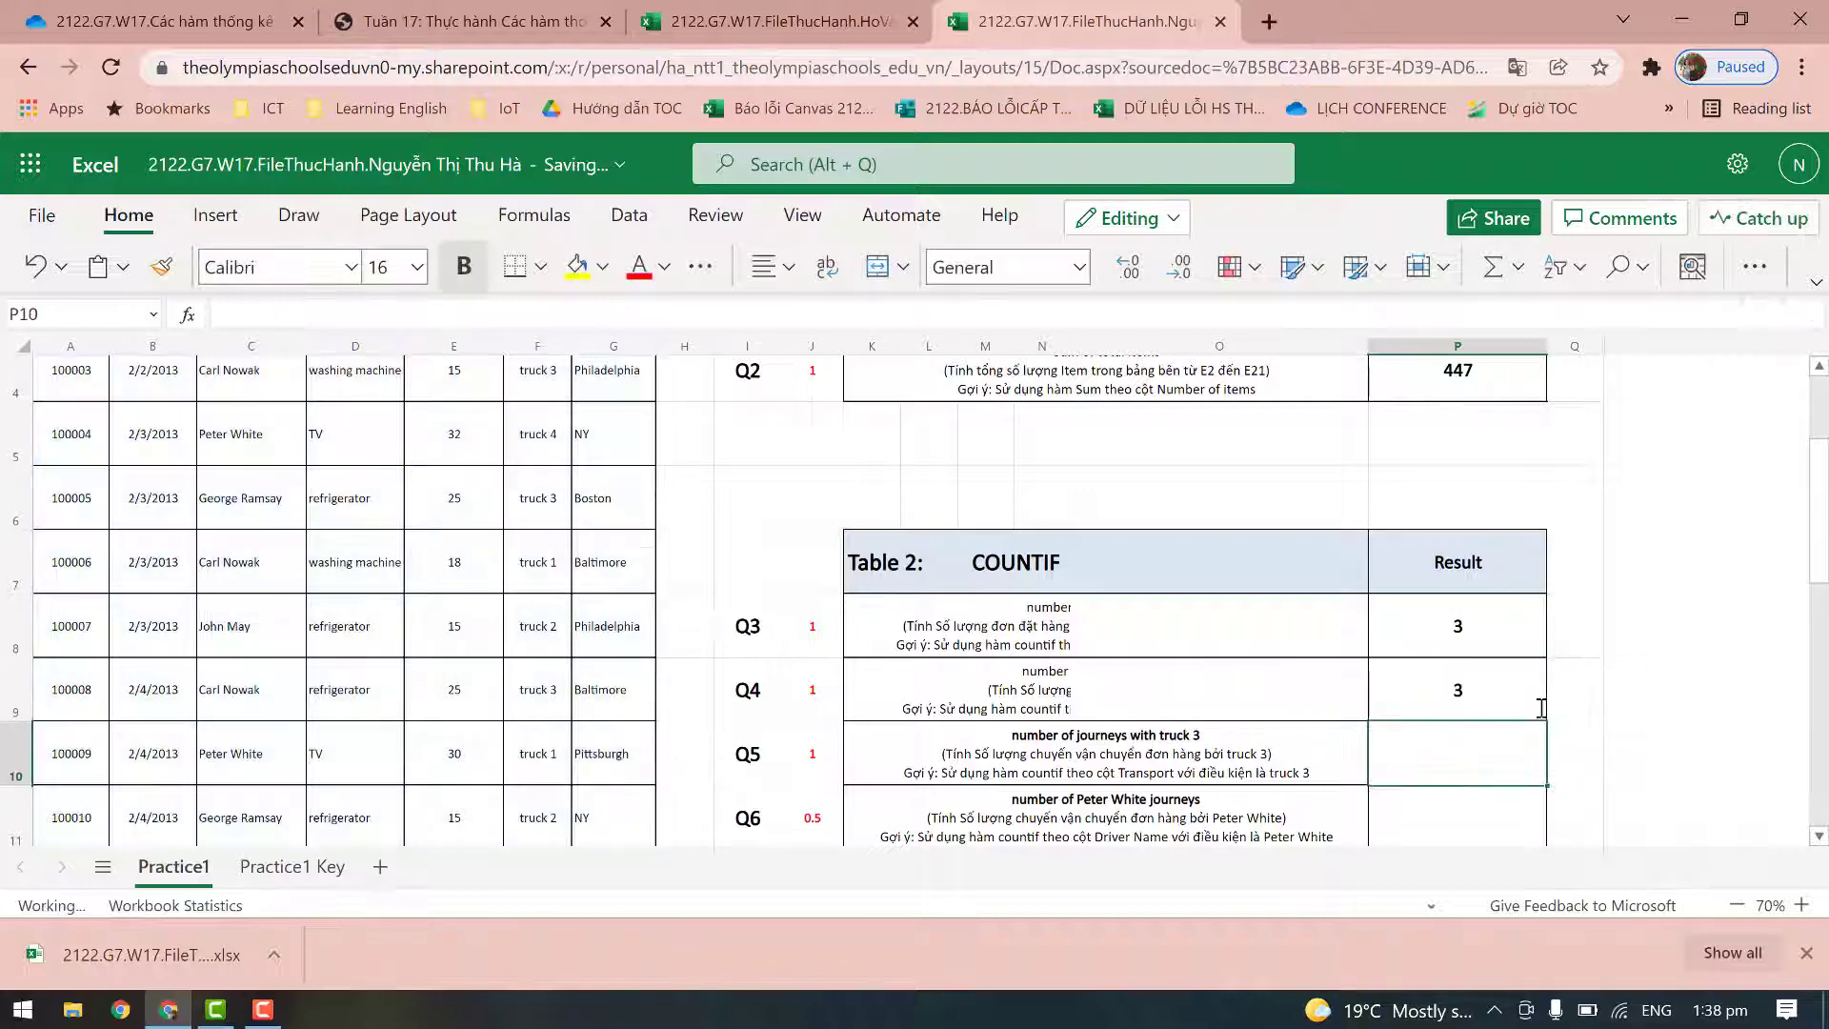
click(1338, 769)
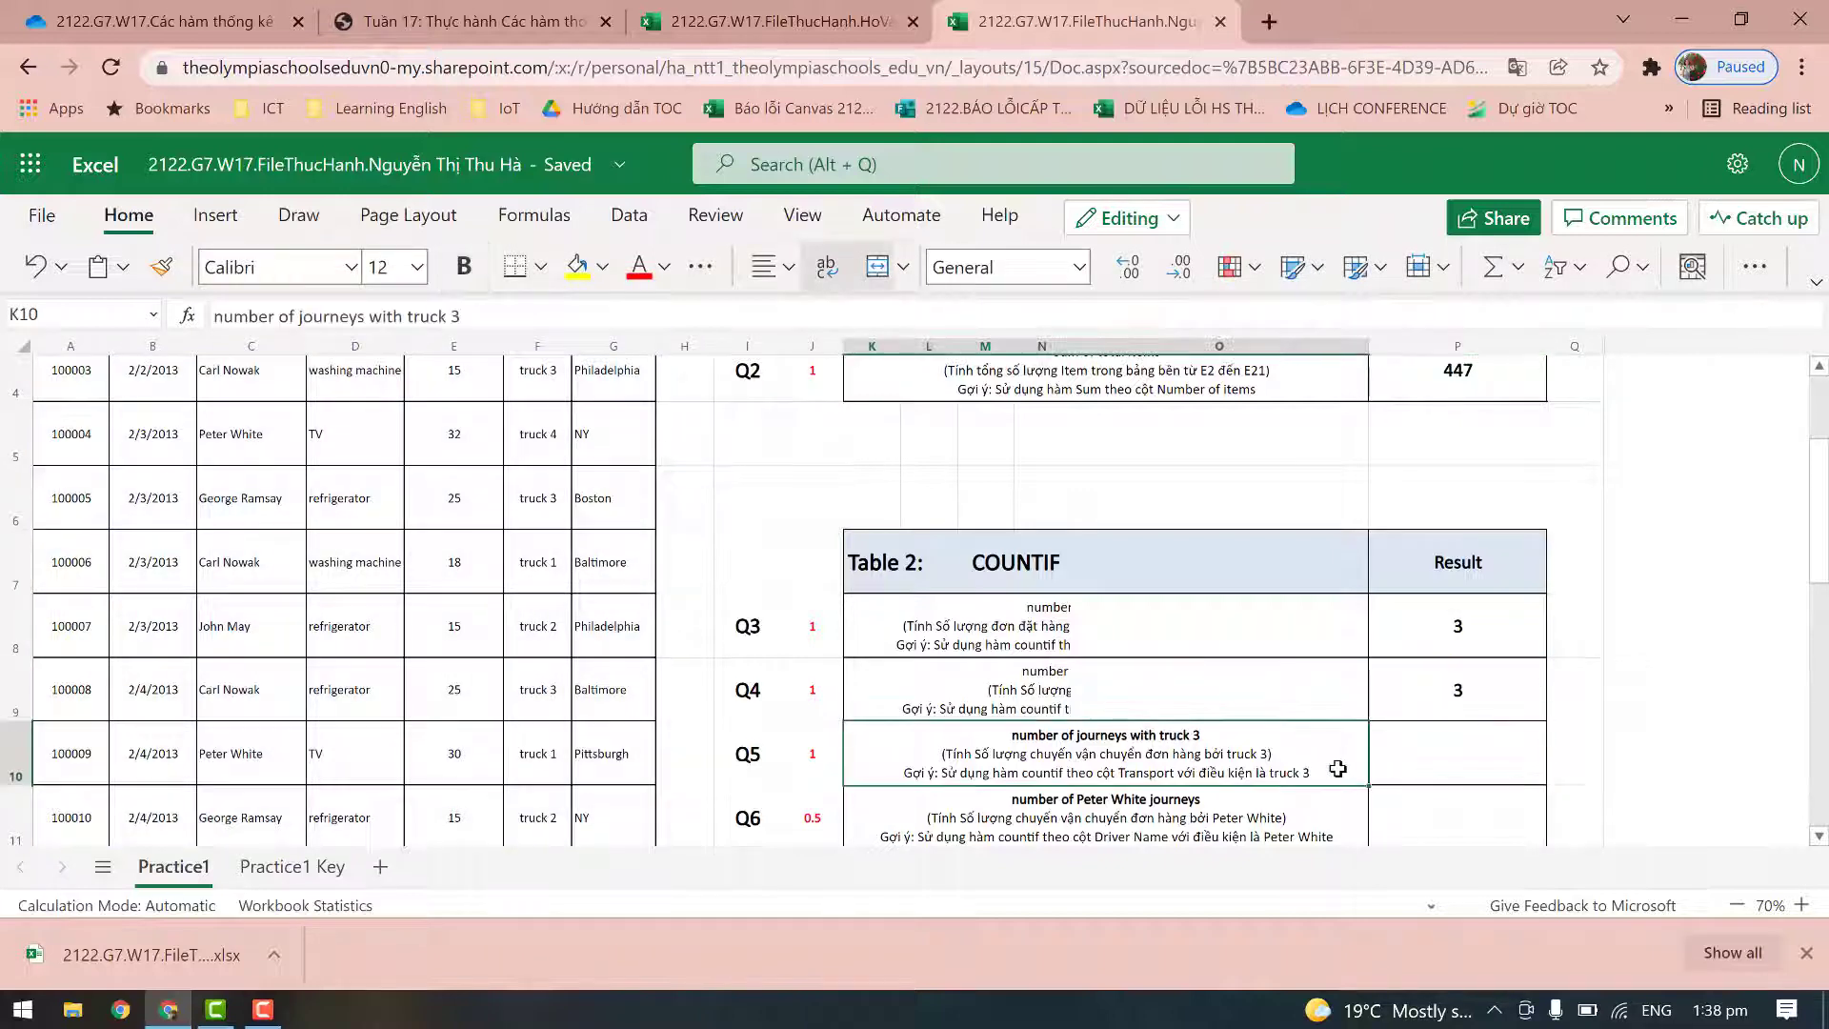
scroll(1338, 769, down, 3)
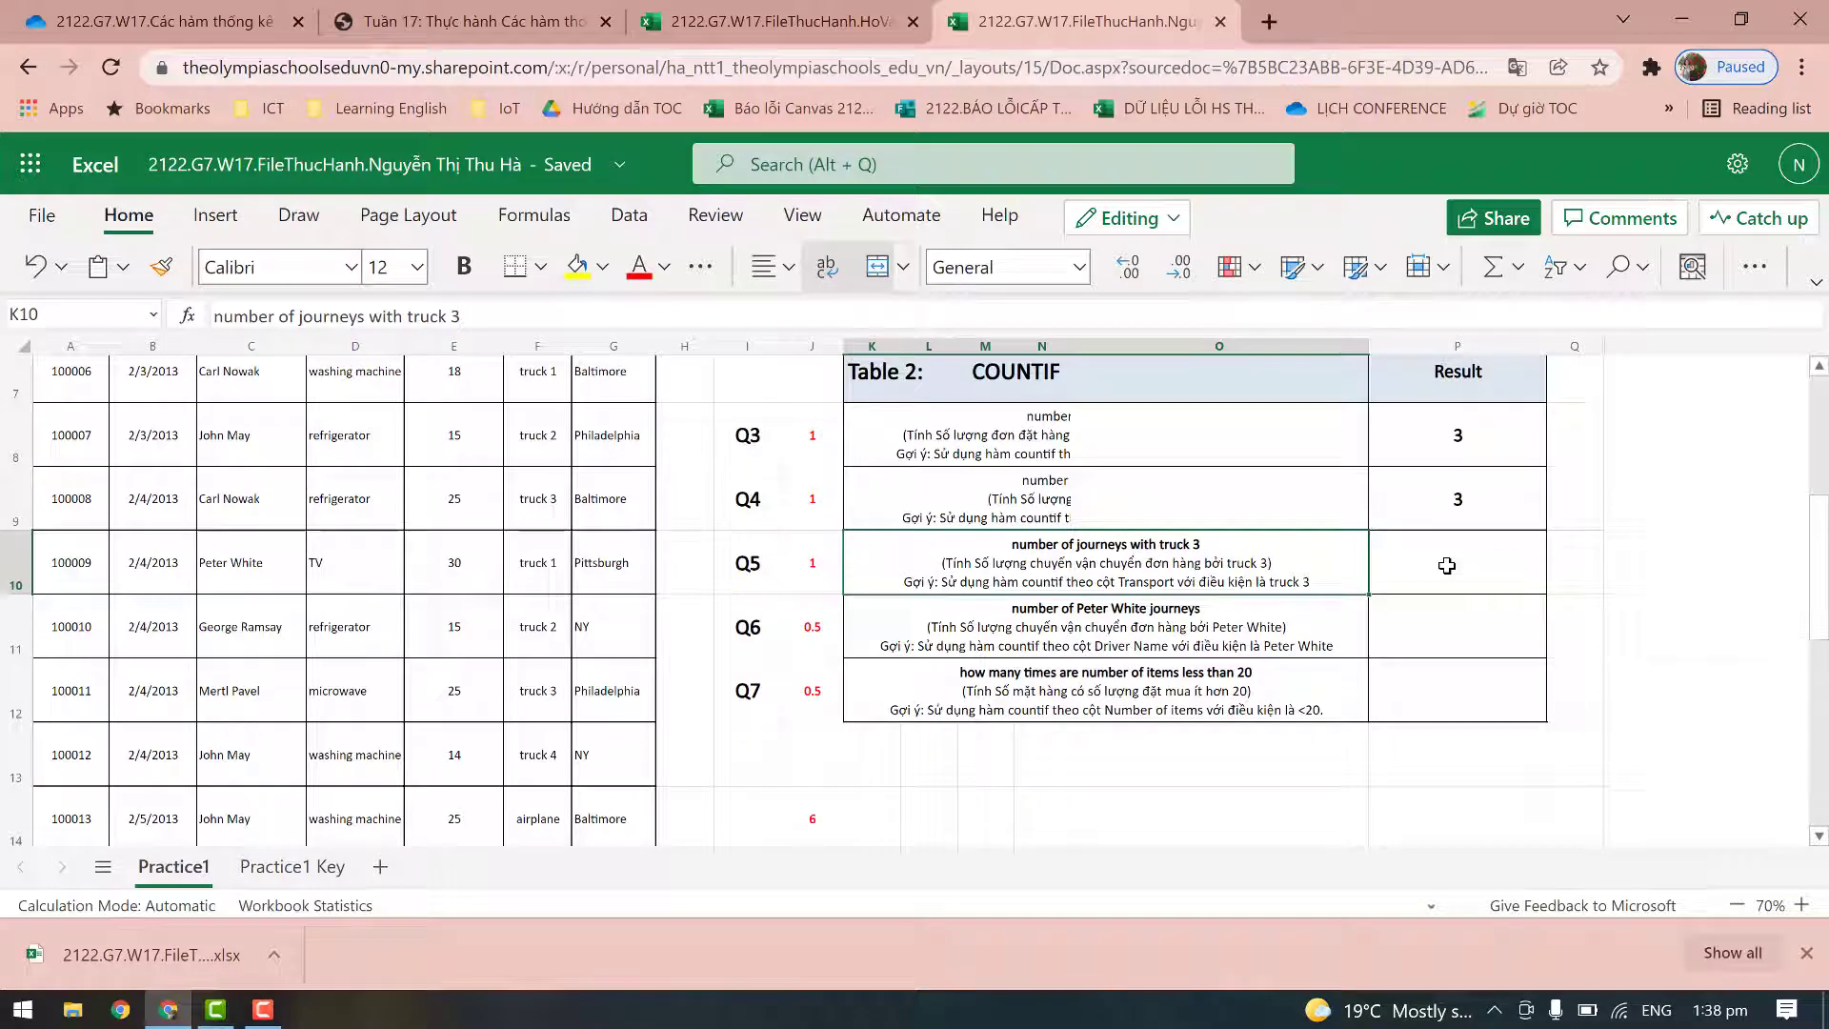
click(1447, 565)
click(1476, 728)
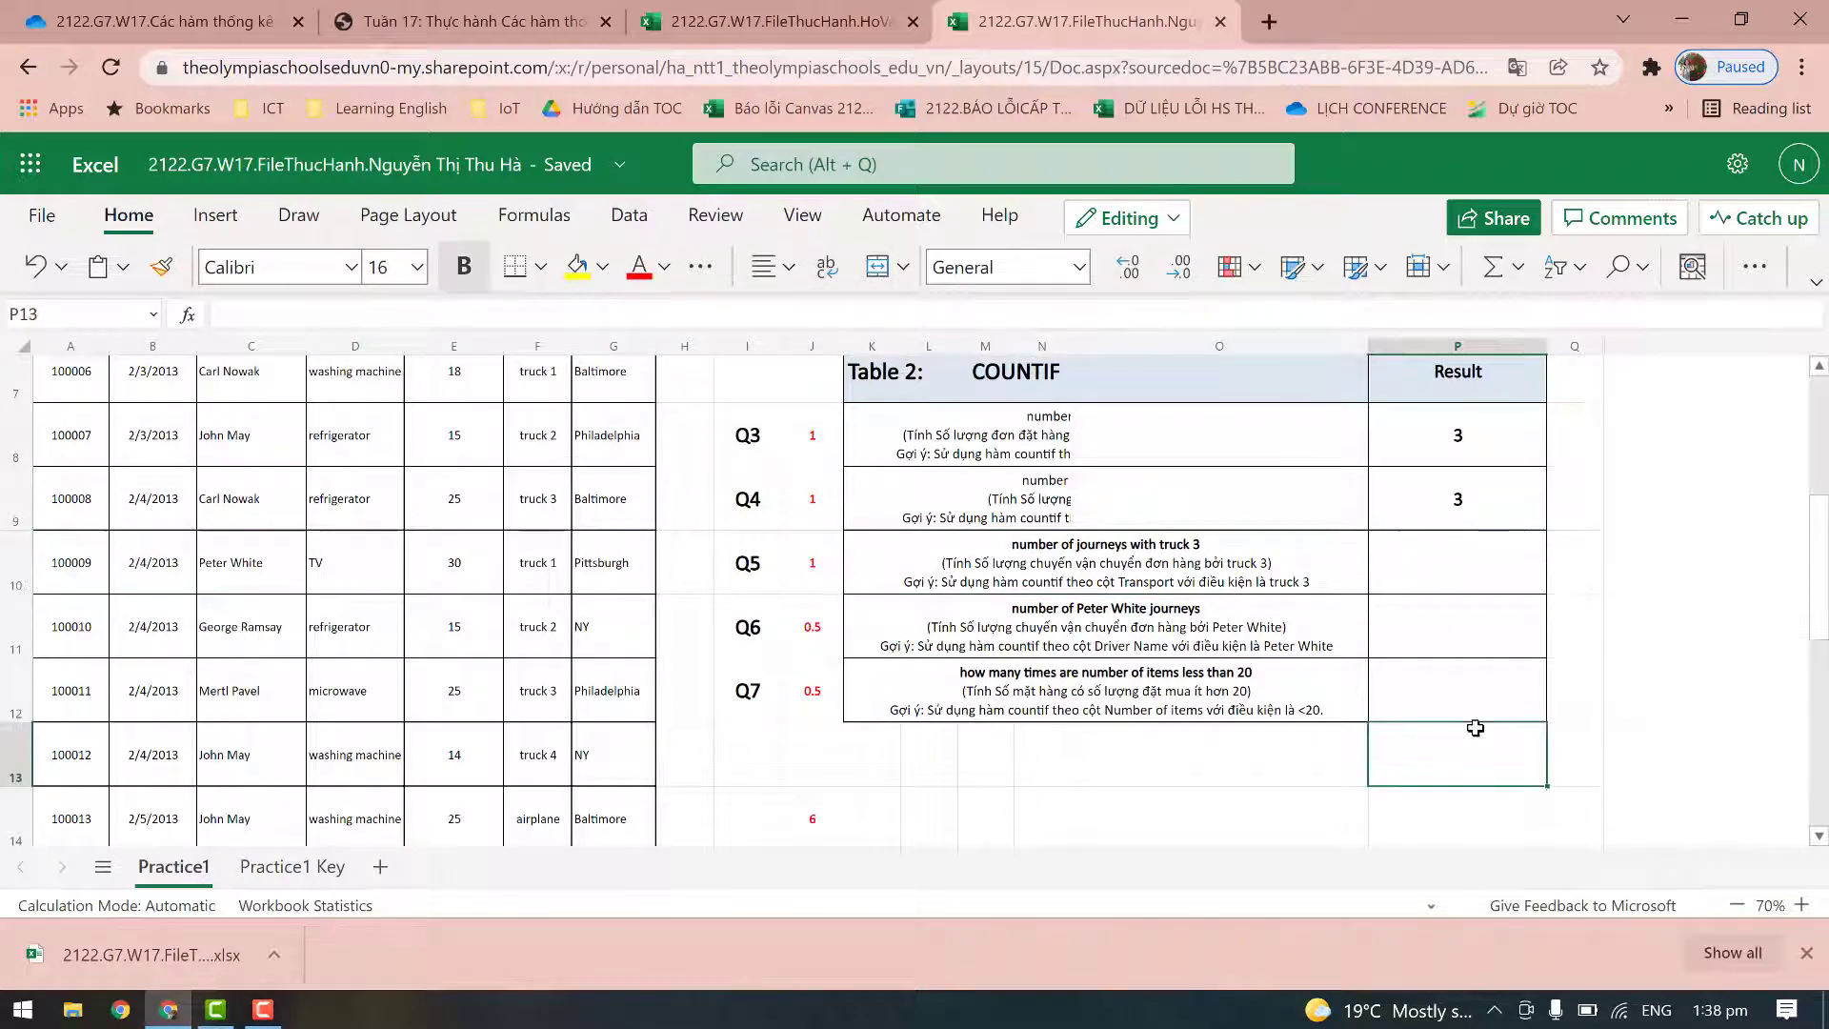
scroll(1476, 728, down, 3)
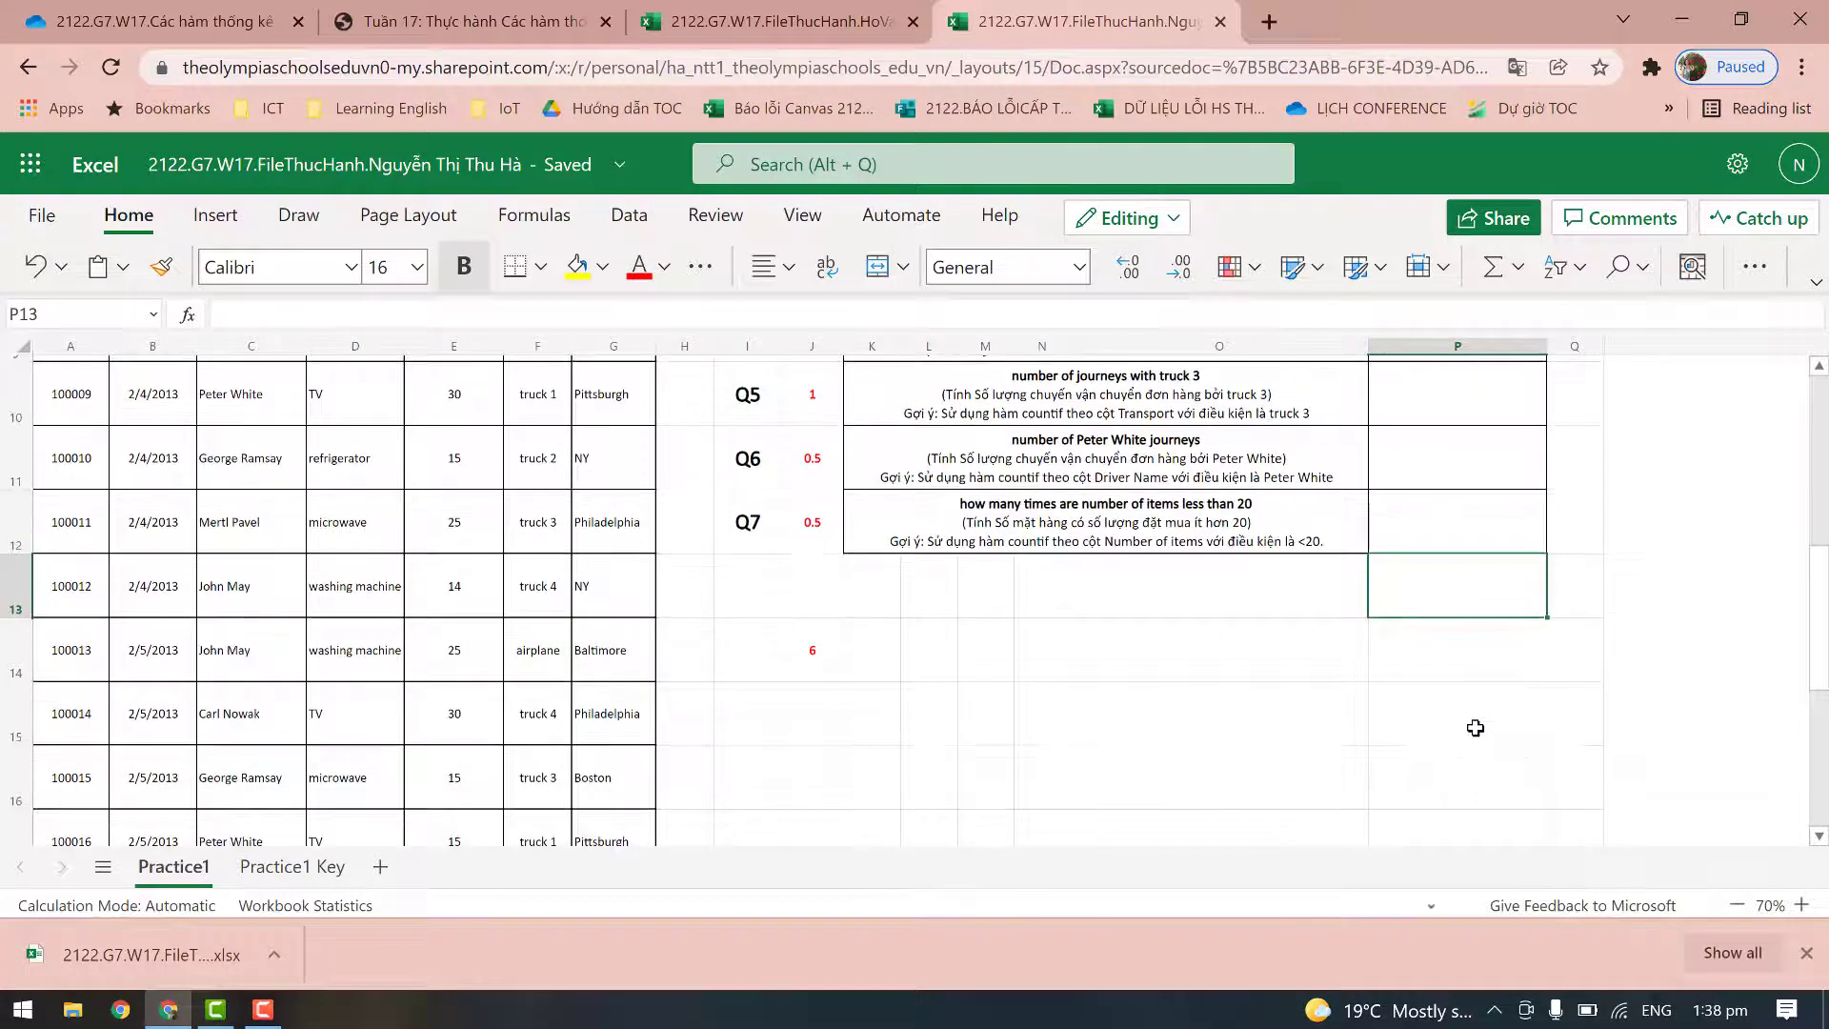